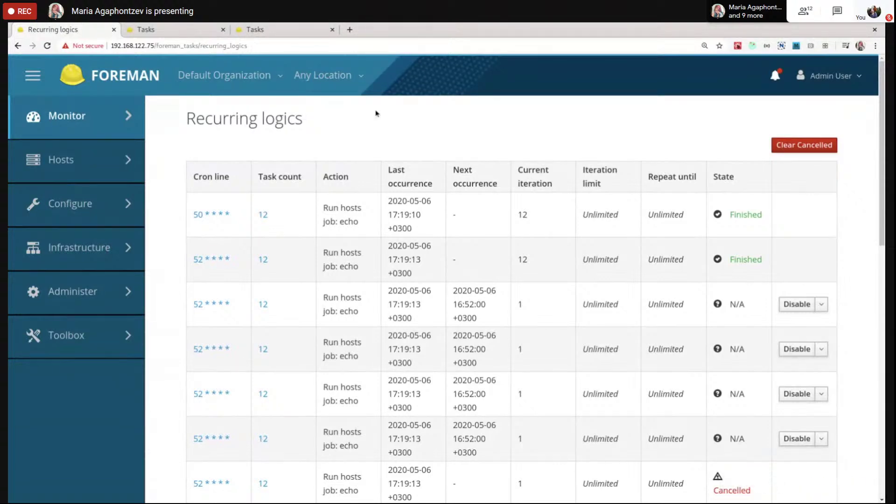
Step: Look at the third recurring logic's cancel option, leaving it uncancelled
click(824, 305)
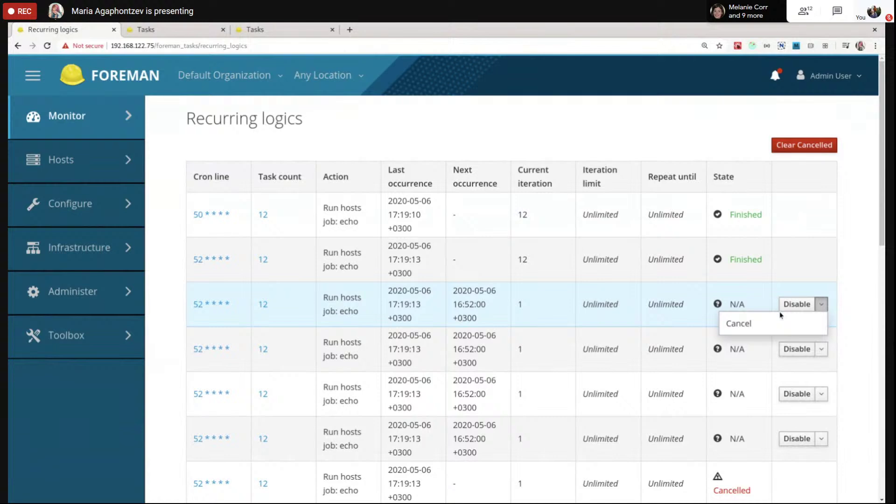
click(673, 145)
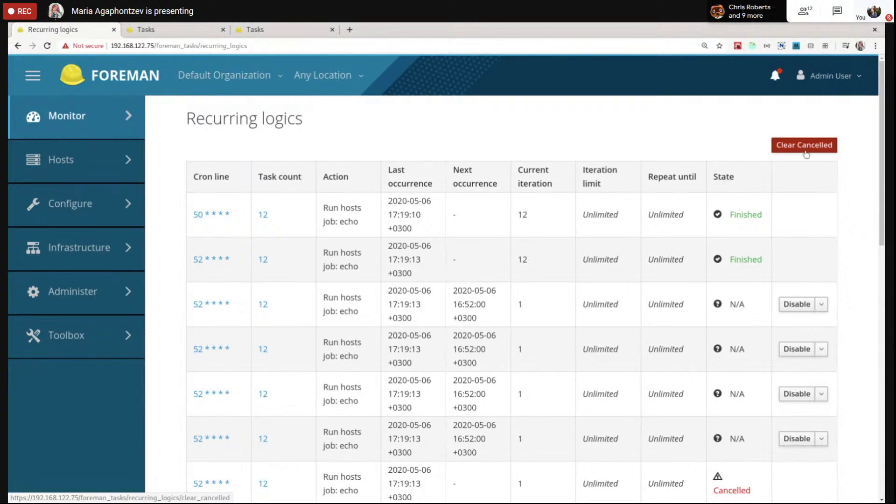
scroll(778, 226, down, 1)
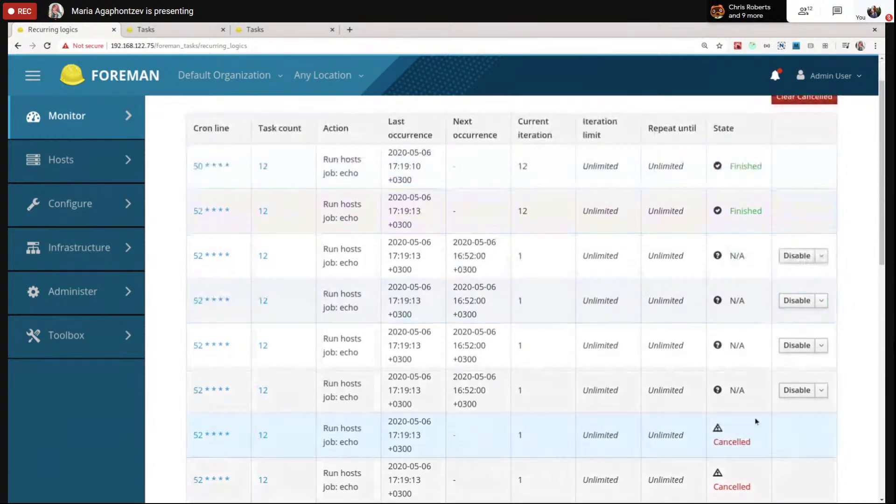
scroll(728, 462, down, 1)
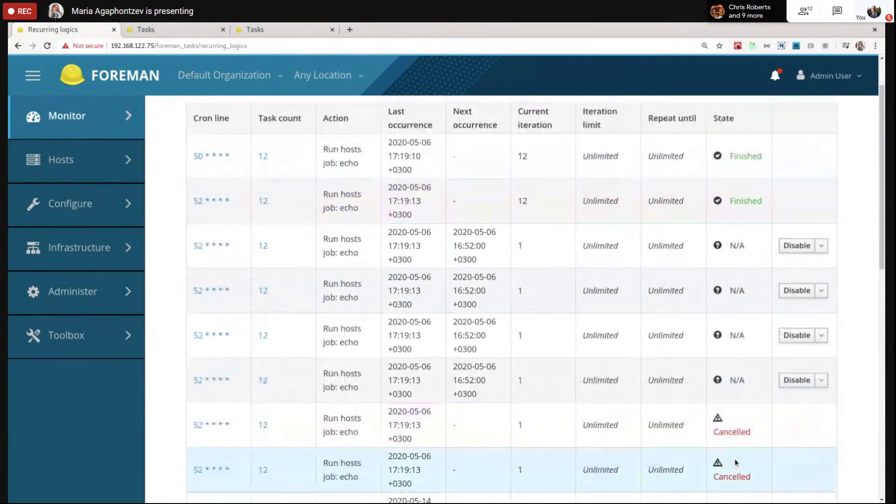
scroll(728, 465, up, 2)
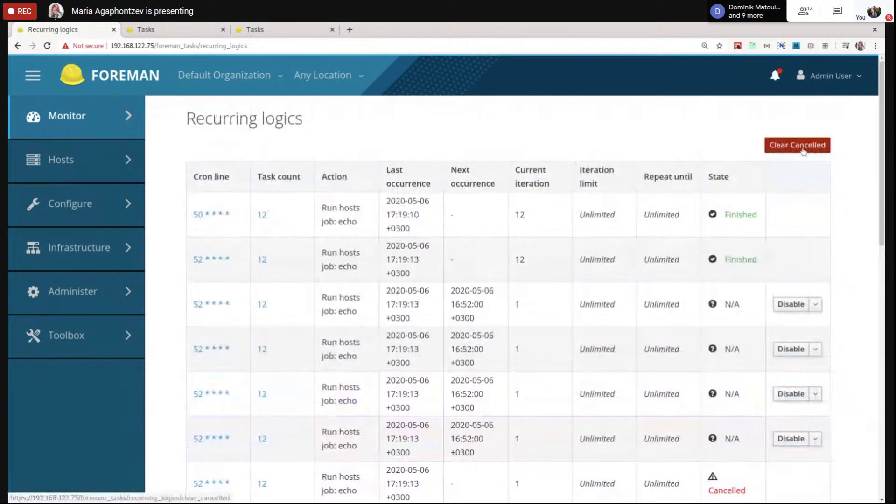
Step: Clear all cancelled recurring logics and return to the 'Run hosts job:' task list
click(804, 147)
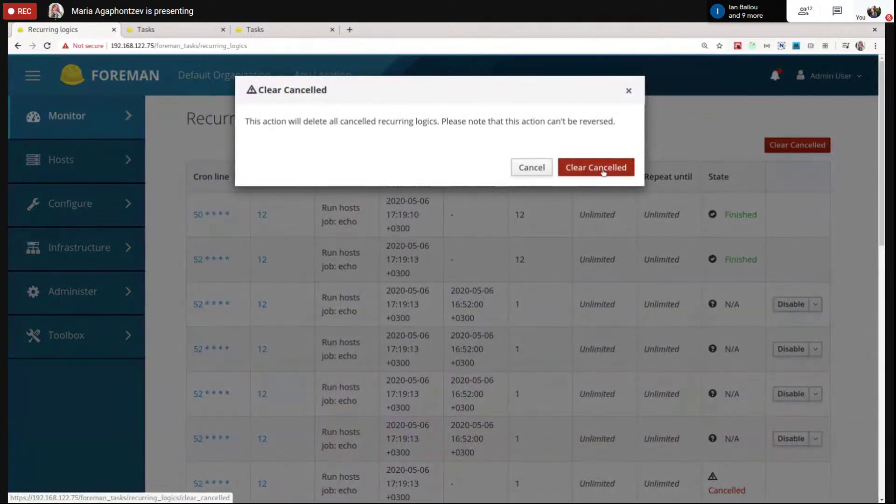
click(603, 173)
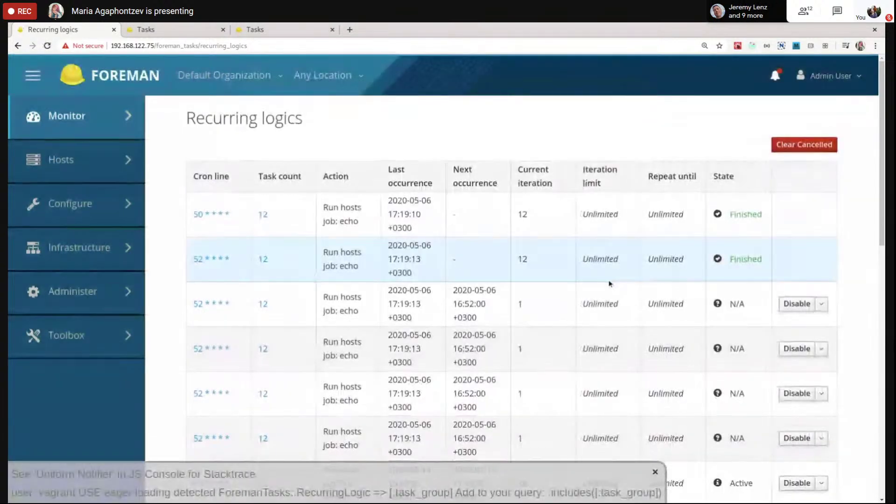
scroll(610, 283, down, 1)
scroll(610, 284, down, 2)
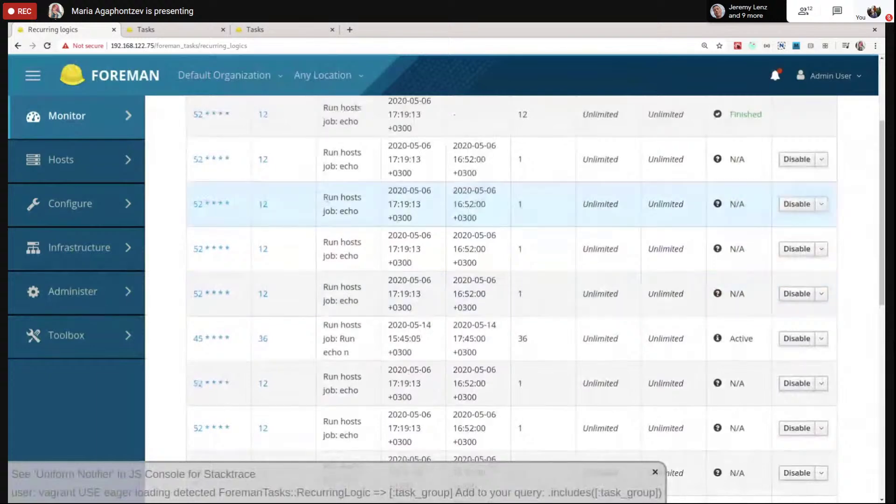
scroll(284, 182, up, 3)
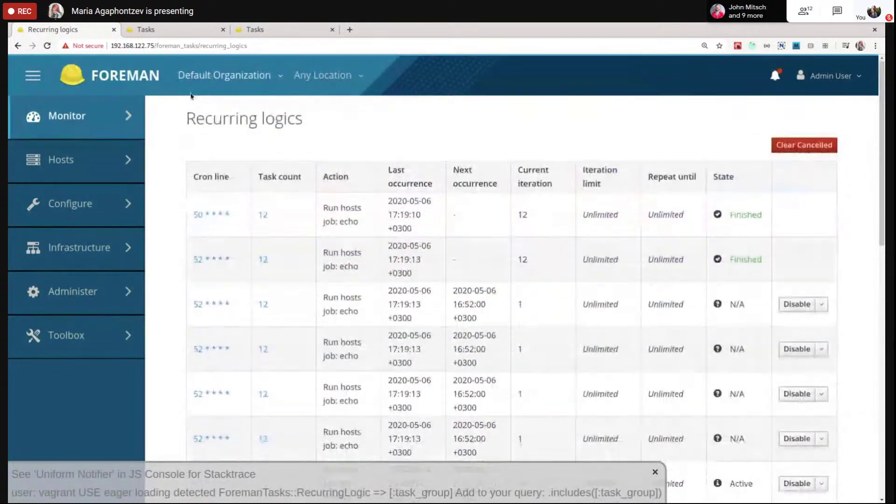
click(174, 31)
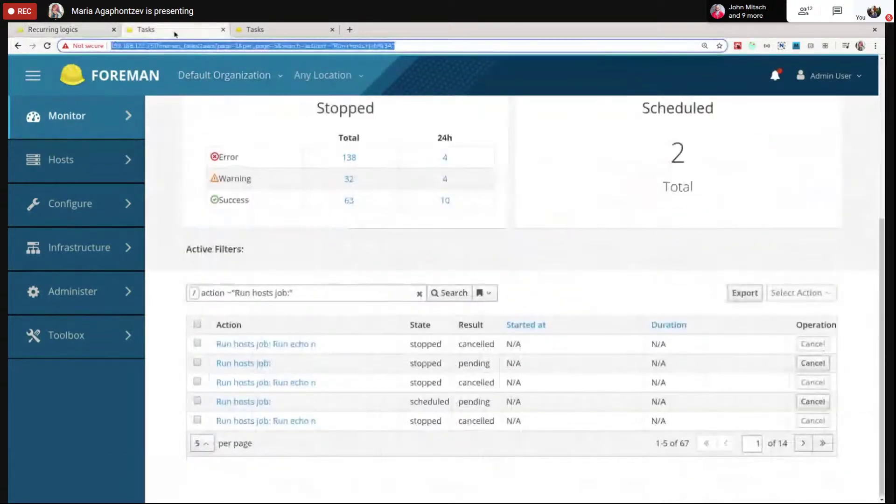
Step: Select all 67 'Run hosts job:' tasks and apply Cancel Selected
click(197, 325)
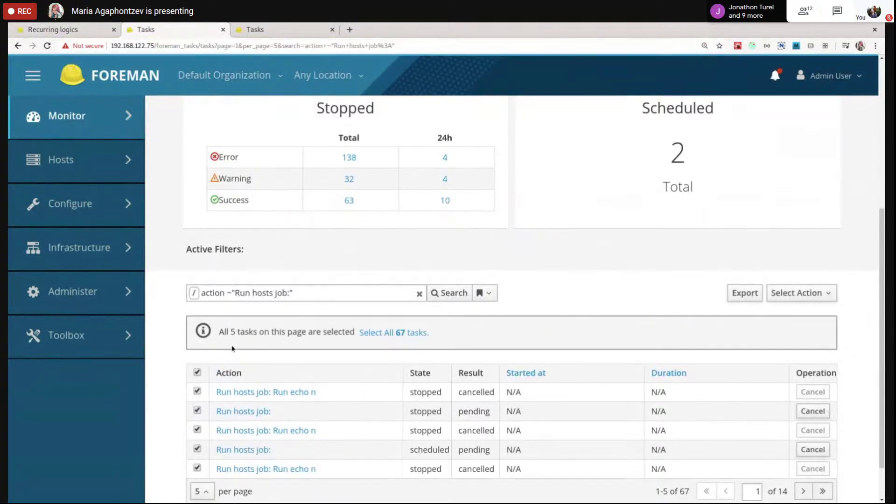
scroll(252, 355, down, 1)
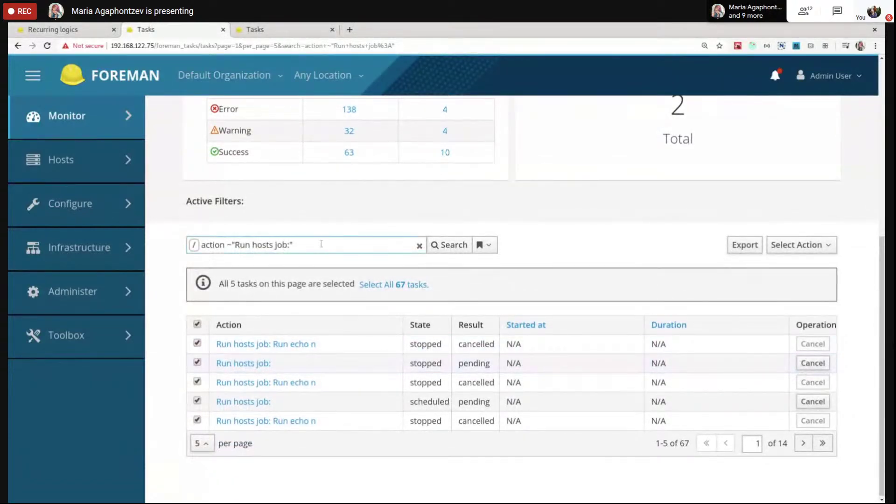
drag(293, 245, 200, 246)
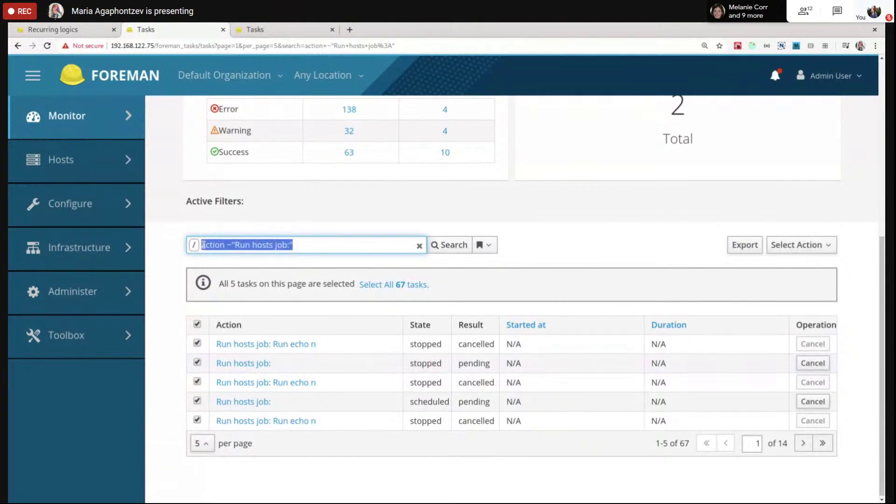
click(274, 272)
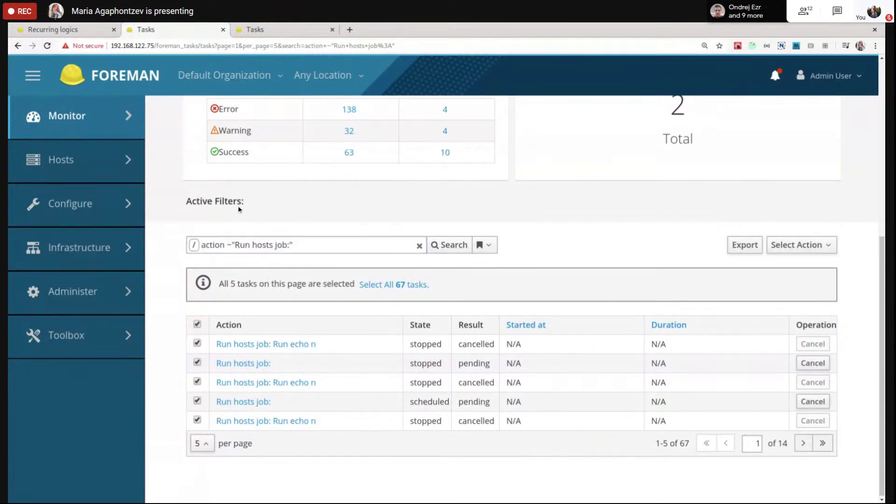
click(219, 249)
click(385, 291)
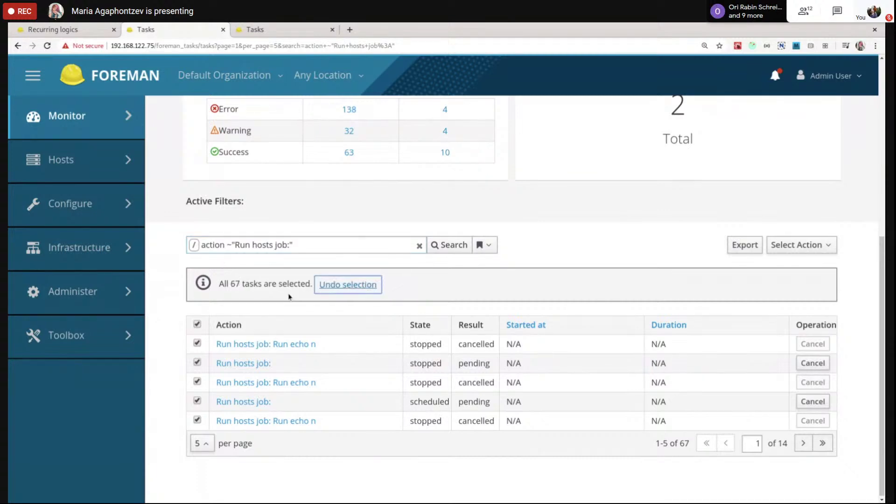
click(801, 245)
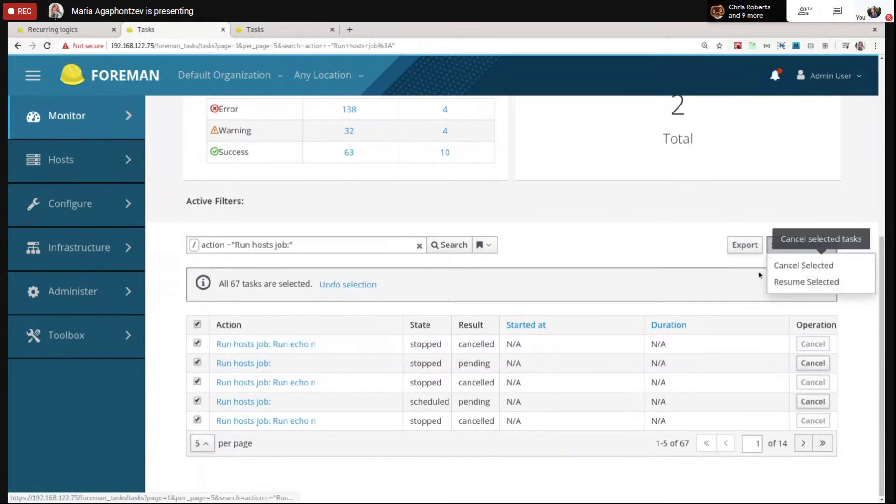
click(66, 335)
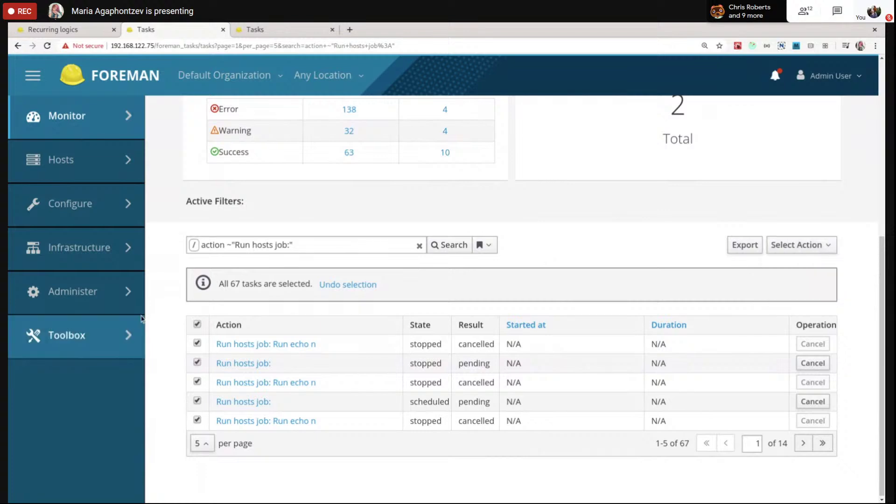
Step: Reselect all 67 tasks and review the notice: 3 cancelled, 64 skipped
click(197, 344)
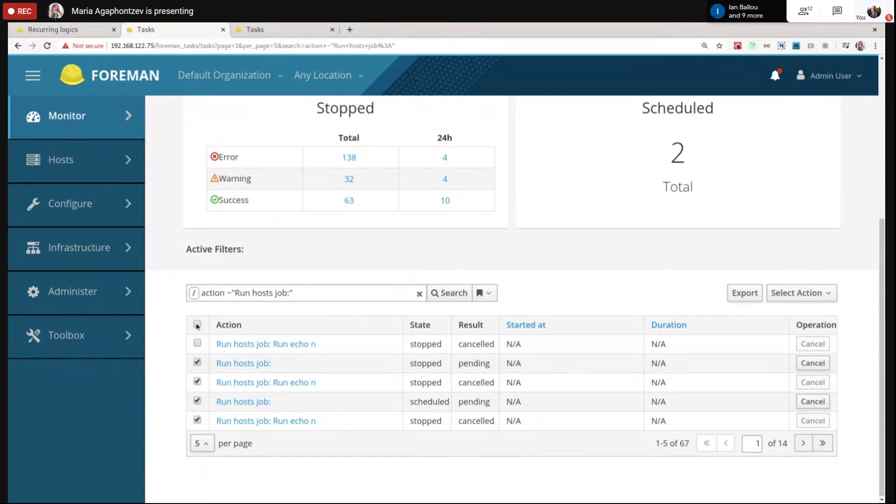
click(197, 325)
click(399, 334)
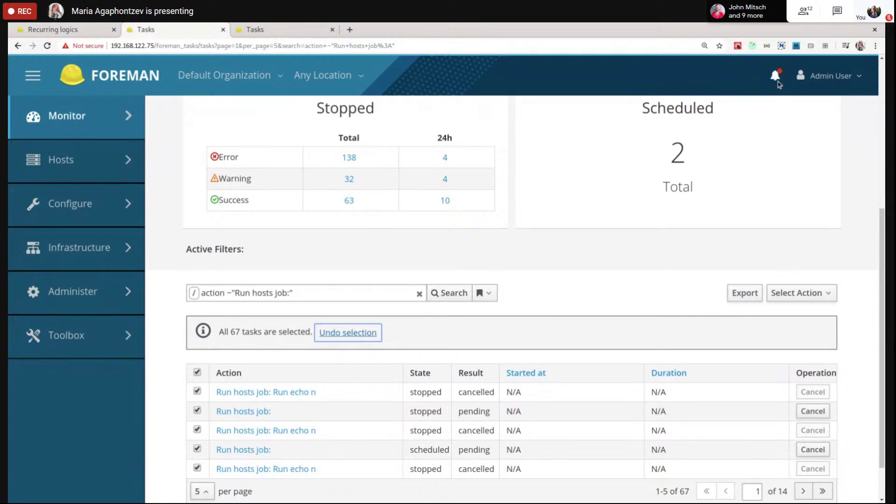
click(776, 78)
click(715, 131)
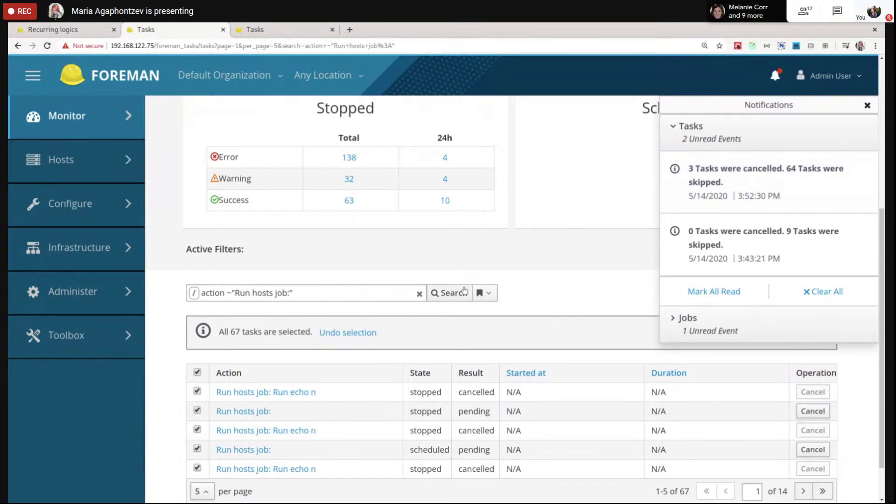
click(576, 248)
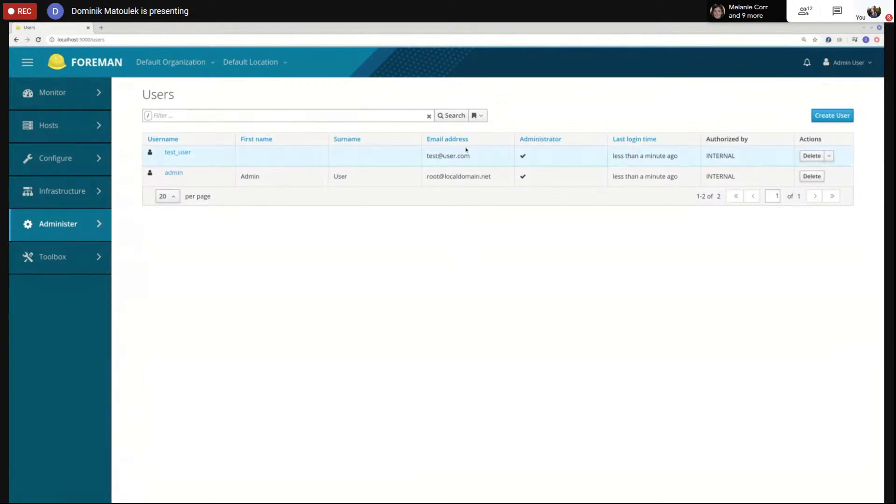
Step: Highlight test_user's e-mail address and the admin's first name in the users list
drag(472, 157, 426, 157)
click(490, 186)
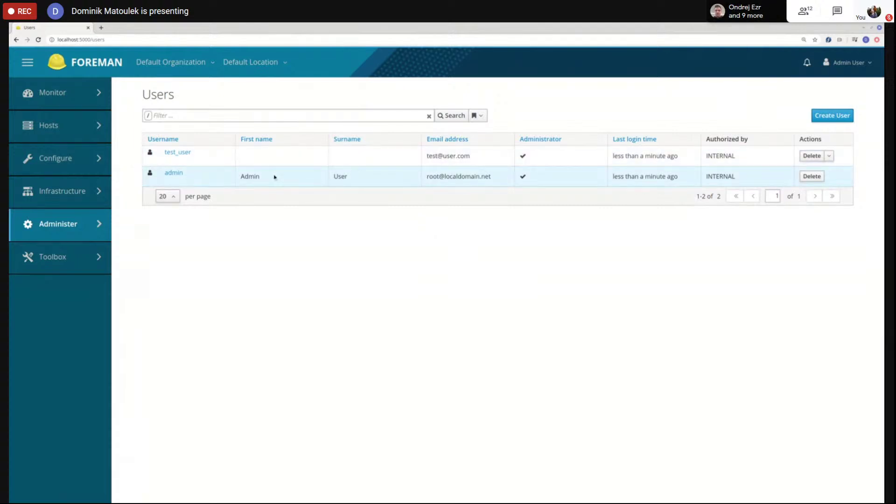
drag(275, 176, 241, 176)
click(479, 173)
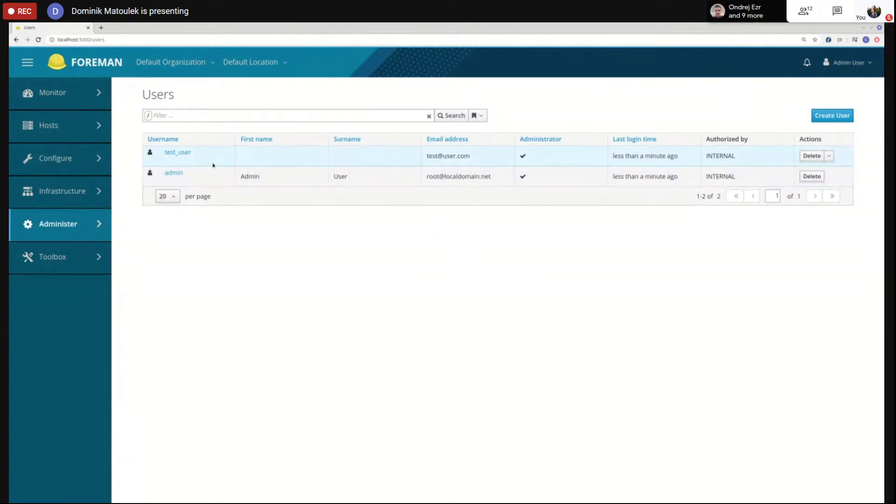
Step: Save test_user's account as disabled and log out of the admin session
click(181, 155)
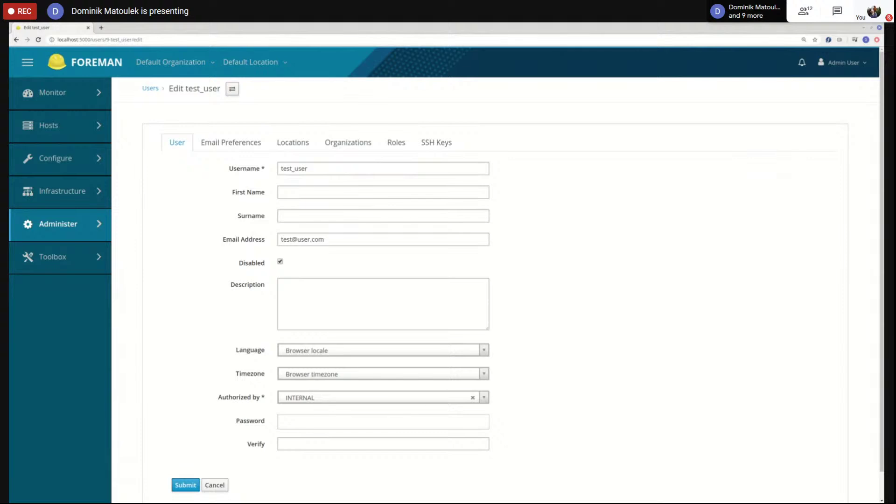
click(186, 485)
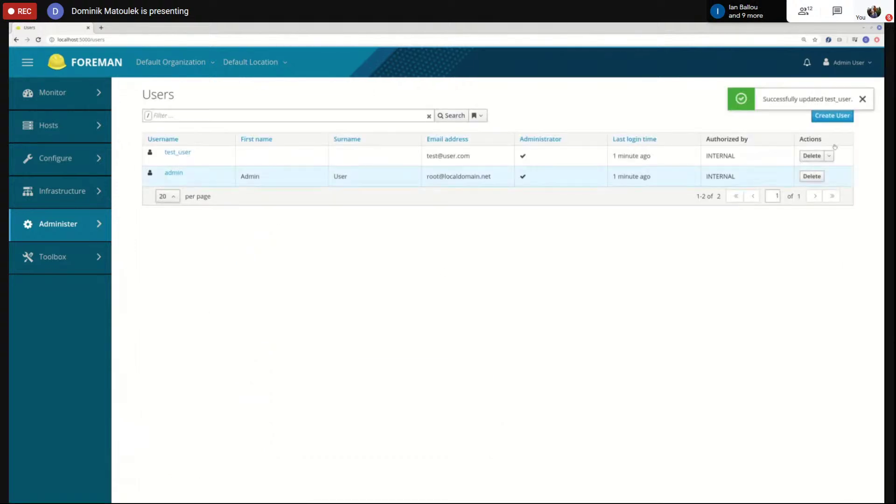
click(862, 99)
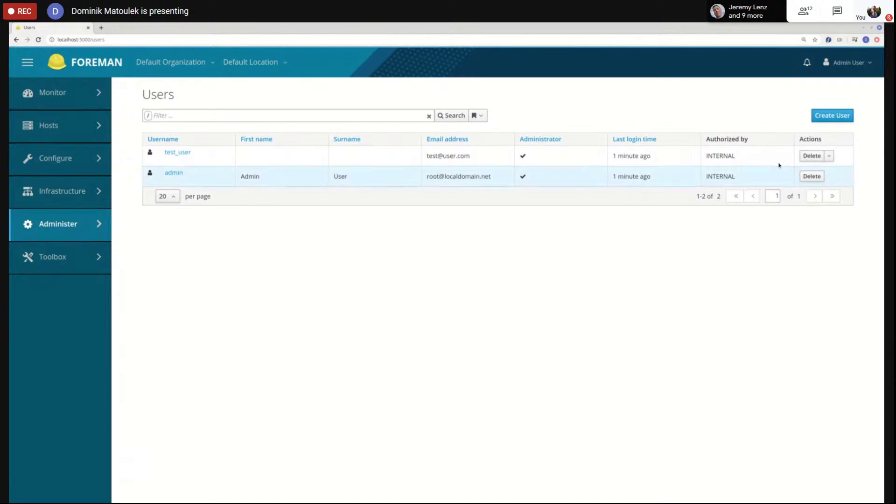
click(847, 62)
click(823, 102)
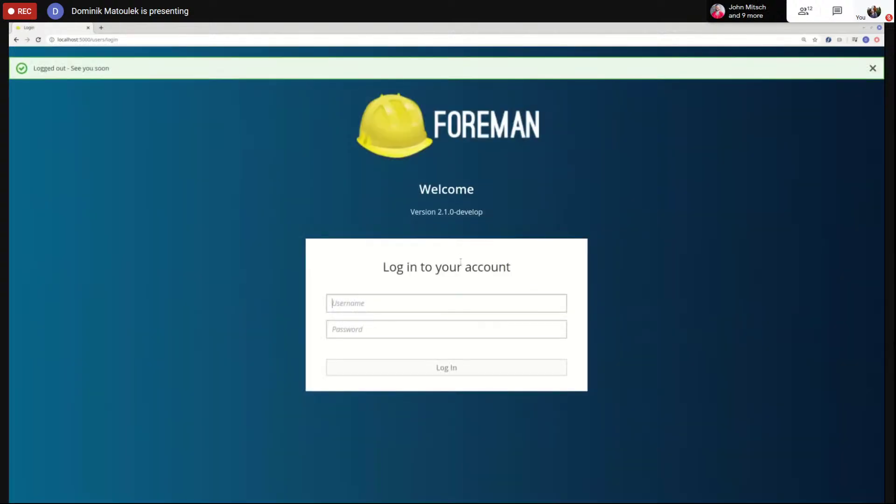
Step: Attempt to log in as test_user with its password; the disabled account is rejected
text(test_user)
key(Down)
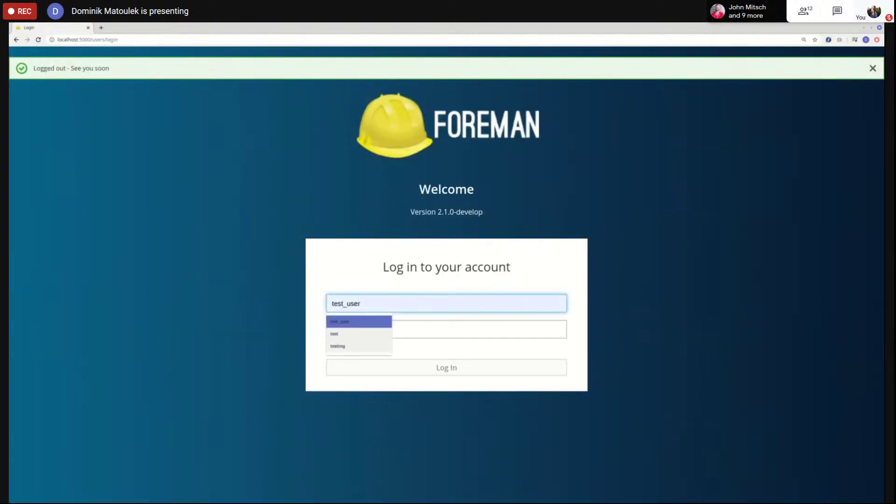
key(Tab)
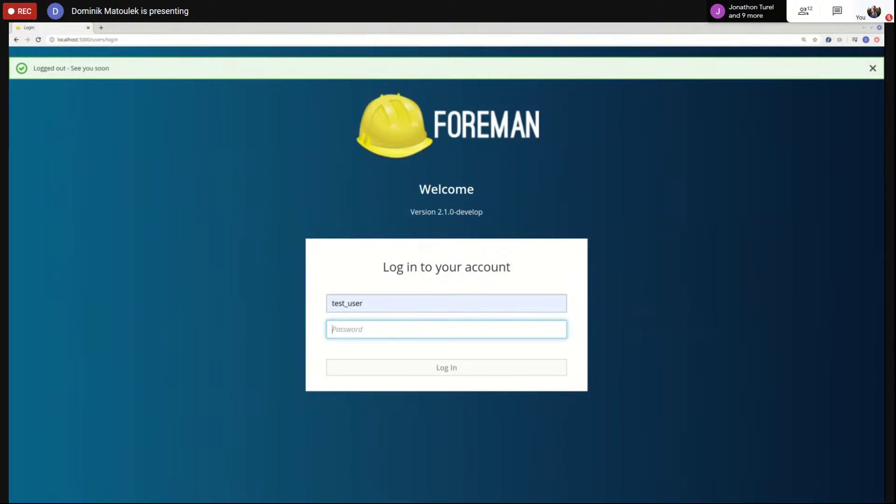
text(********)
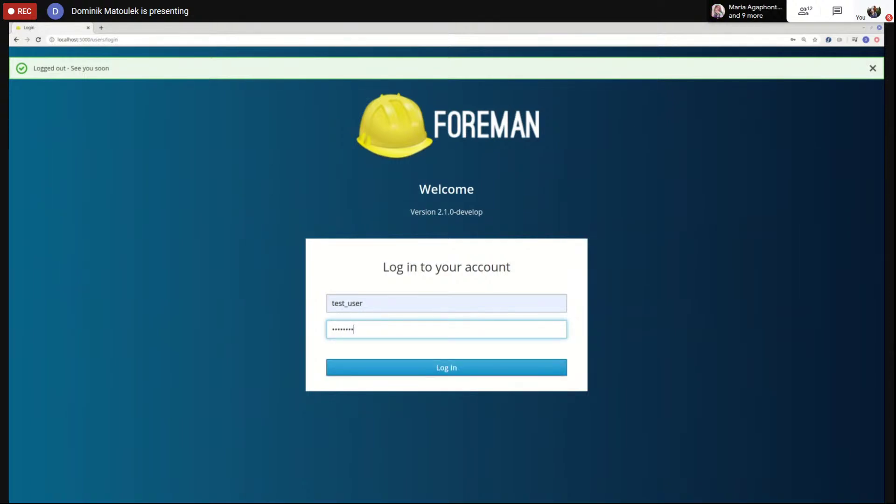
key(Return)
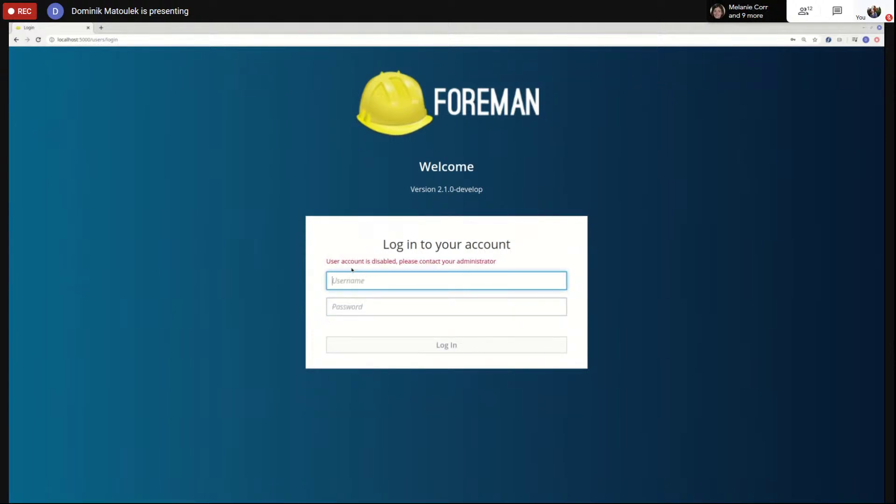
drag(326, 261, 543, 274)
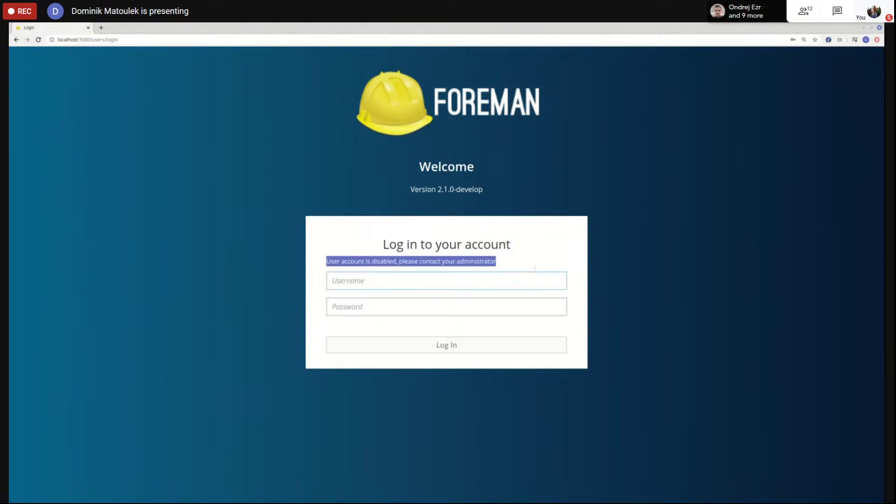
click(531, 267)
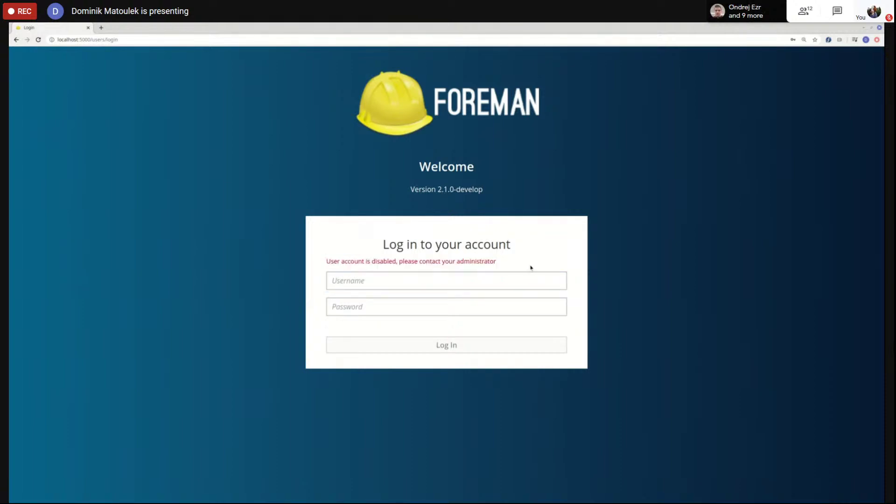
Step: Sign in as admin with the administrator password
click(385, 281)
text(ad)
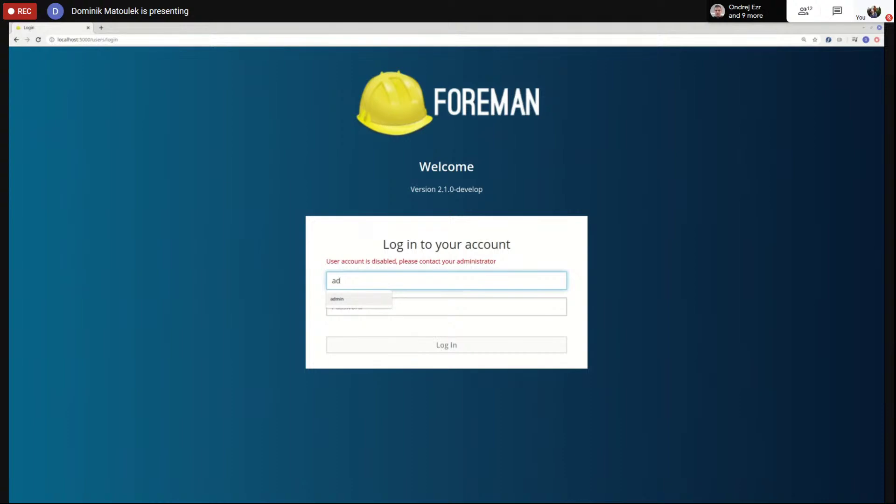
text(min)
key(Tab)
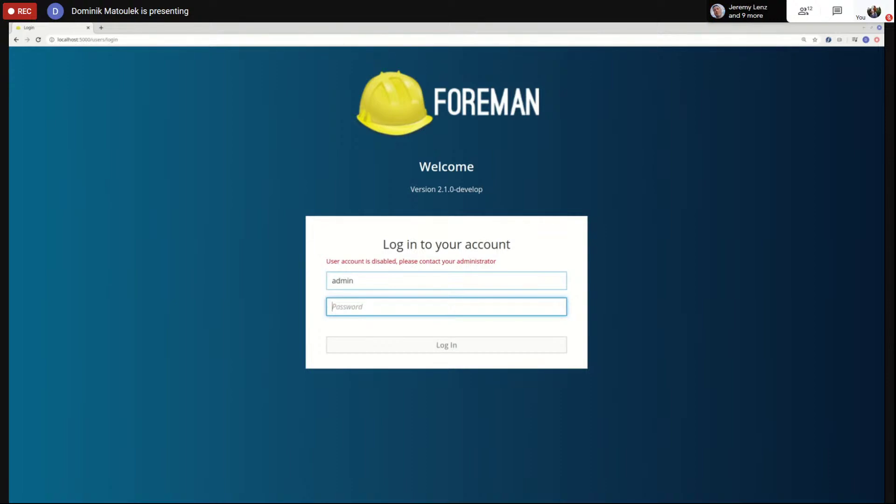
text(••••••)
key(BackSpace)
key(BackSpace)
key(BackSpace)
key(BackSpace)
text(••••••••)
key(Return)
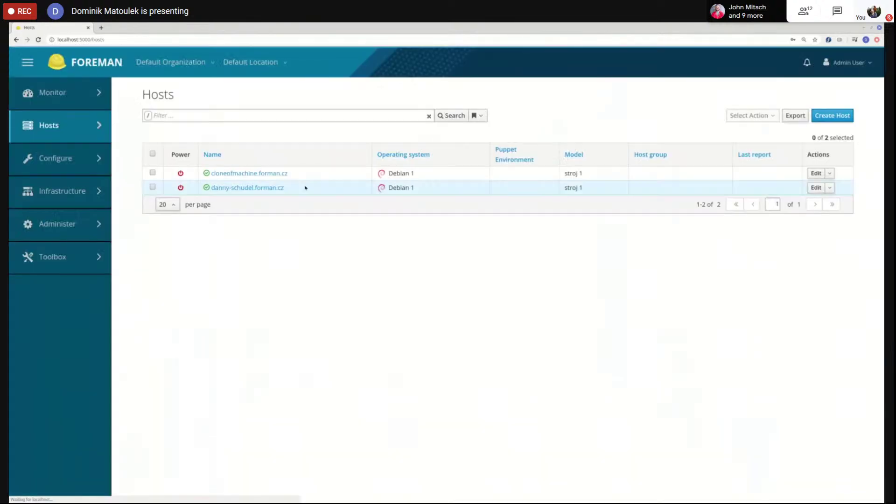
Step: Re-enable test_user from the Users list, save it, and log out of the admin session
mouse_move(98, 223)
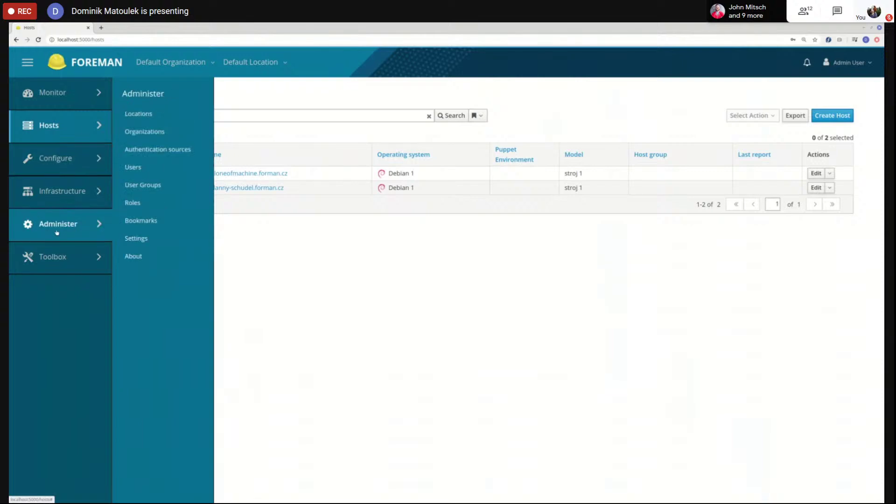
click(167, 167)
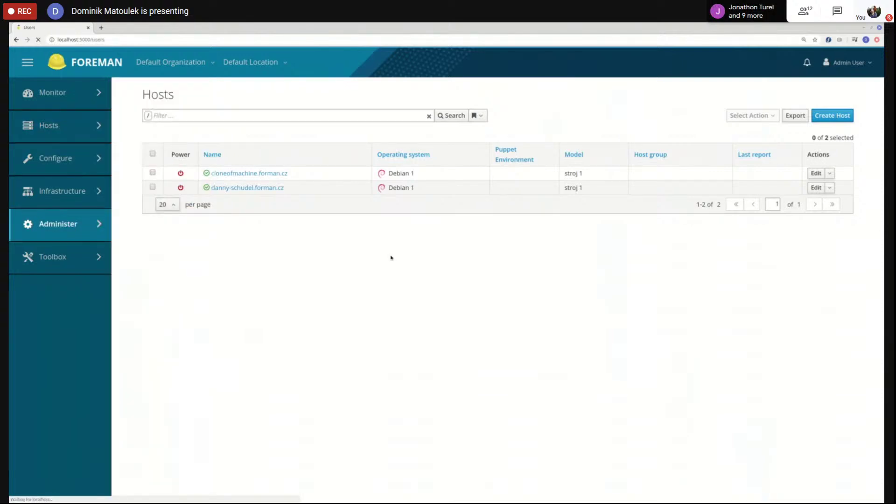
click(177, 152)
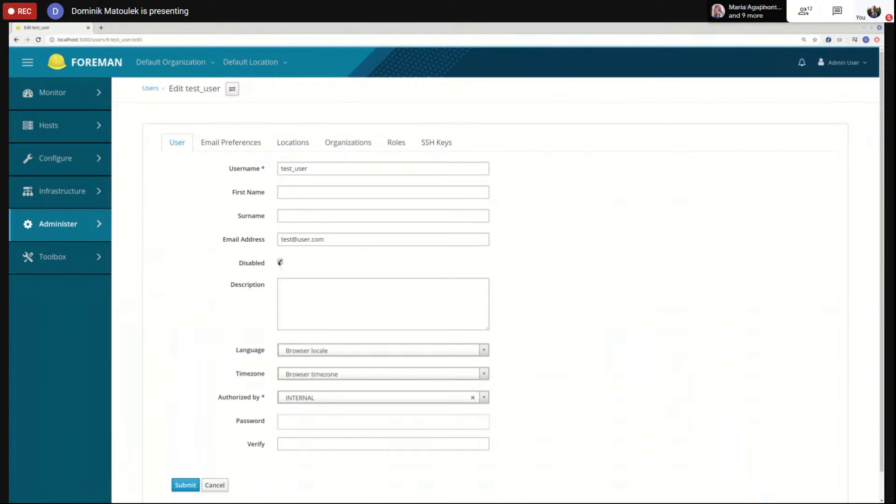
click(186, 485)
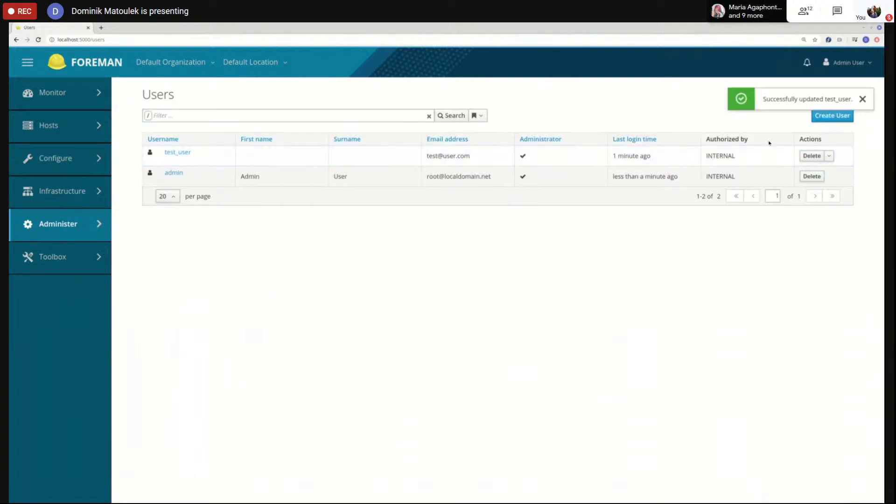
click(862, 99)
click(847, 62)
click(812, 96)
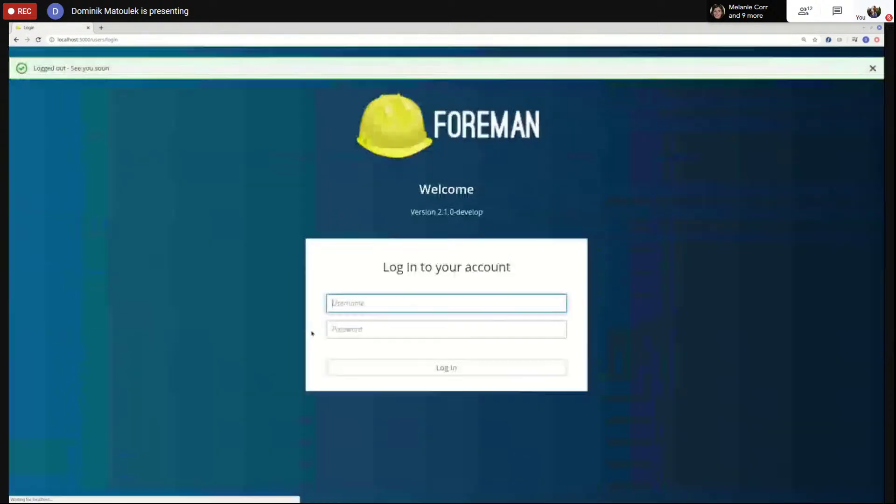
Step: Log in with username test_user and its password
text(test_user)
click(370, 328)
text(*******)
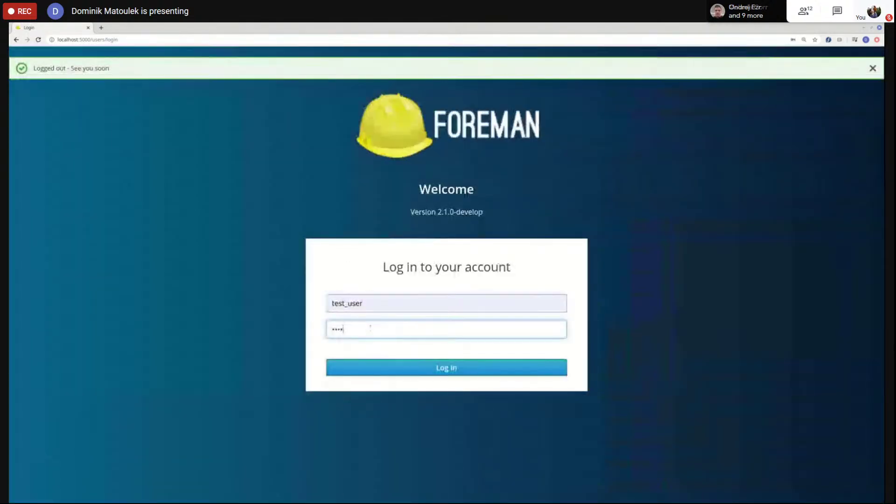
key(BackSpace)
key(BackSpace)
key(BackSpace)
key(BackSpace)
key(BackSpace)
key(BackSpace)
key(BackSpace)
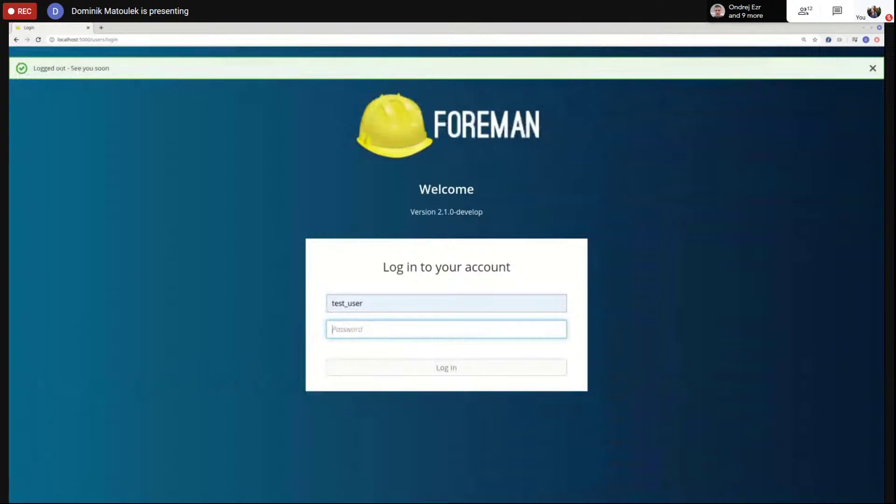
text(********)
key(Return)
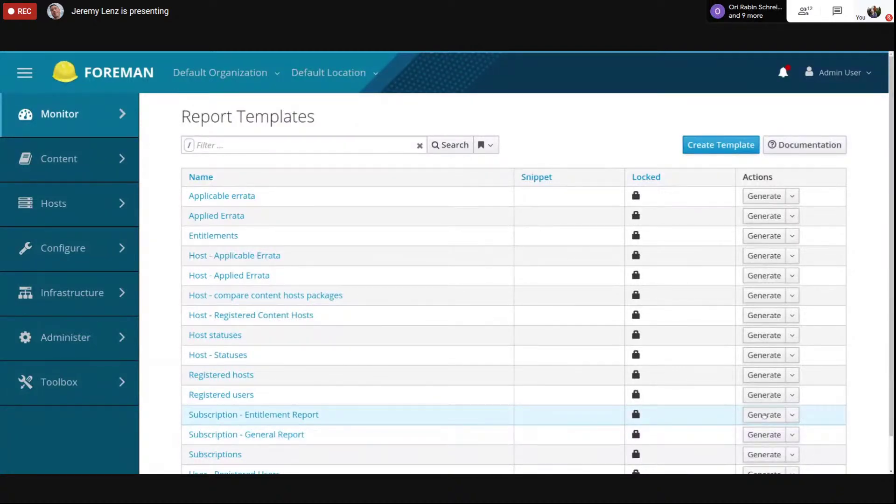
Step: Generate the Subscription - Entitlement Report with Days from Now 30 and HTML output
click(764, 416)
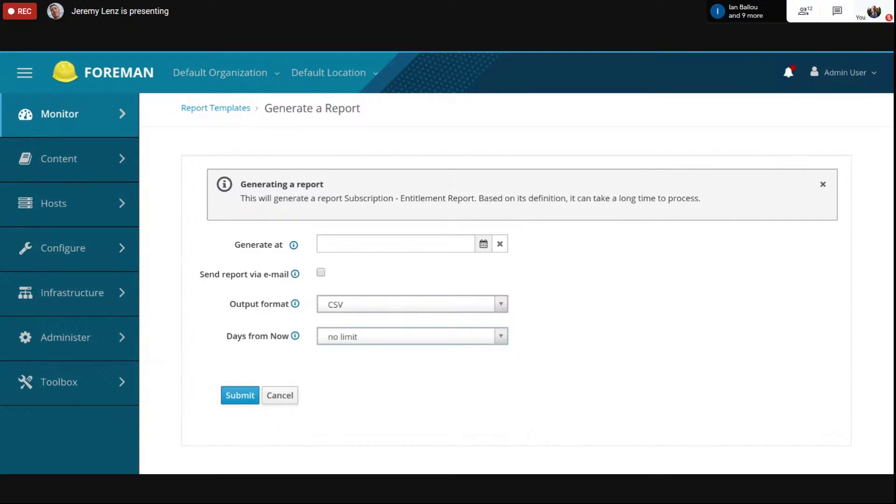
click(356, 338)
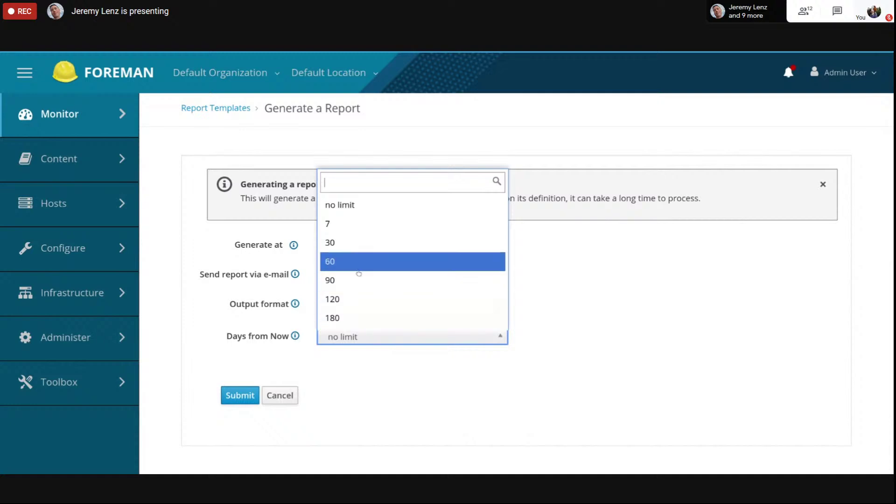
click(338, 246)
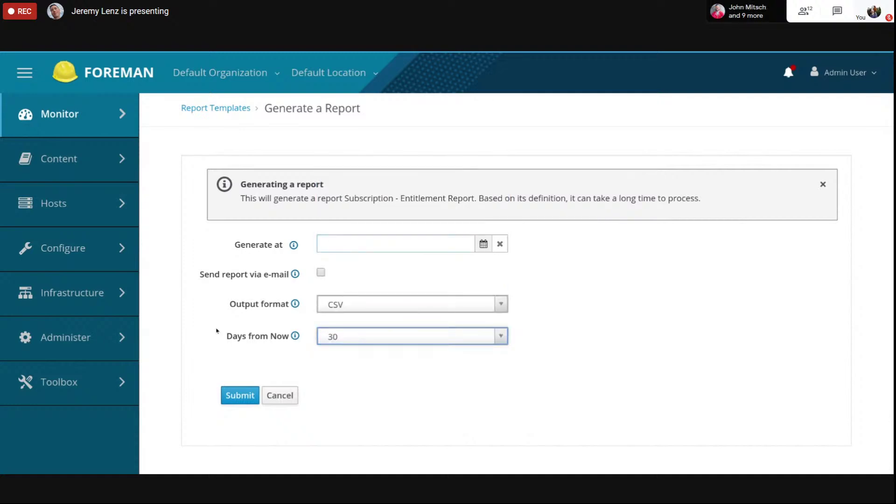
click(361, 304)
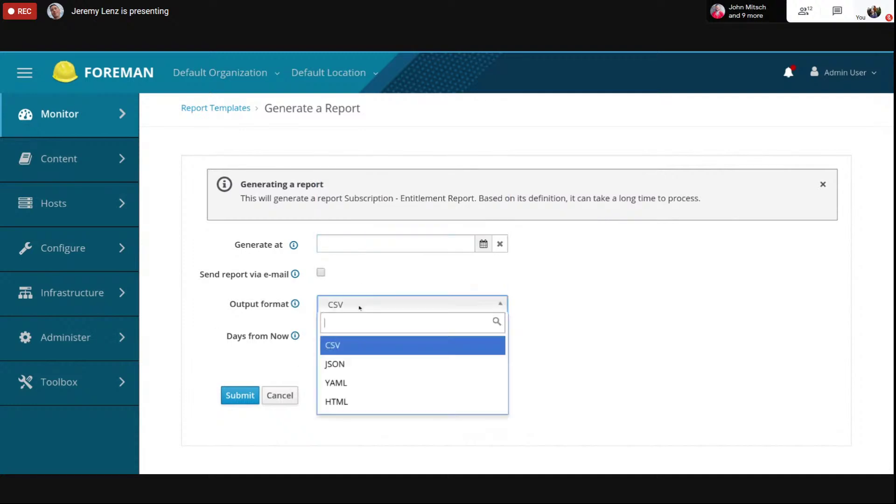
click(356, 405)
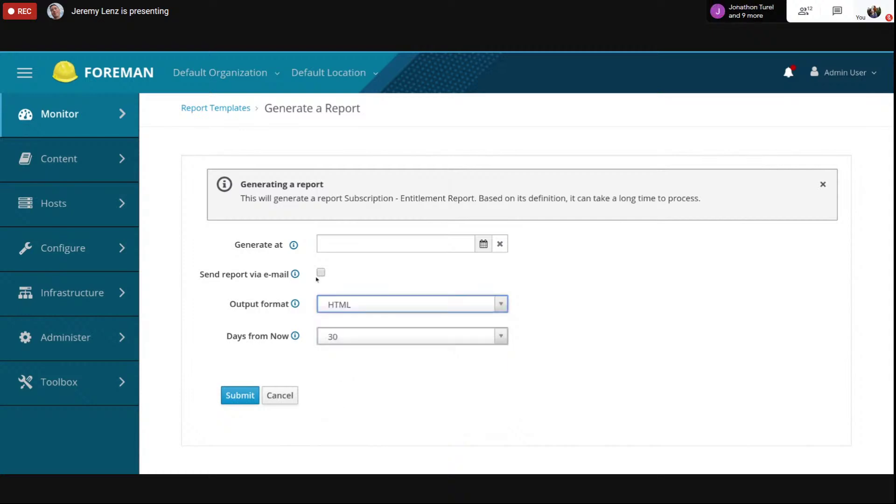
click(237, 401)
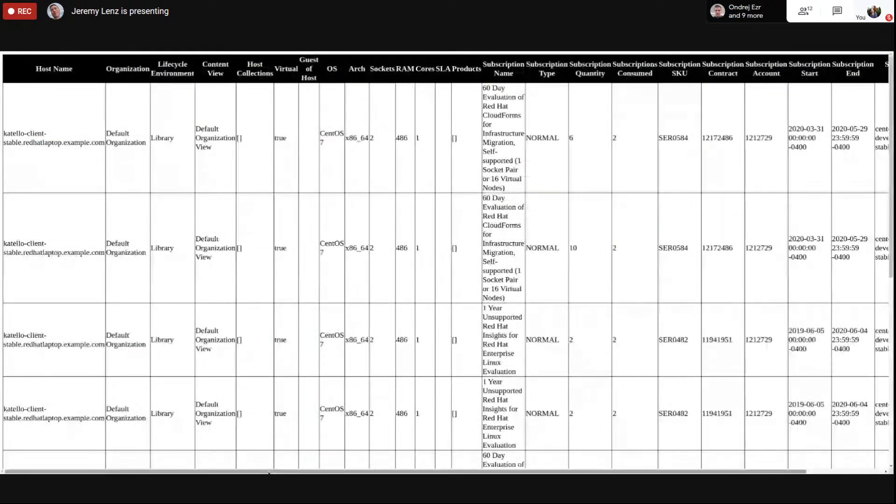
Step: Scroll the HTML entitlement report to see subscriptions with 15 and 21 days remaining, then close it
scroll(268, 473, right, 2)
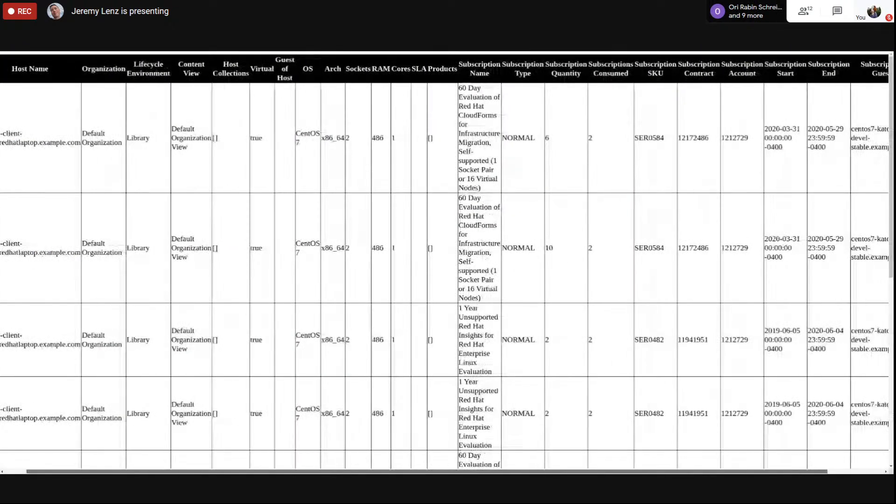
scroll(322, 179, right, 3)
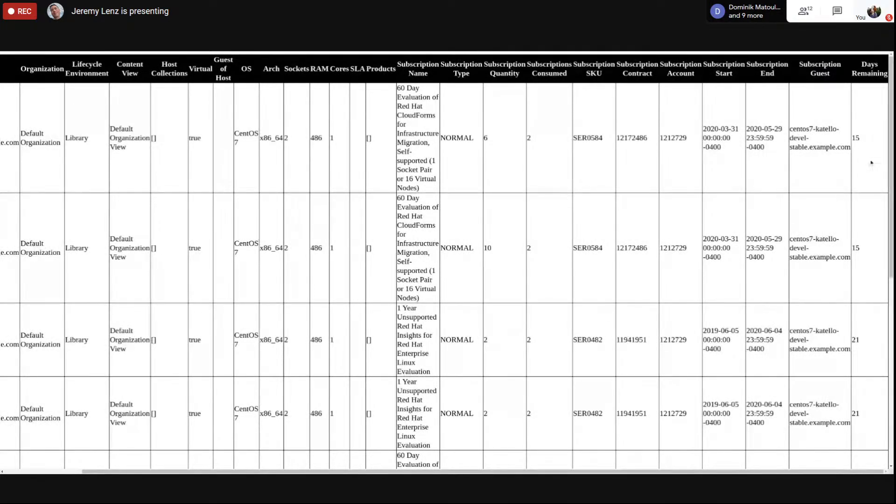
scroll(697, 339, down, 1)
scroll(697, 340, down, 10)
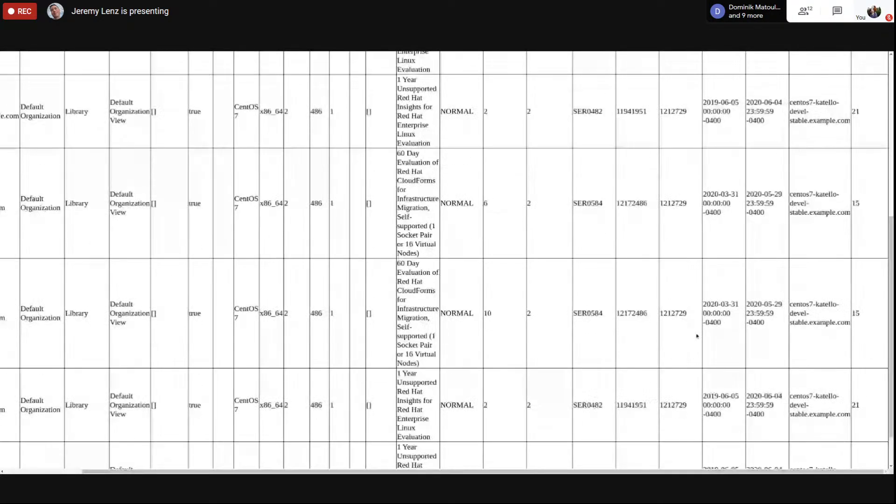
scroll(696, 337, up, 3)
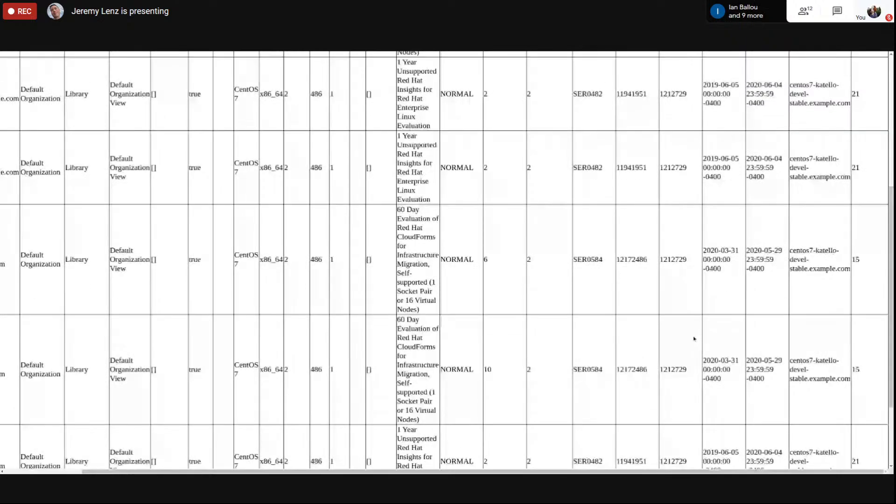
scroll(694, 339, up, 10)
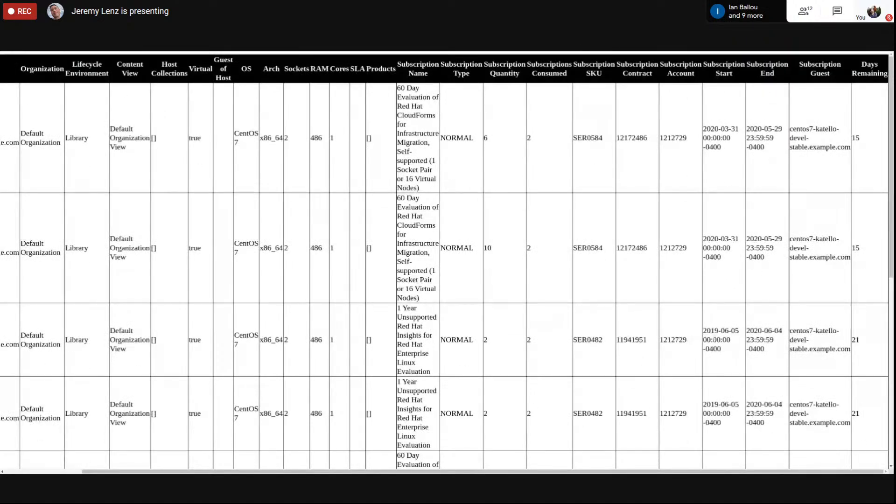
scroll(717, 334, down, 7)
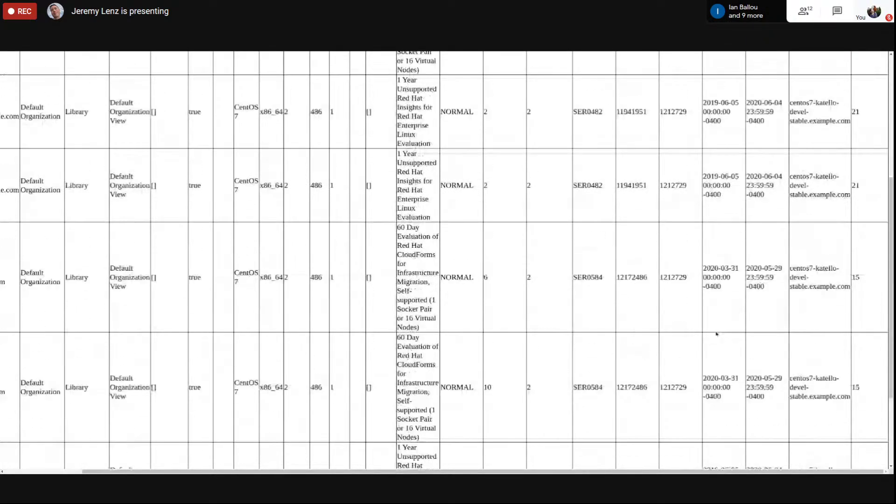
scroll(717, 333, down, 4)
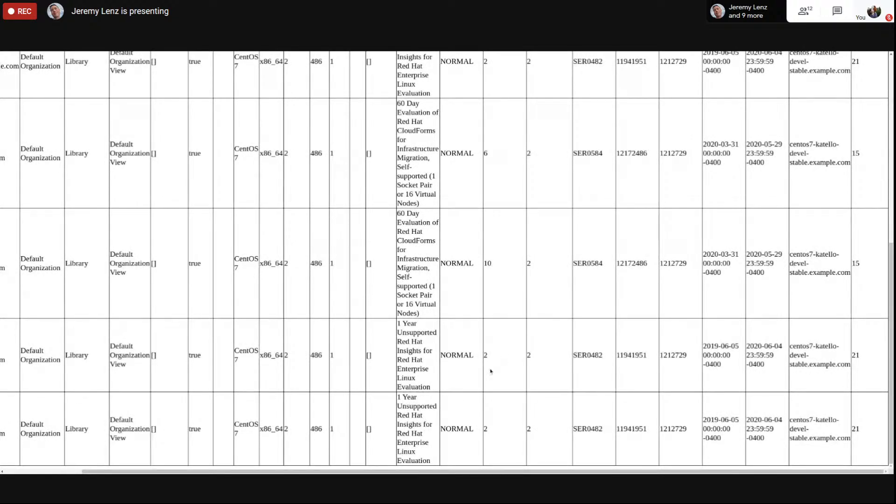
scroll(488, 367, up, 10)
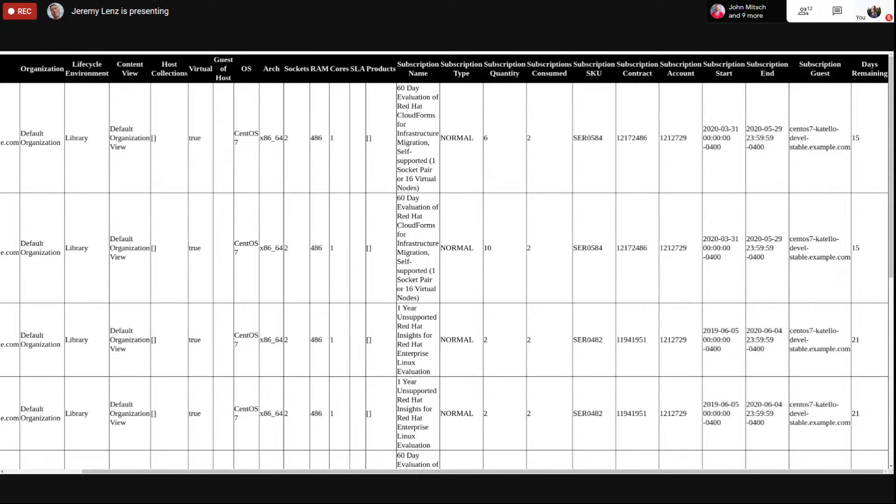
key(ctrl+w)
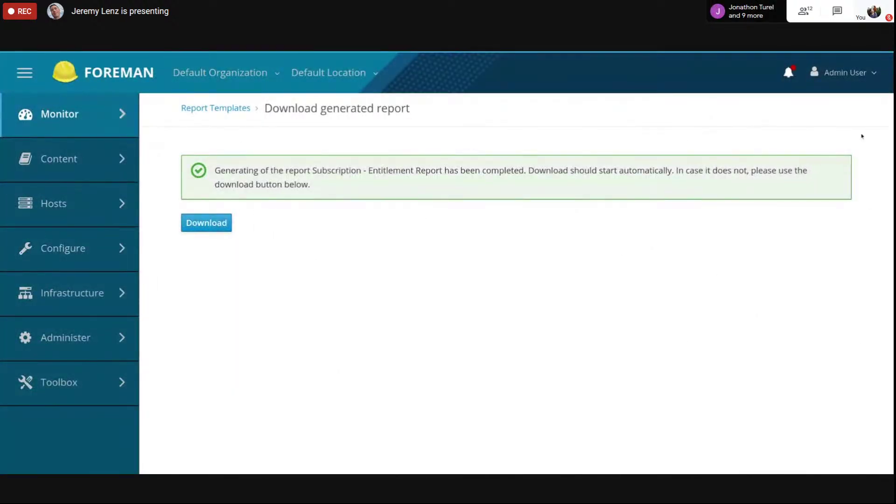
Step: Open the current user's Email Preferences settings
click(834, 78)
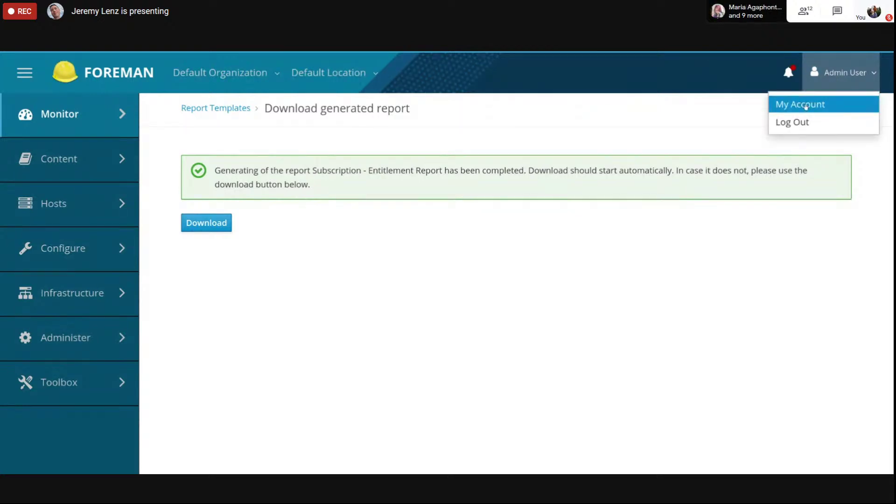
click(806, 105)
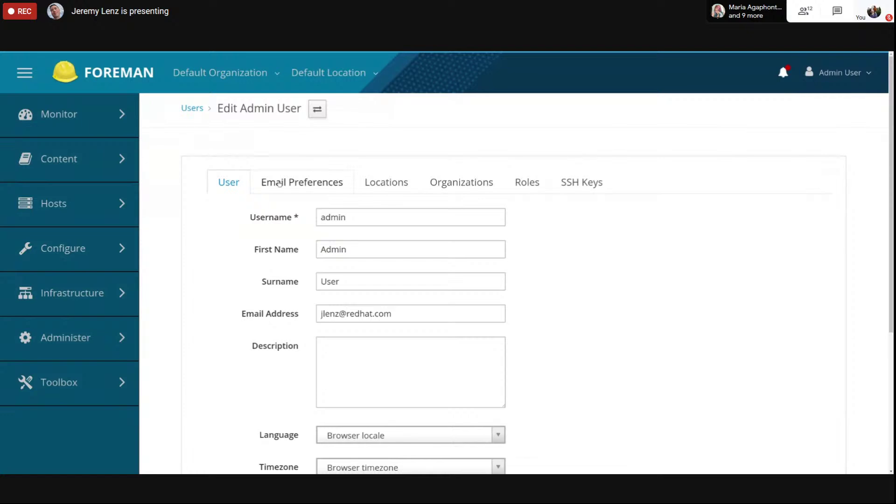
click(279, 184)
scroll(196, 395, down, 1)
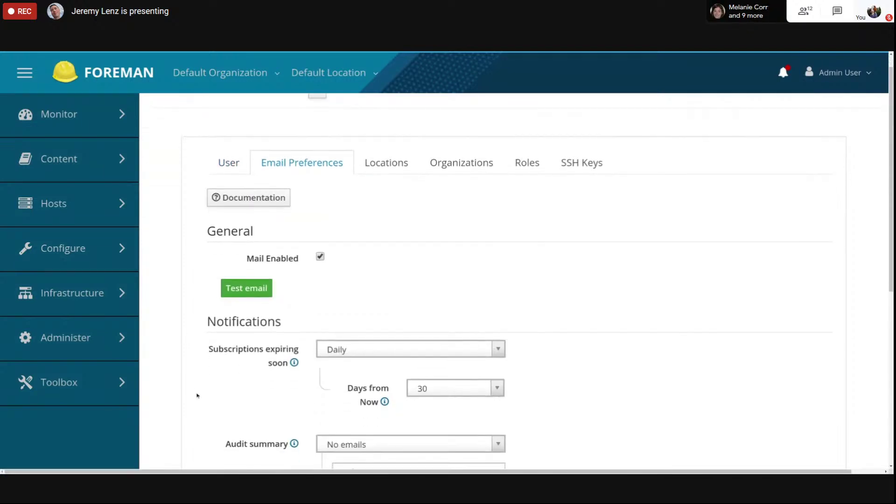
scroll(196, 395, down, 3)
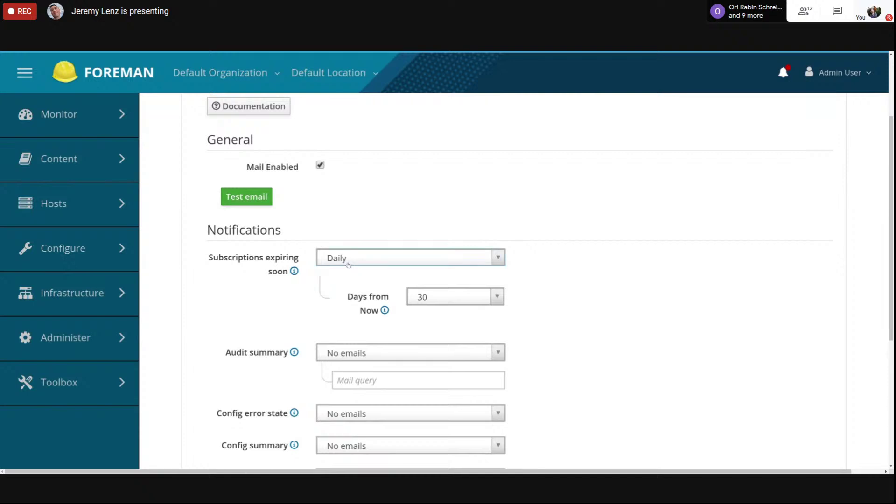
Step: Keep 'Subscriptions expiring soon' emails on Daily with Days from Now at 30
click(349, 265)
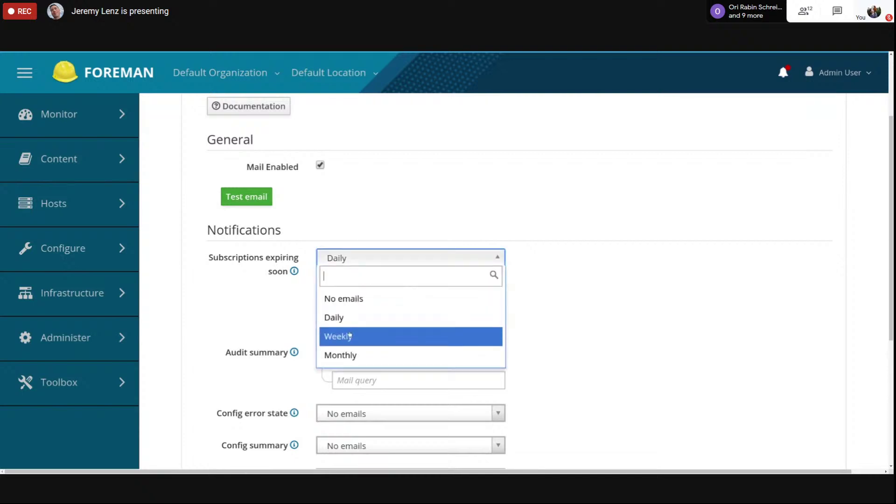
click(281, 310)
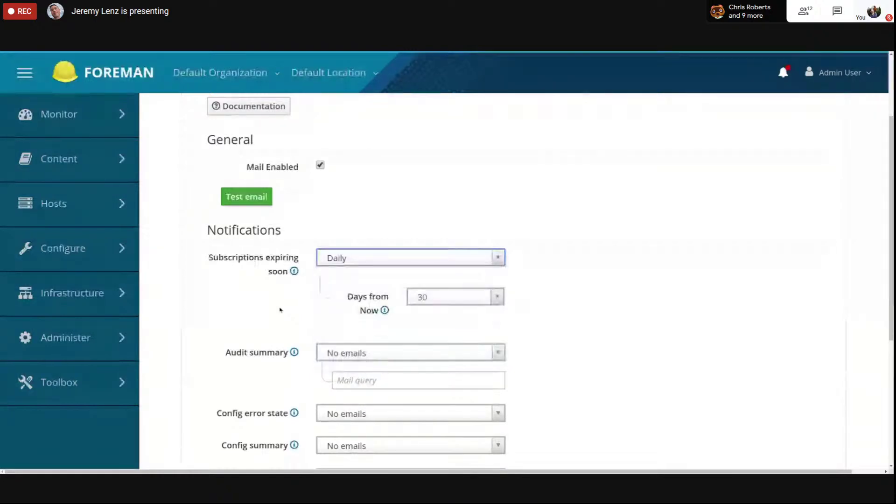
click(426, 297)
click(439, 375)
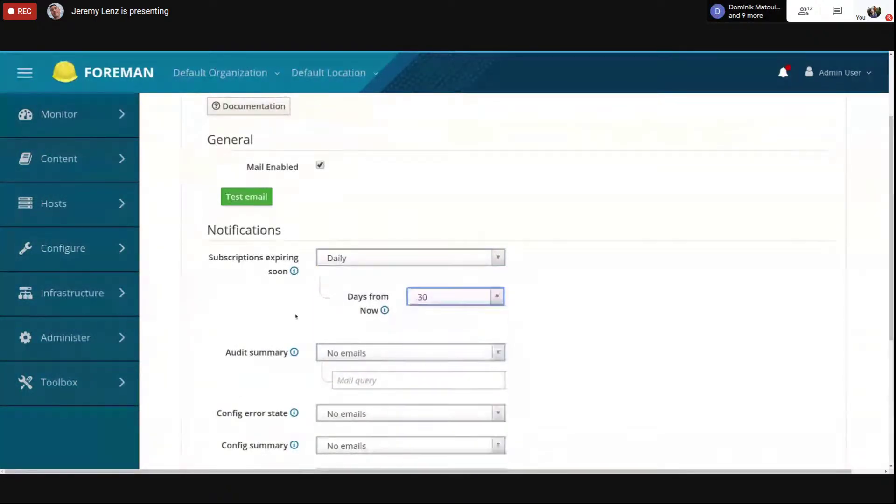
click(140, 51)
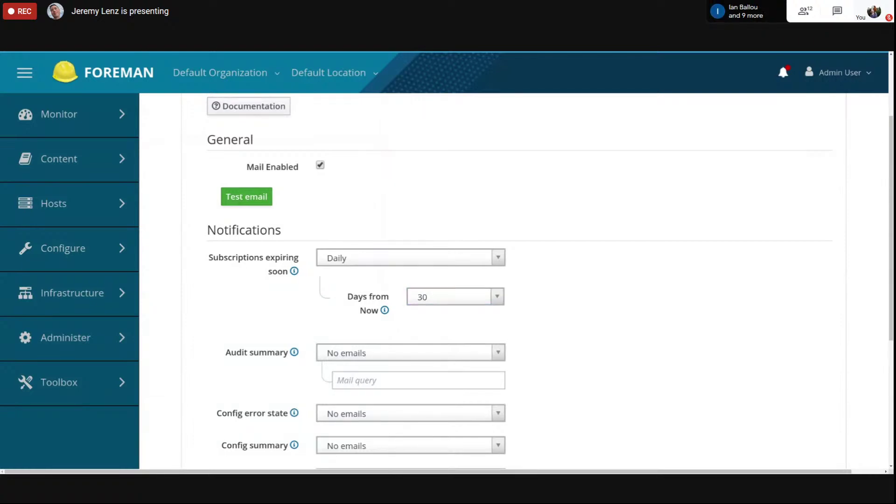
key(alt+Tab)
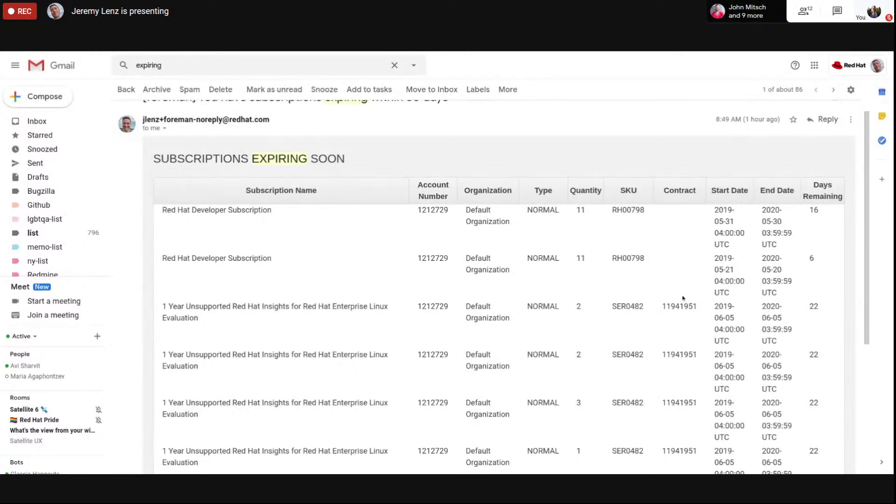
Step: Scroll through the Foreman email's table of subscriptions with 16, 6 and 22 days remaining
scroll(678, 322, down, 1)
scroll(679, 323, down, 2)
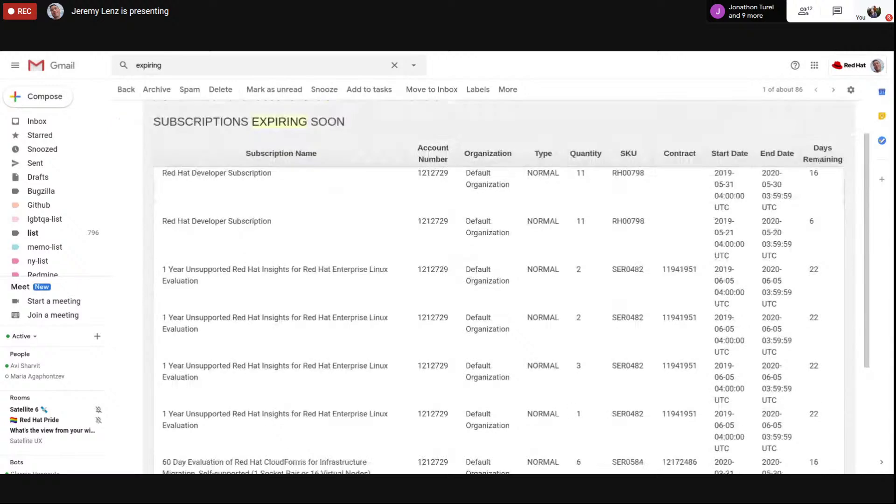
scroll(597, 337, down, 3)
scroll(597, 337, up, 3)
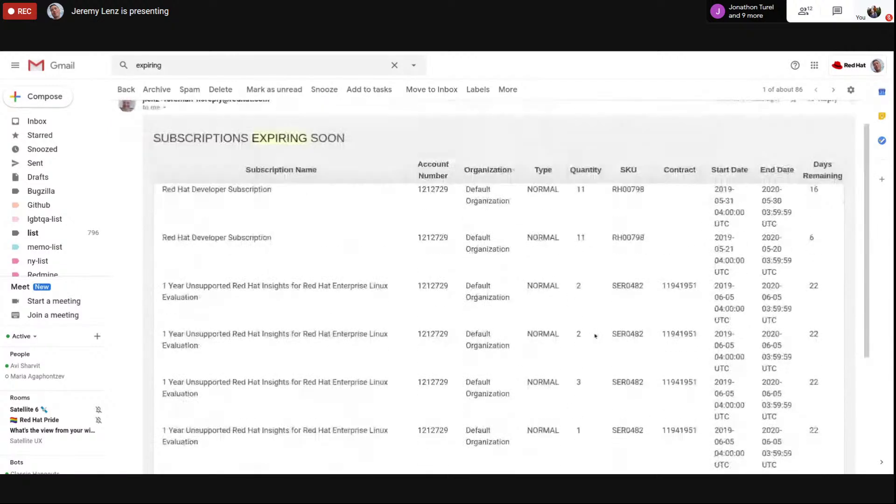
scroll(595, 336, down, 6)
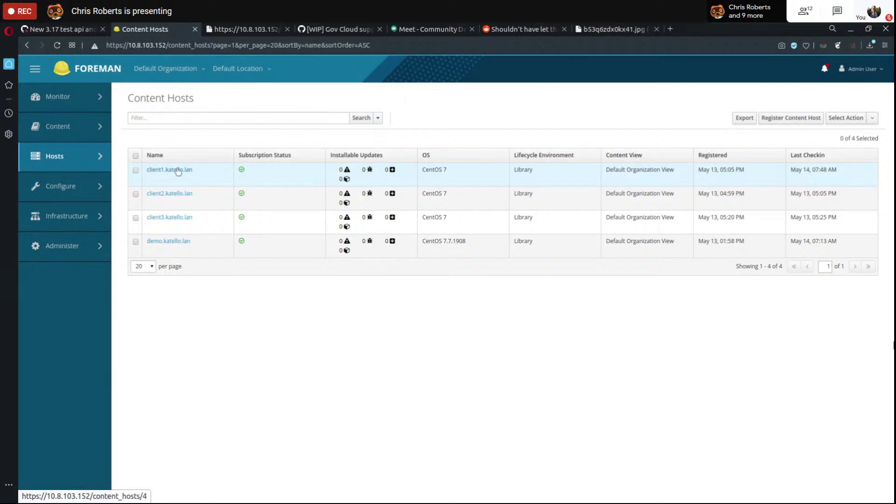
Step: Enable Traces on client1.katello.lan by preparing a katello-host-tools-tracer install via remote execution
click(177, 170)
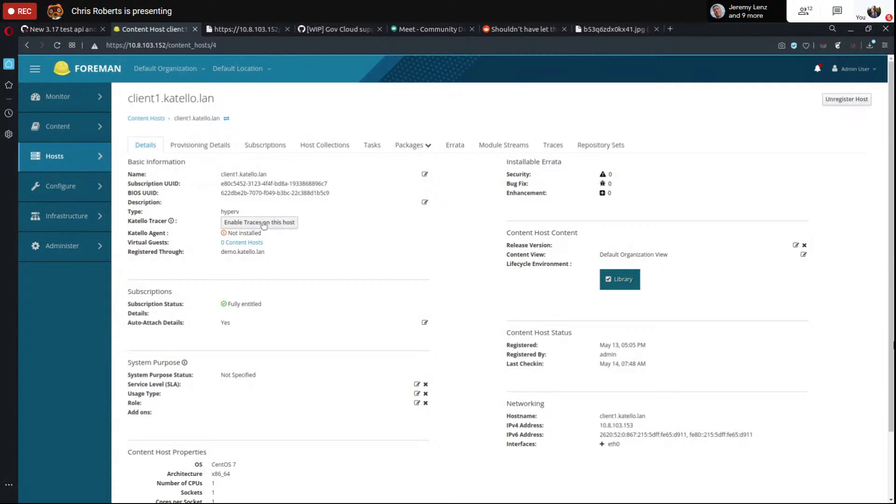
click(264, 223)
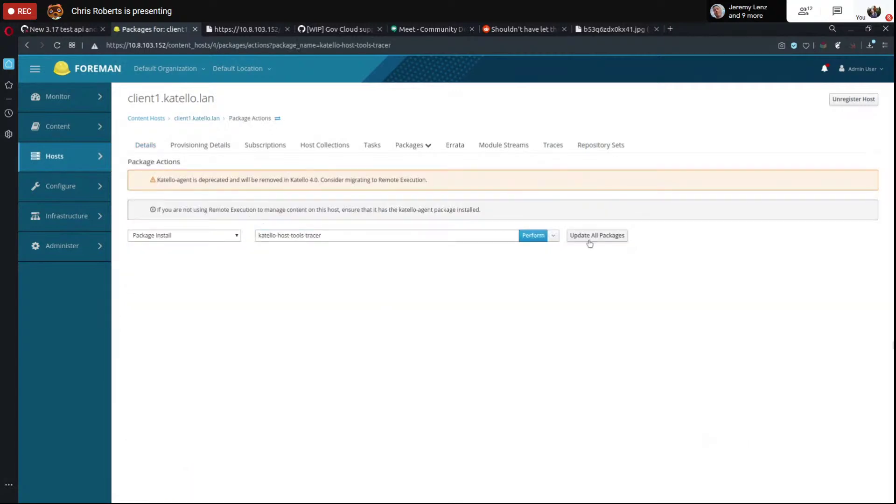
click(555, 236)
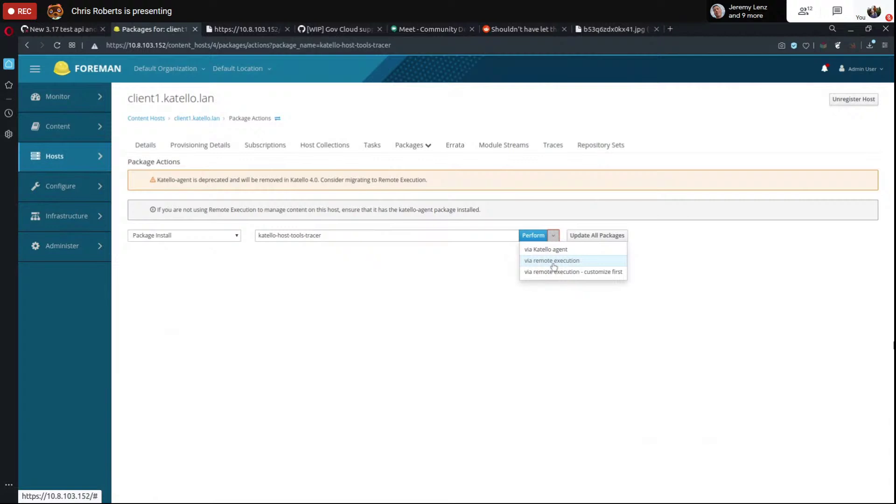
click(552, 268)
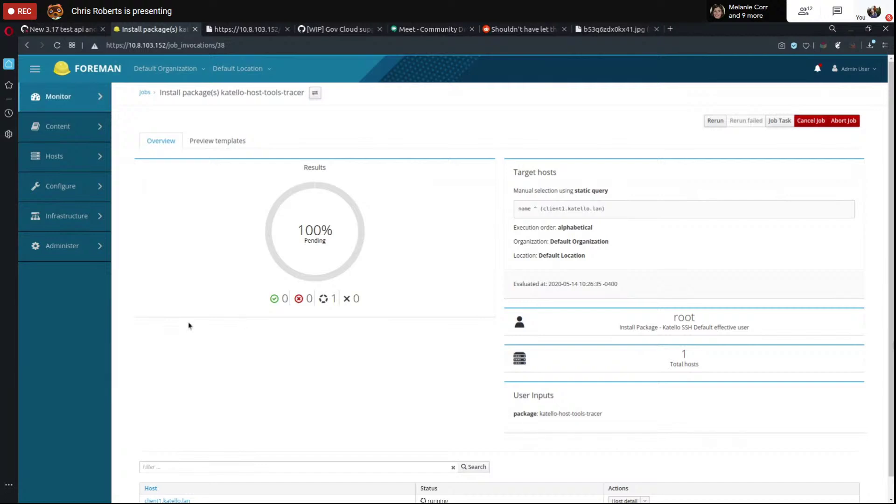
Step: Review the pending katello-host-tools-tracer install job page for client1.katello.lan
mouse_move(108, 159)
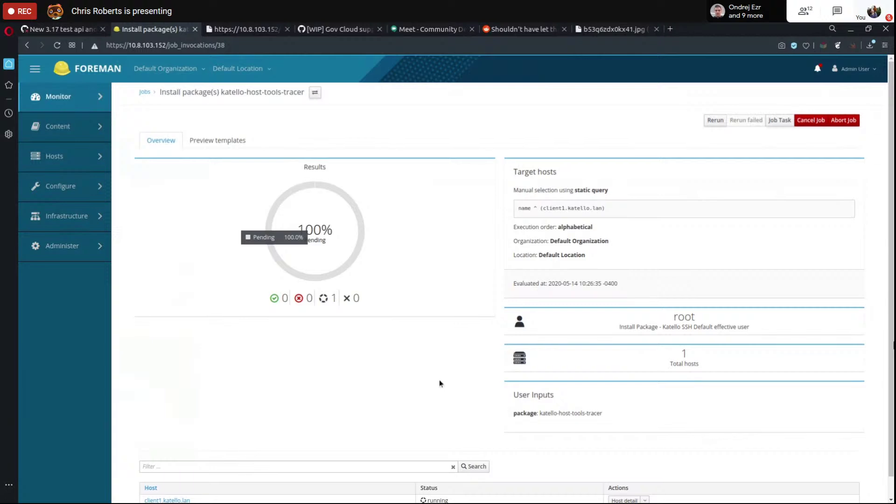
scroll(440, 381, down, 1)
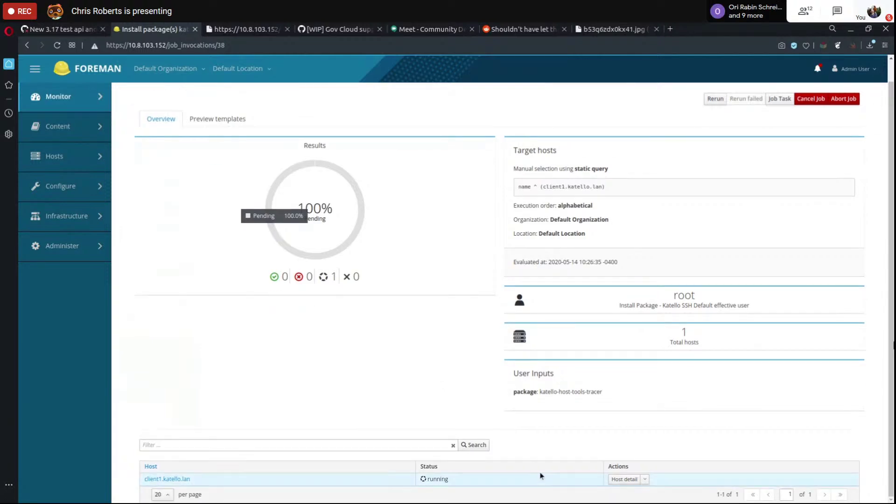
scroll(401, 406, up, 1)
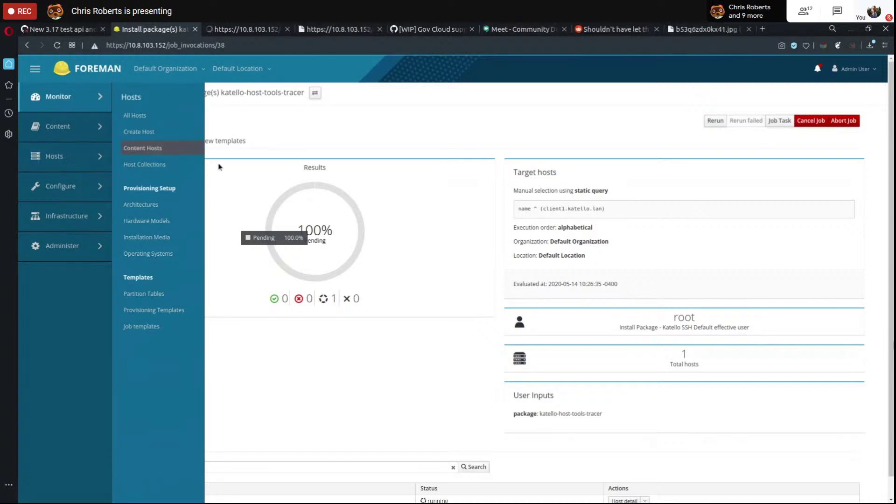
Step: In a new Content Hosts tab, select client2 and client3 and open Manage Host Traces
click(143, 148)
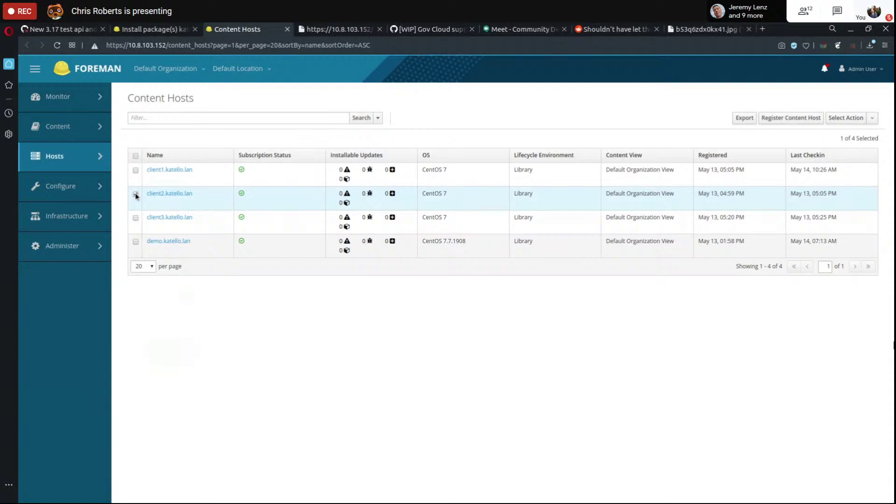
click(136, 218)
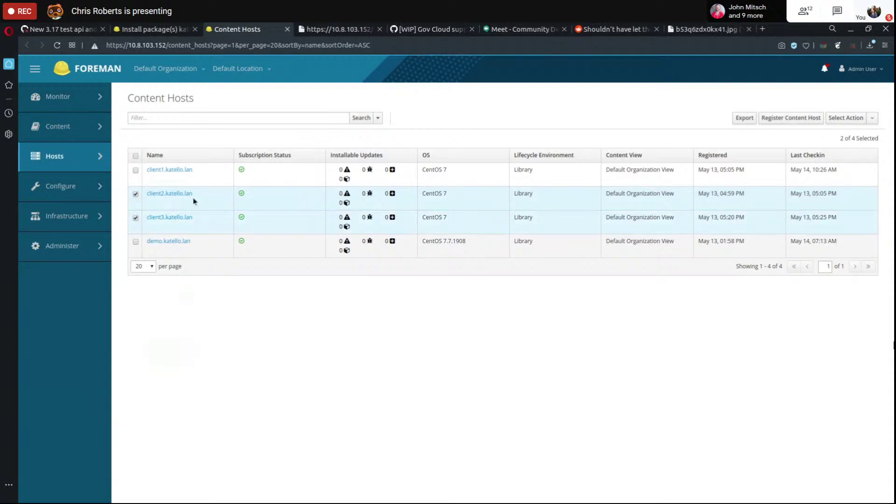
click(871, 118)
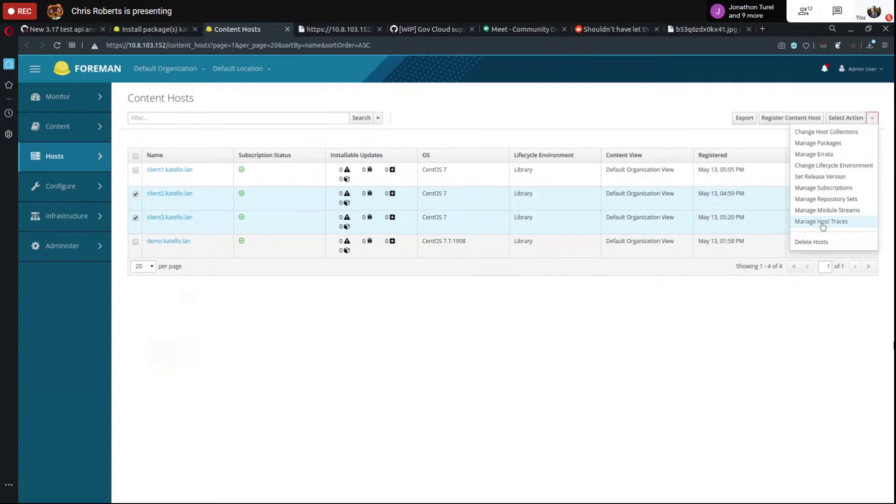
click(822, 223)
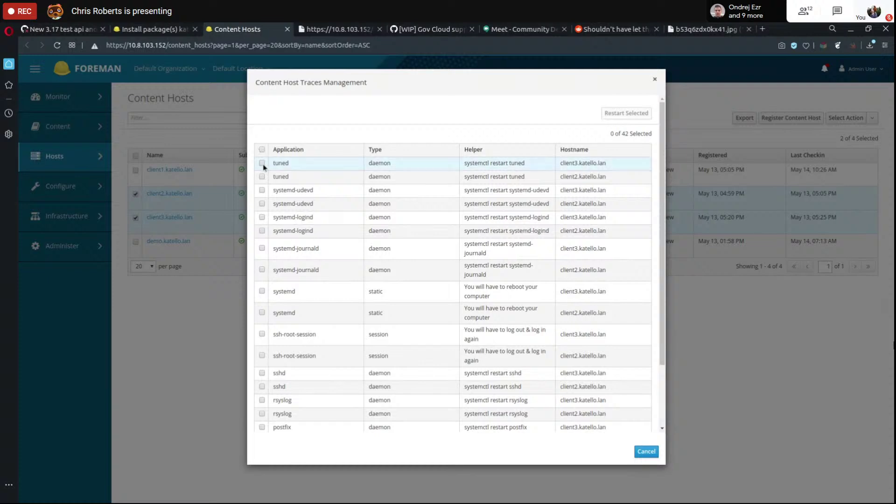
Step: Toggle client3's systemd-udevd and systemd traces, cancel without restarting, then open client2's details
click(262, 191)
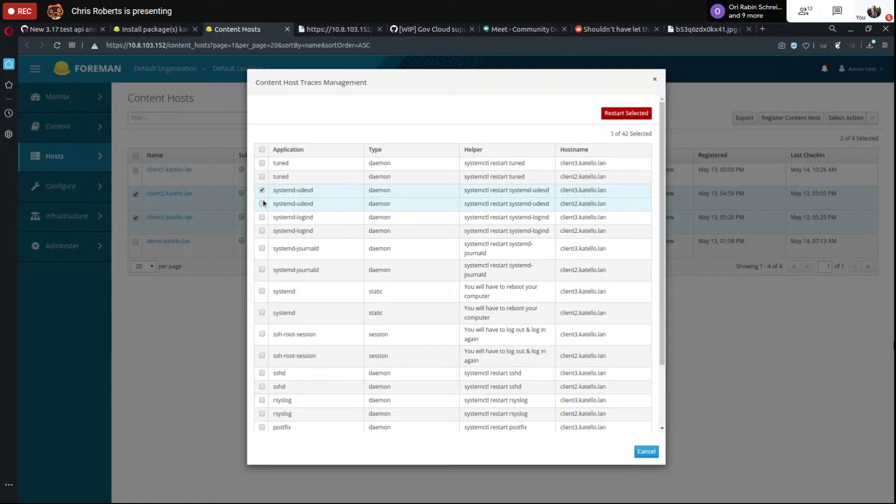
click(261, 190)
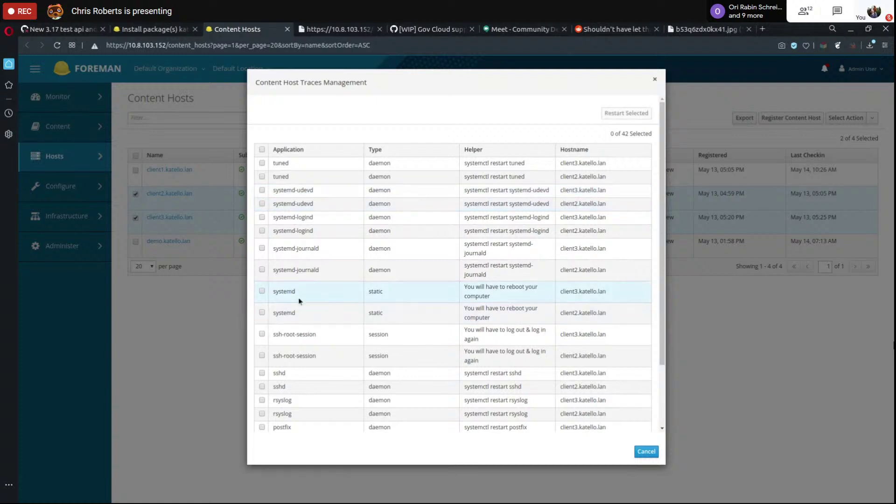
click(262, 291)
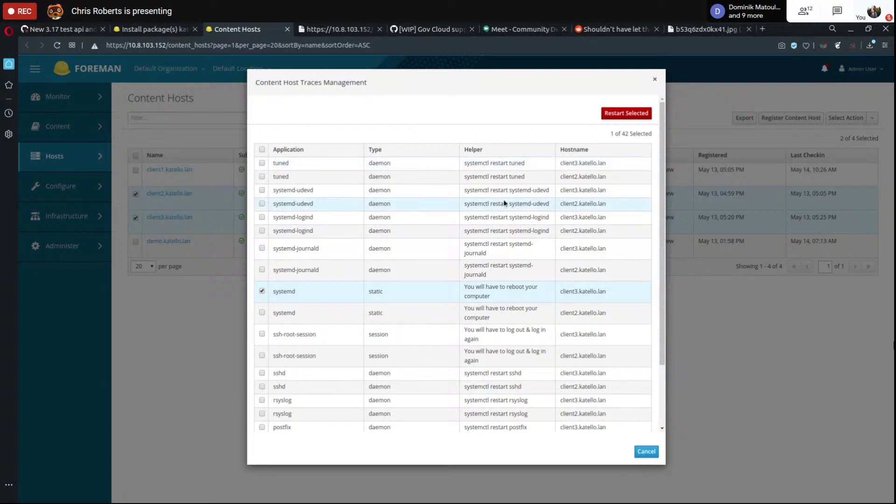
click(646, 451)
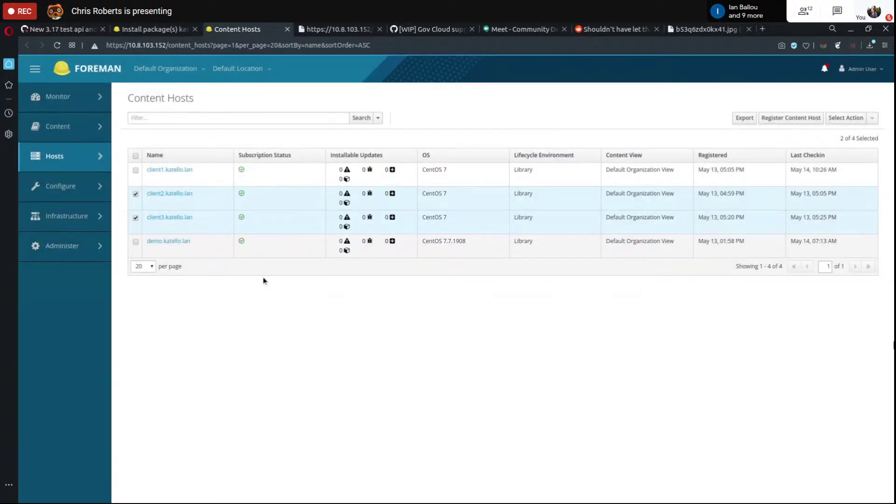
click(169, 194)
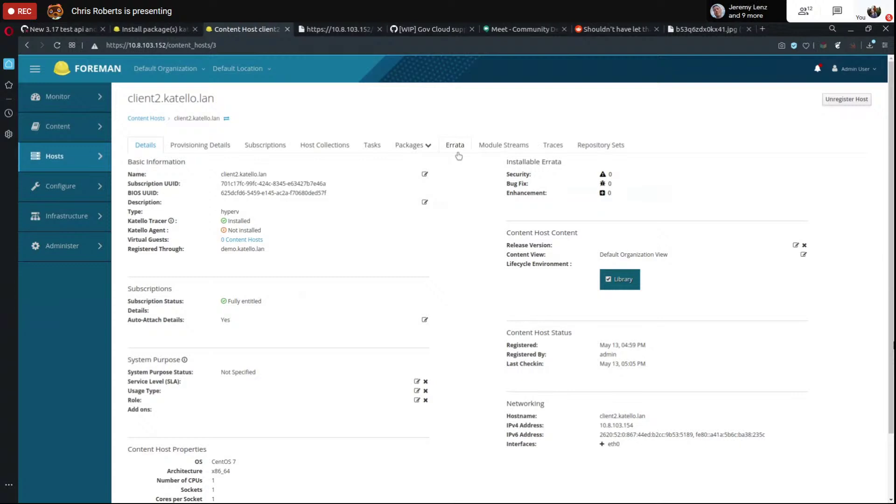
Step: Mark client2's kernel trace for restart, cancel at the reboot warning, and return to the install job
click(553, 144)
click(135, 334)
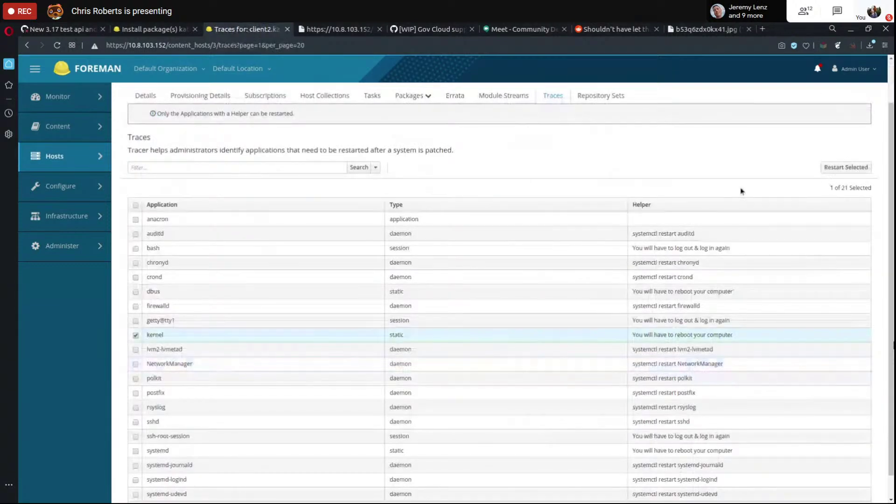
click(823, 169)
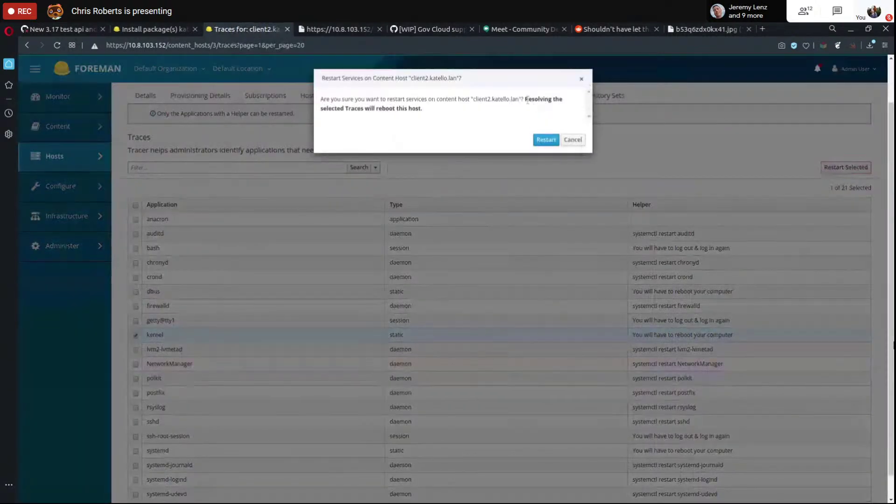
drag(527, 99, 576, 110)
click(569, 112)
click(406, 154)
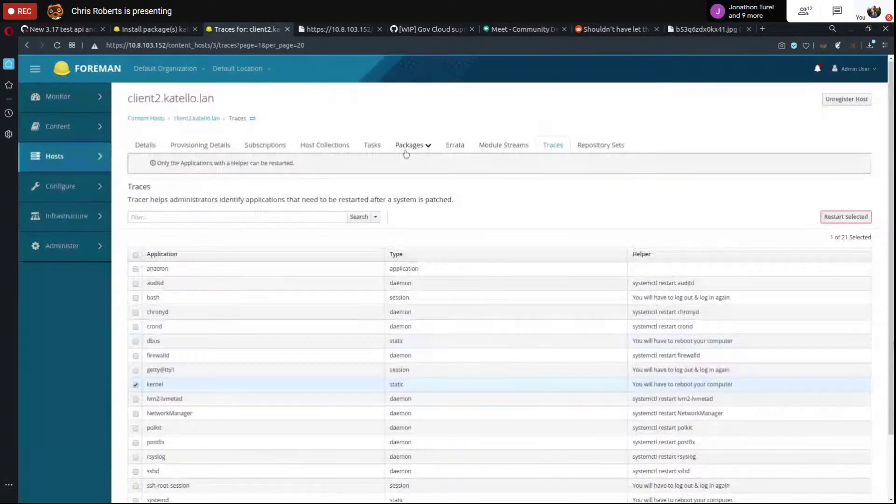
click(152, 29)
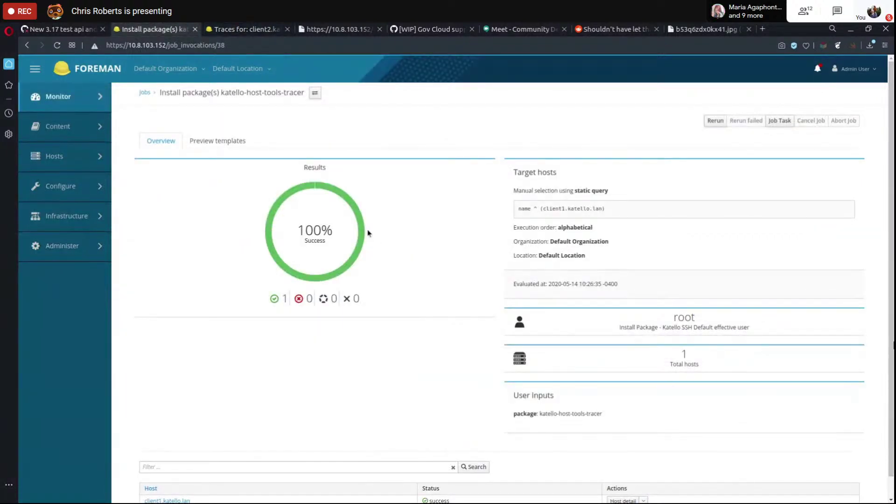
Step: Close the finished install page and reload Content Hosts until all four hosts are listed
mouse_move(367, 236)
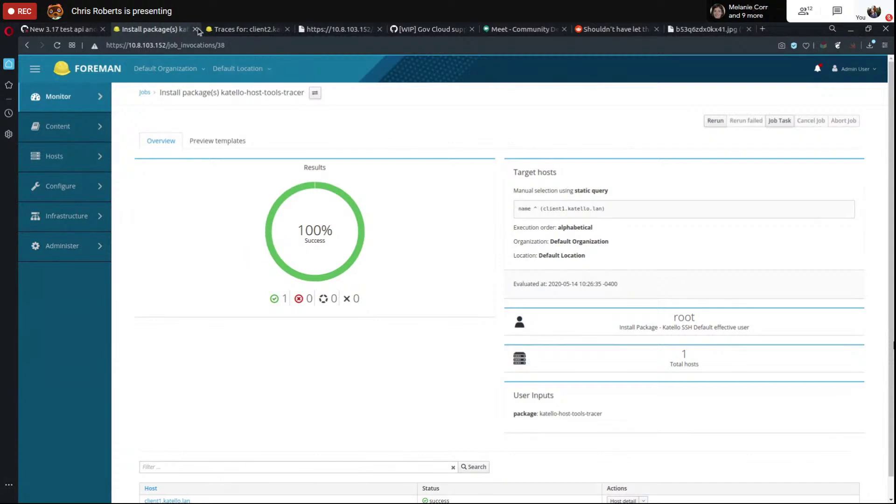
click(195, 29)
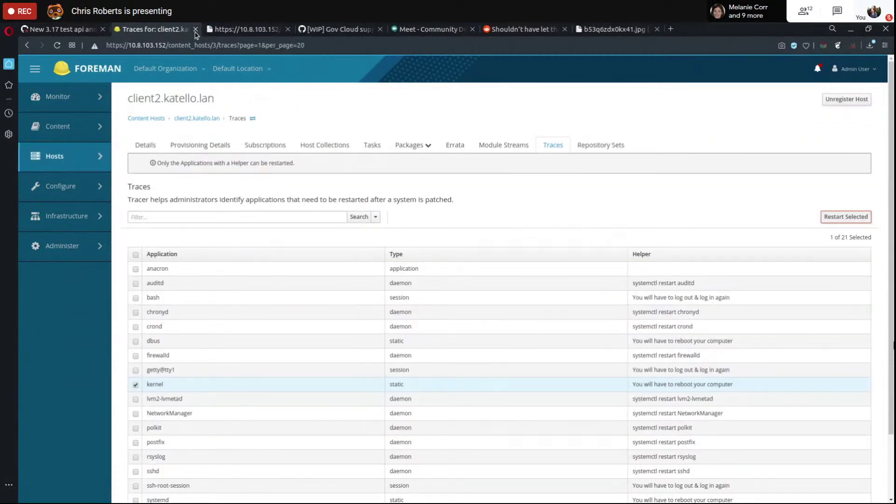
click(146, 118)
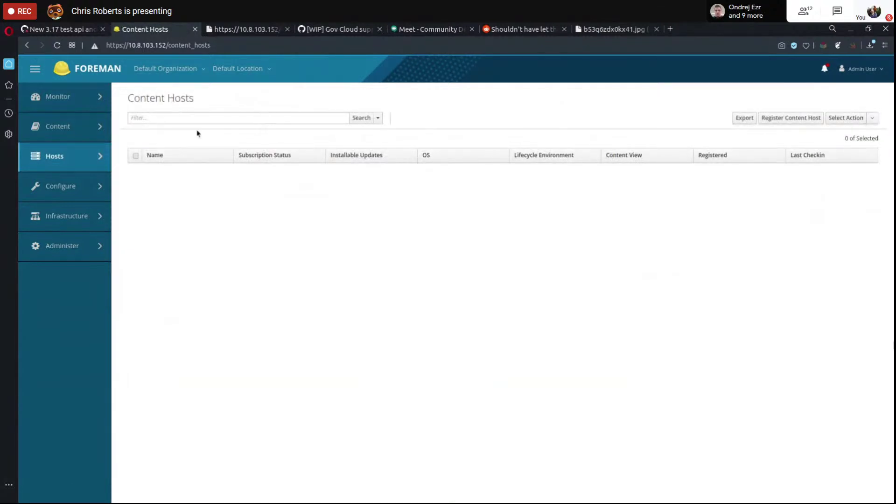
click(359, 121)
mouse_move(56, 156)
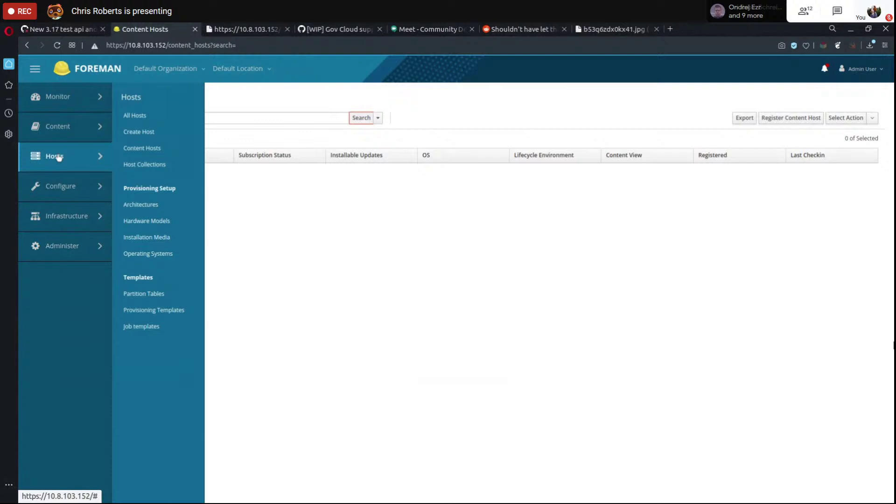
click(147, 149)
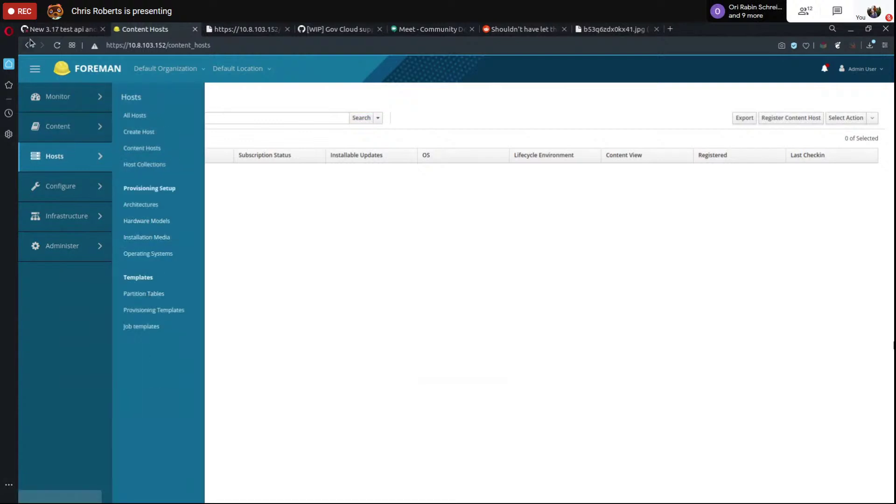
click(57, 46)
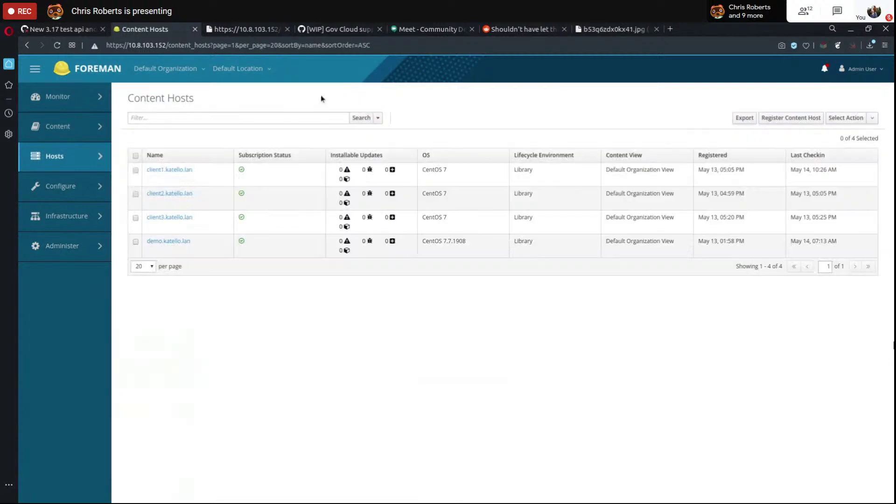
Step: Select client2 and client3 on Content Hosts and bring up Manage Traces for them
click(135, 217)
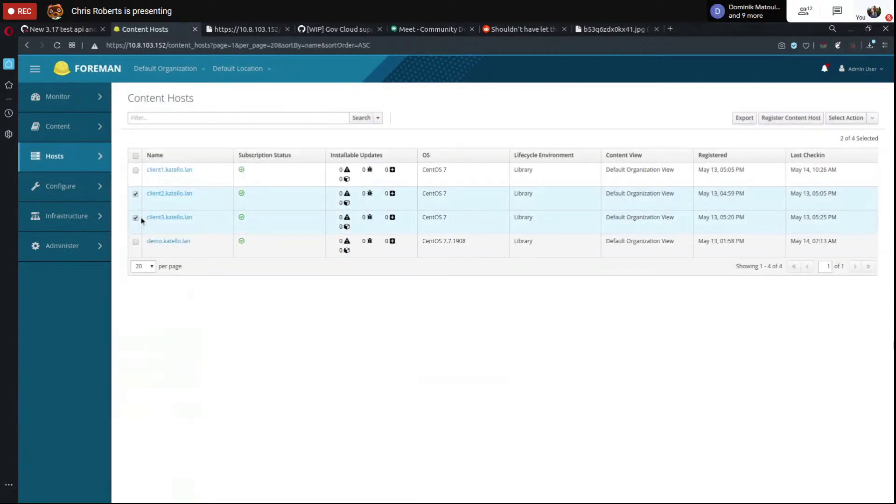
click(135, 194)
click(870, 118)
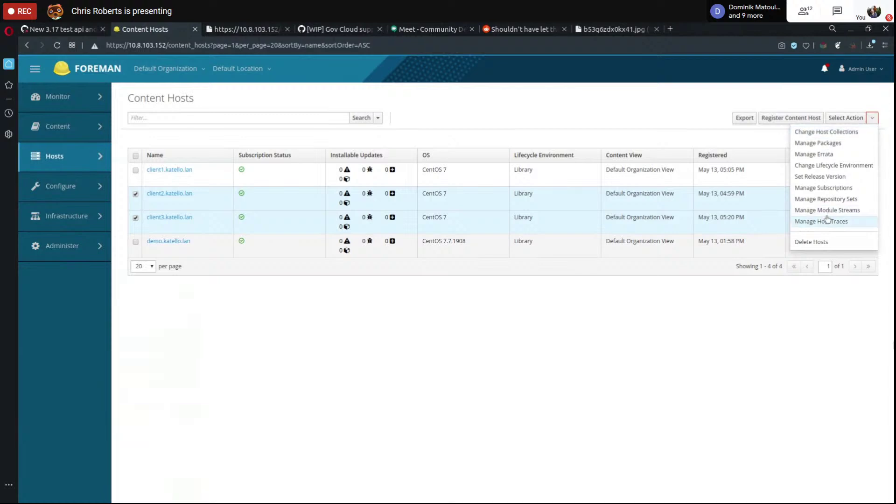
click(826, 221)
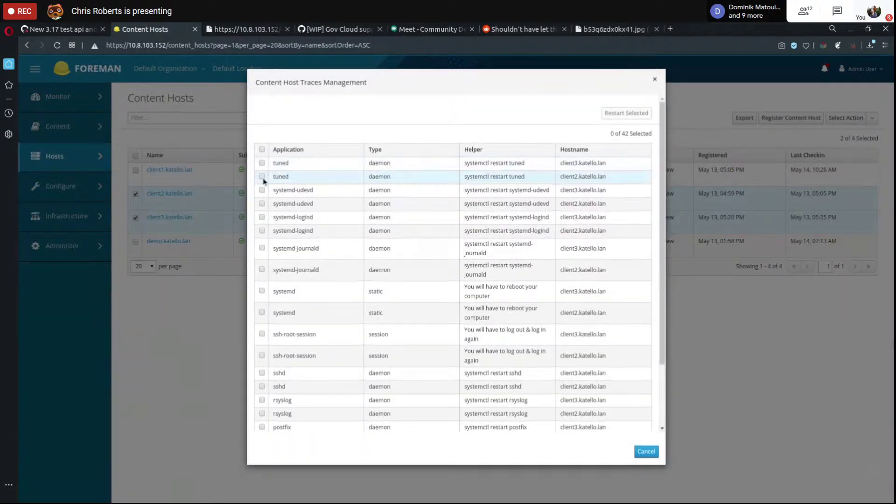
Step: Restart the tuned trace and both systemd-udevd traces, then view the new job invocations
click(262, 176)
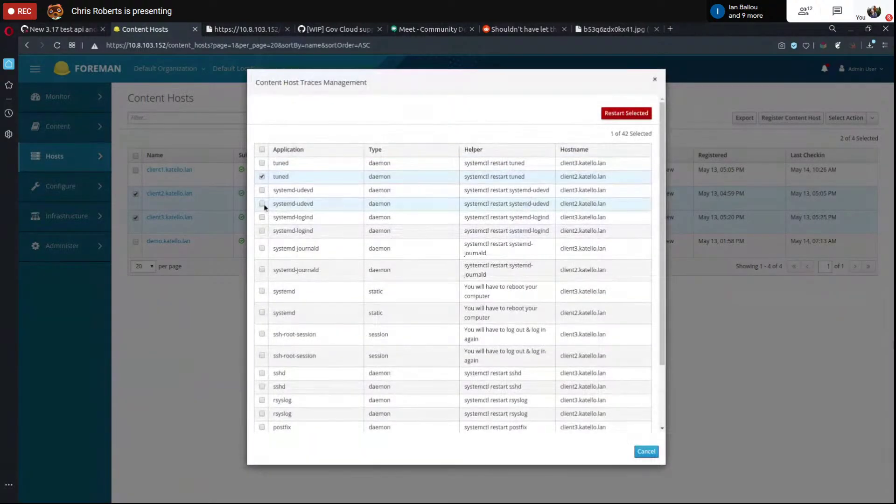
click(262, 204)
click(262, 190)
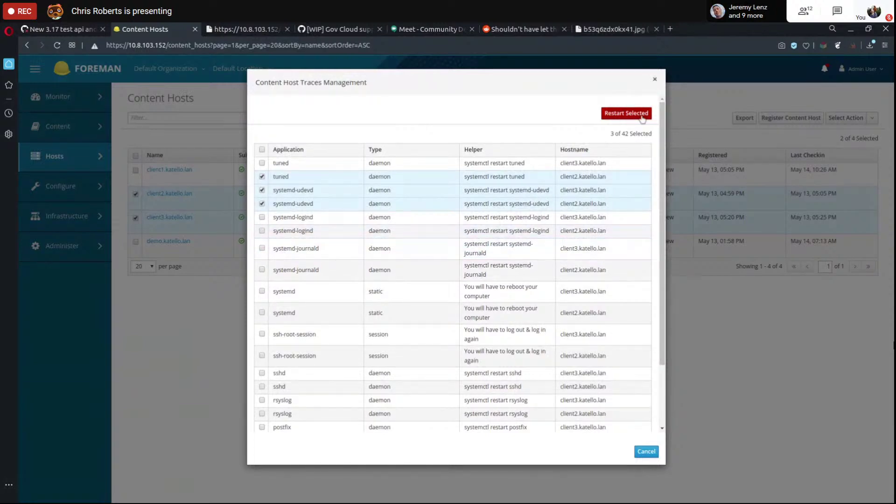
click(643, 119)
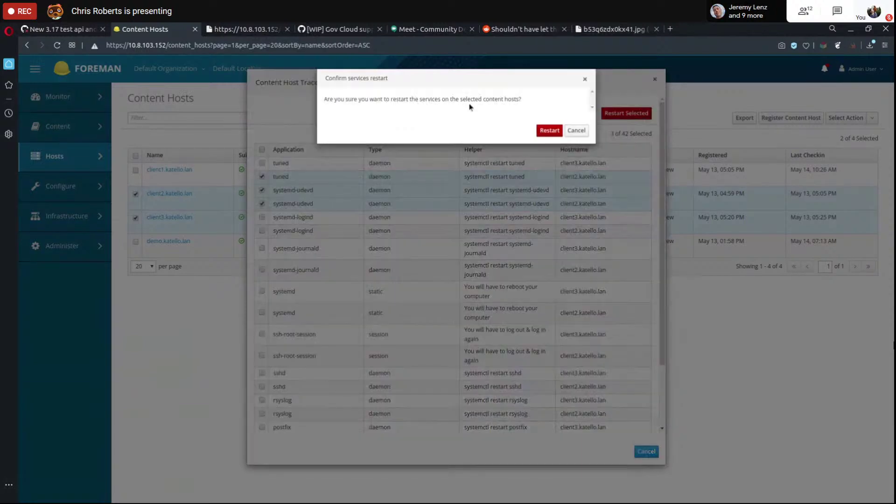
click(550, 131)
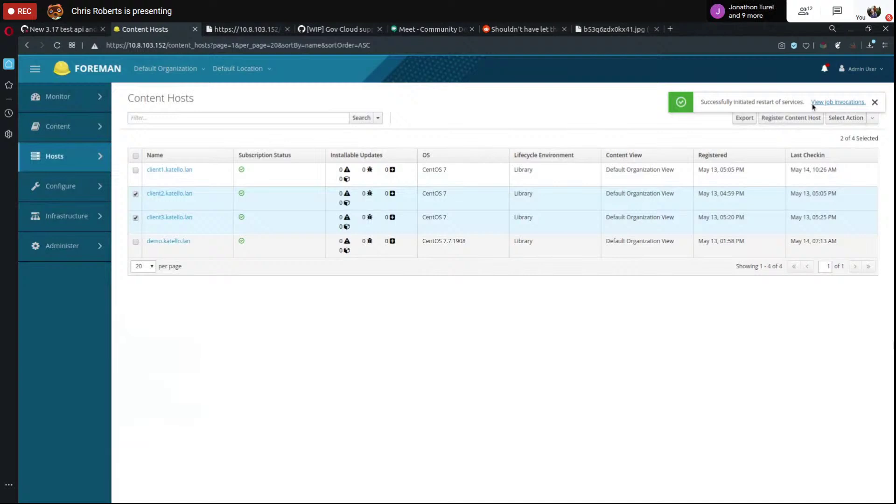
click(838, 102)
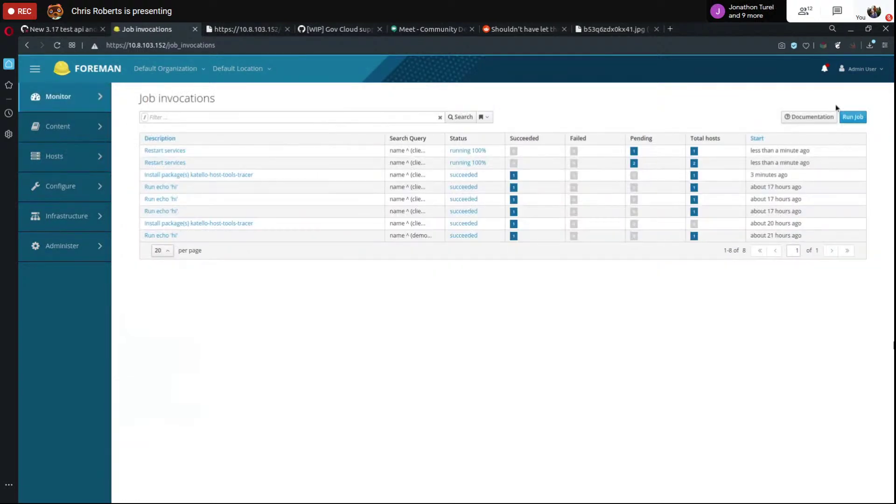
Step: Preview the first Restart services job's template to read client2's restart command, then return to the list
middle_click(165, 152)
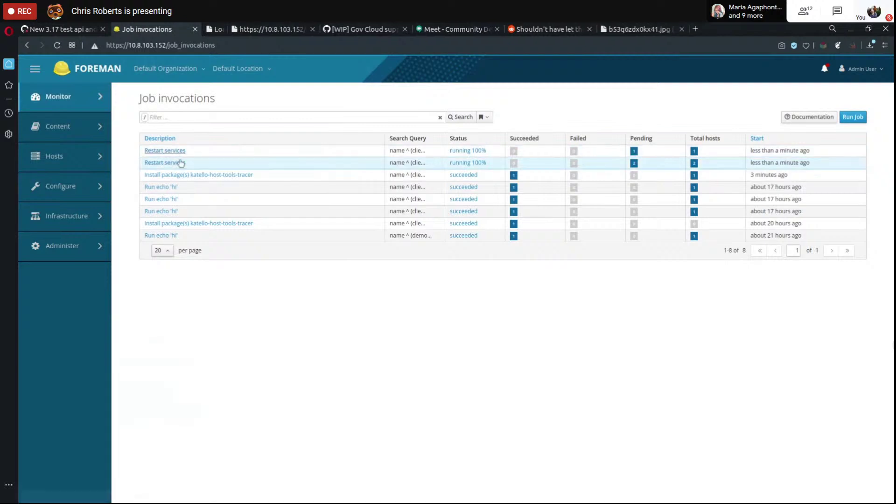
click(263, 34)
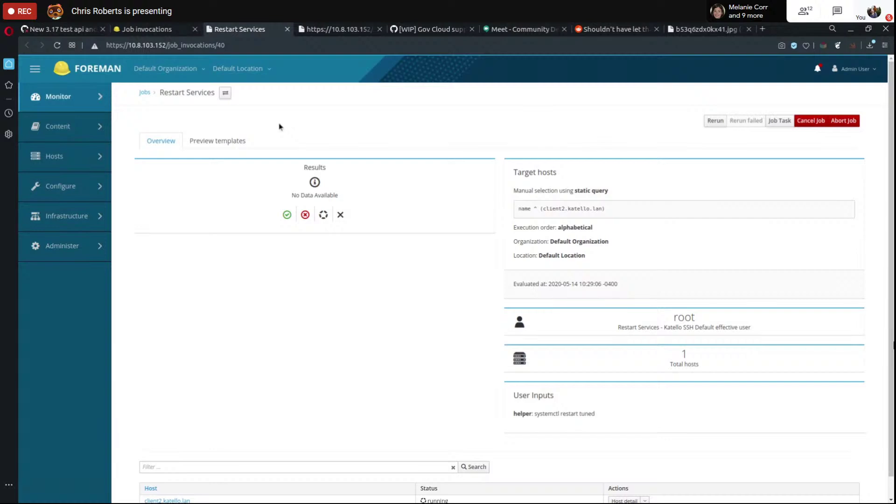
scroll(223, 379, down, 1)
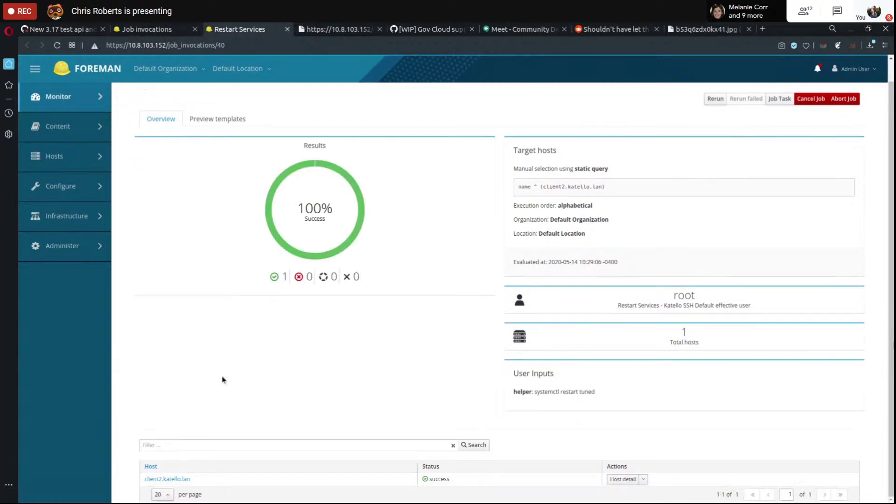
click(242, 120)
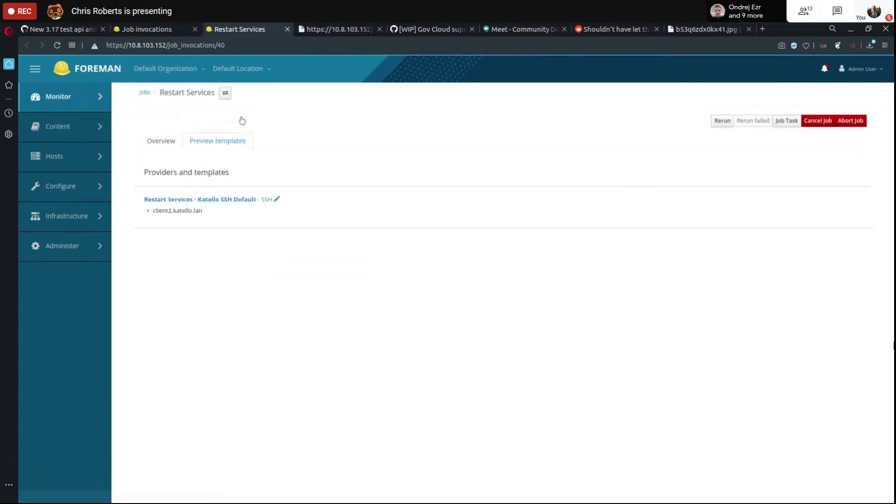
click(175, 212)
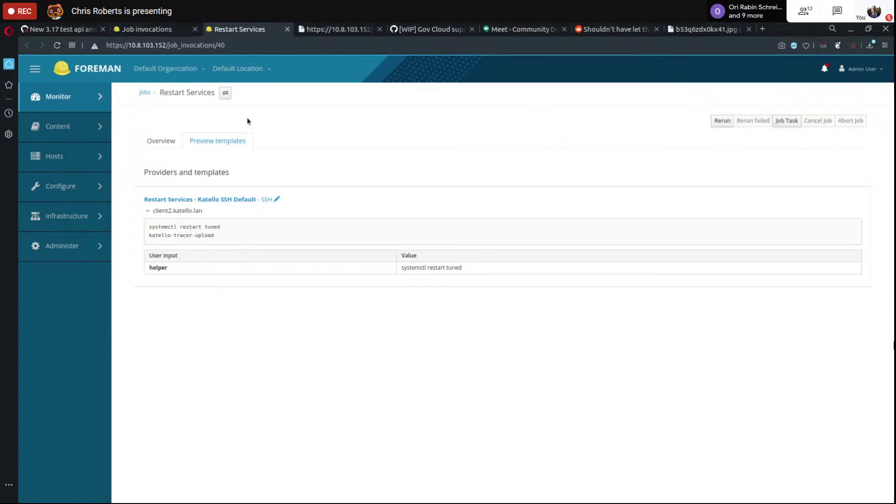
click(165, 26)
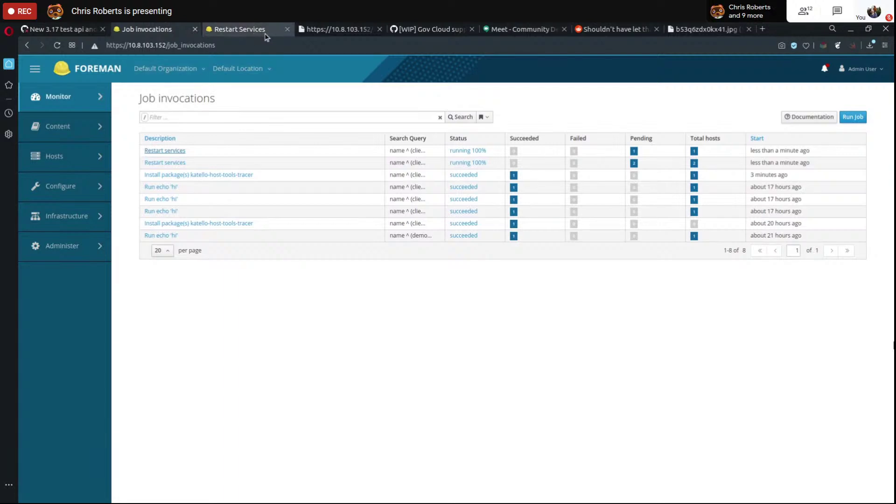
Step: Find traces_status 2, 'Reboot required', in client2's api/v2/hosts/3 data, then return to the job
click(319, 32)
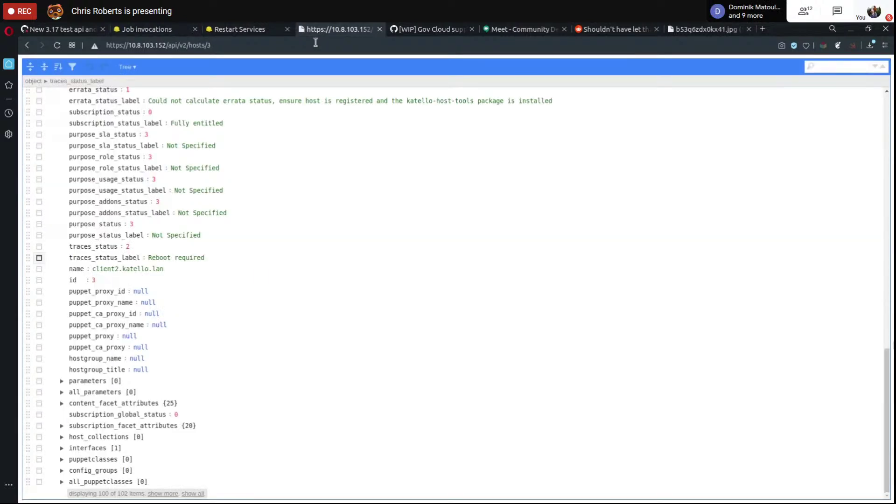
scroll(206, 233, up, 15)
scroll(174, 226, down, 3)
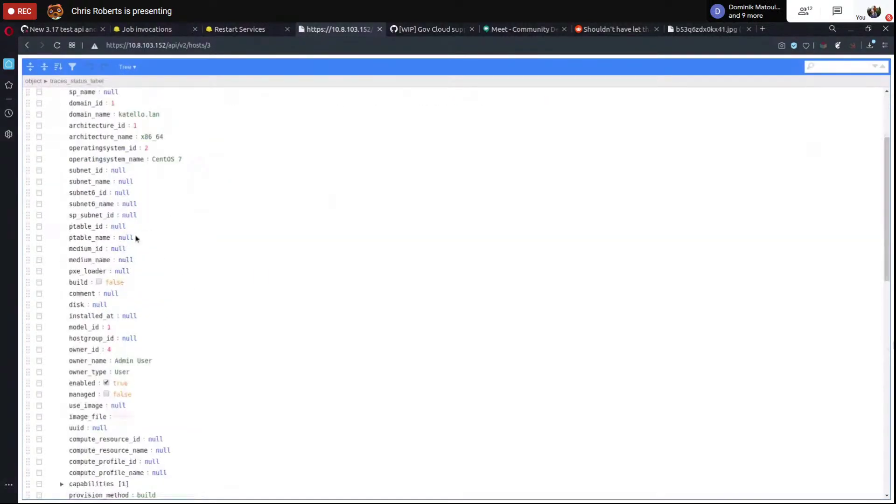
scroll(137, 238, down, 6)
scroll(140, 252, down, 4)
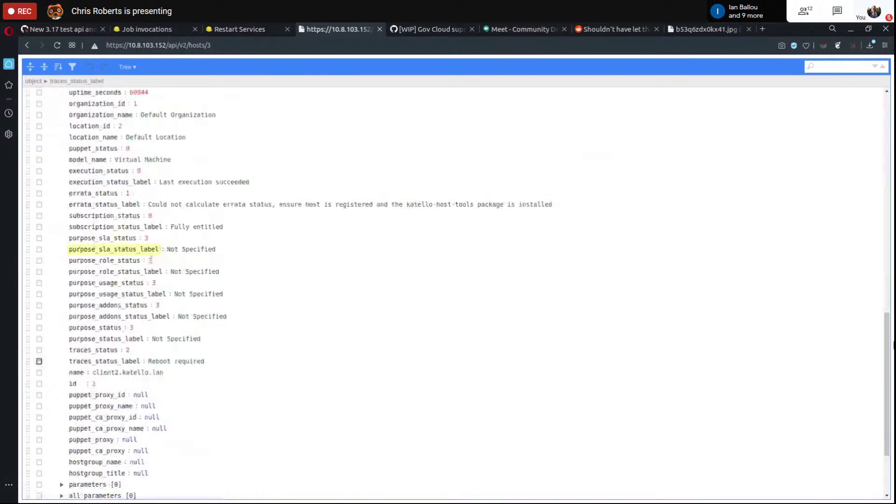
scroll(150, 260, down, 2)
click(147, 261)
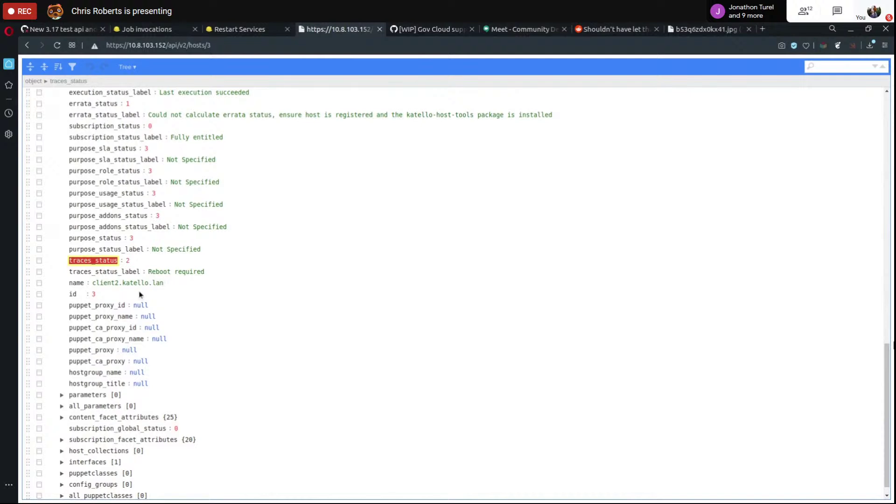
scroll(140, 289, up, 5)
scroll(136, 294, down, 4)
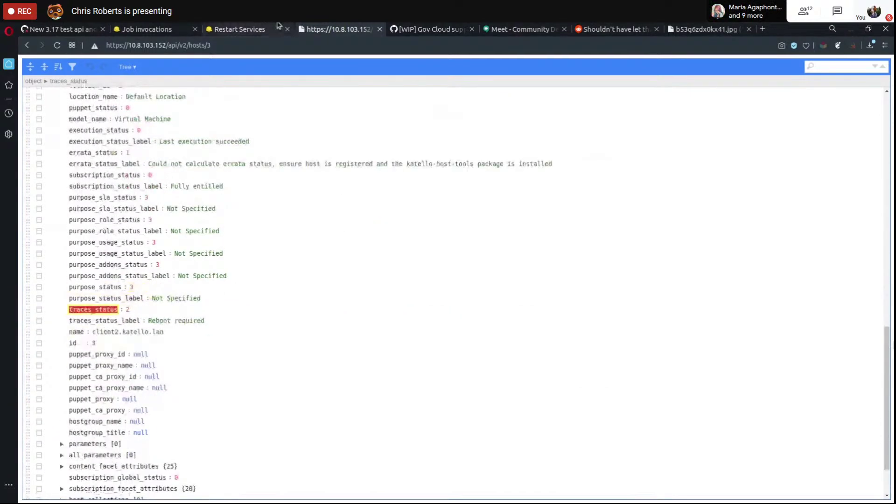
click(280, 30)
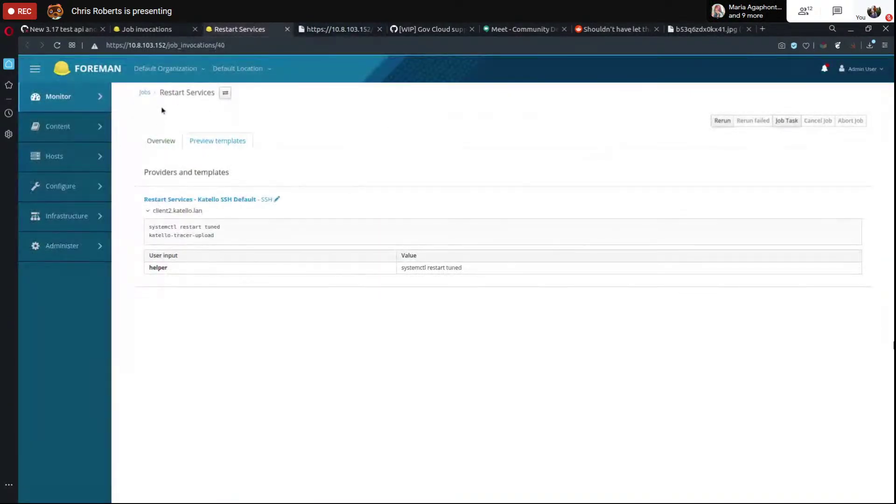
Step: Go back from the job details to the Job invocations list showing both Restart services jobs
click(144, 93)
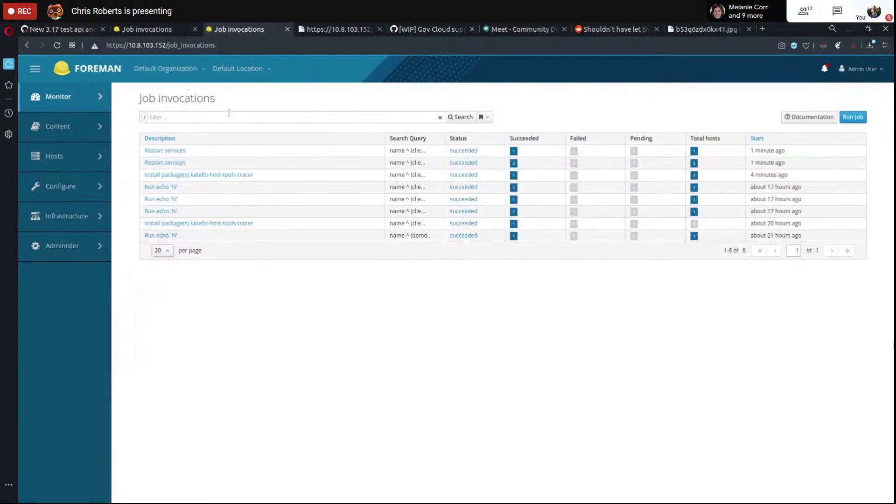
mouse_move(61, 171)
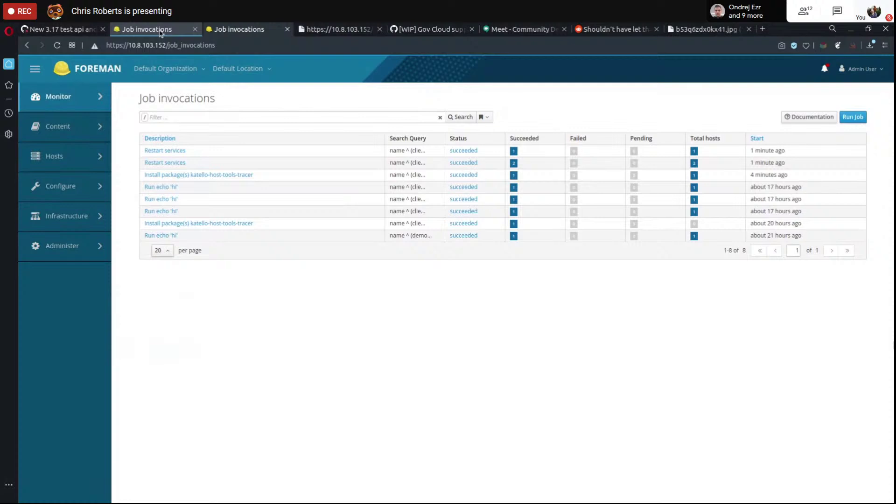
click(160, 32)
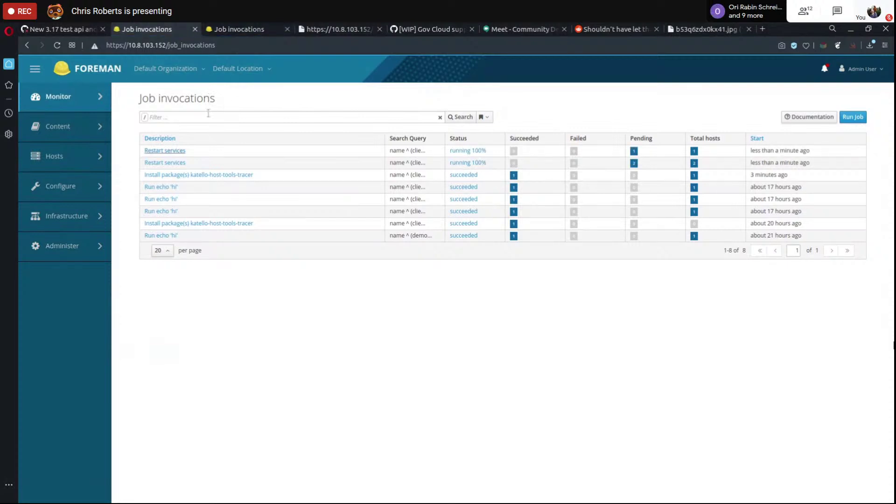
mouse_move(96, 156)
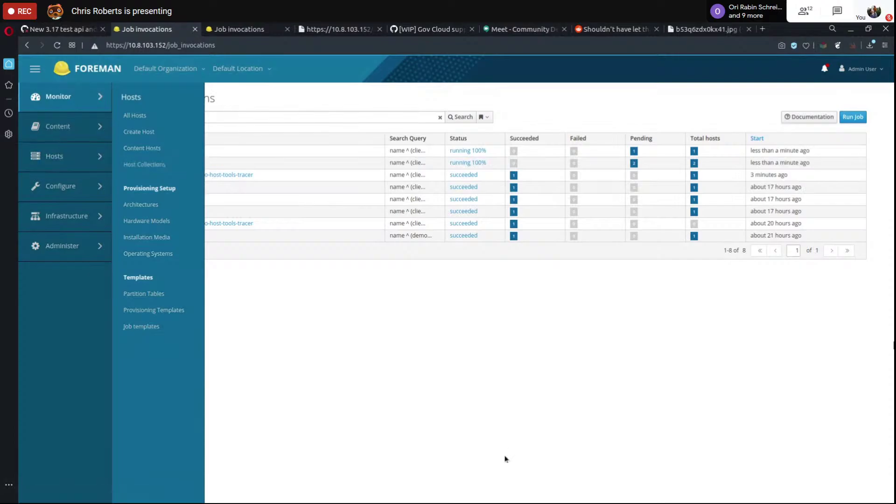
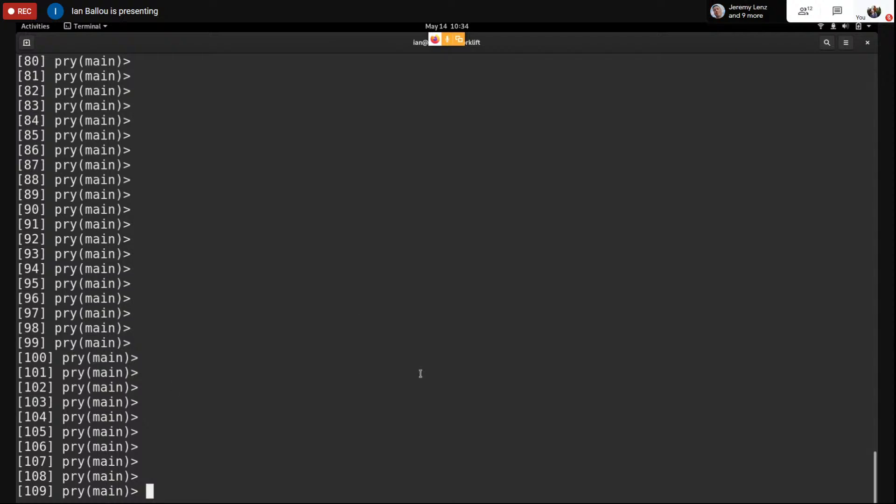
Step: Rerun the walrus dnf install on the rhel8 client, installing walrus-0.71-1 with shark, stork and whale
key(F12)
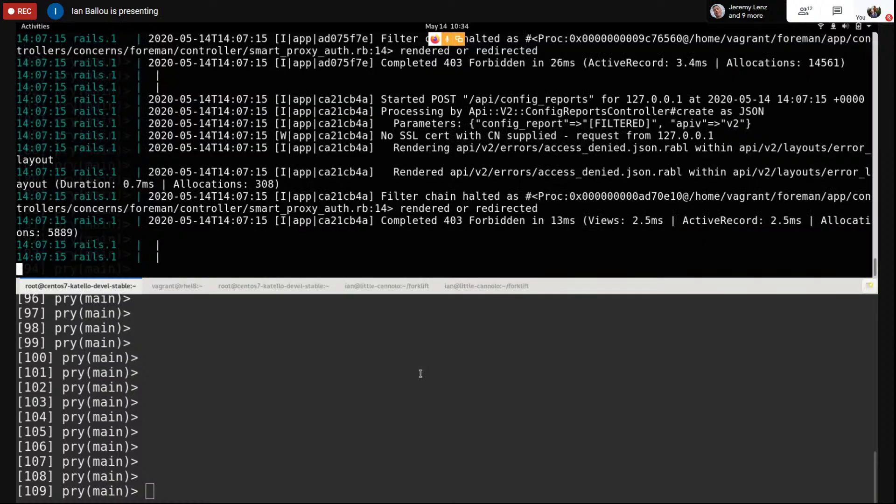
key(ctrl+Page_Up)
key(Return)
key(Return)
key(Return)
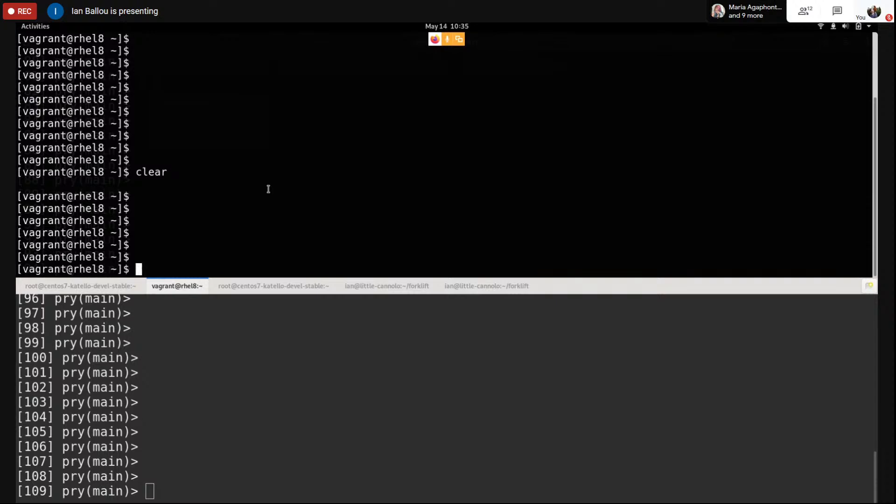
key(Up)
key(Up)
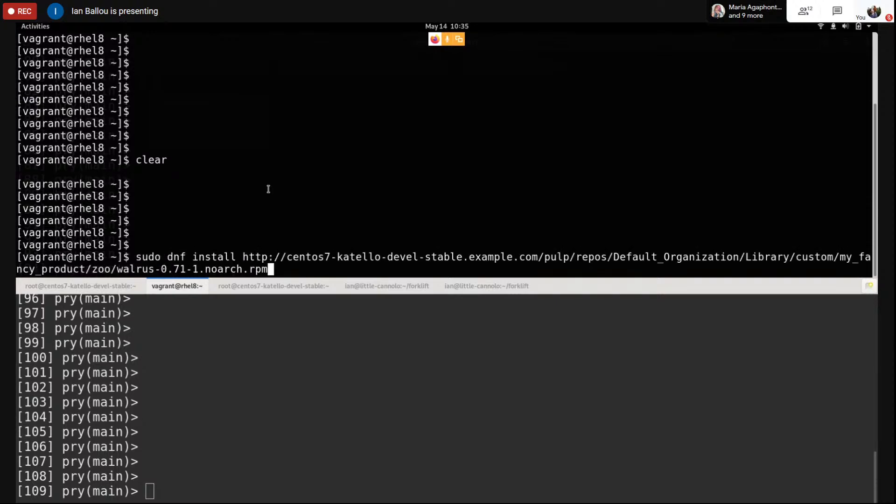
key(Return)
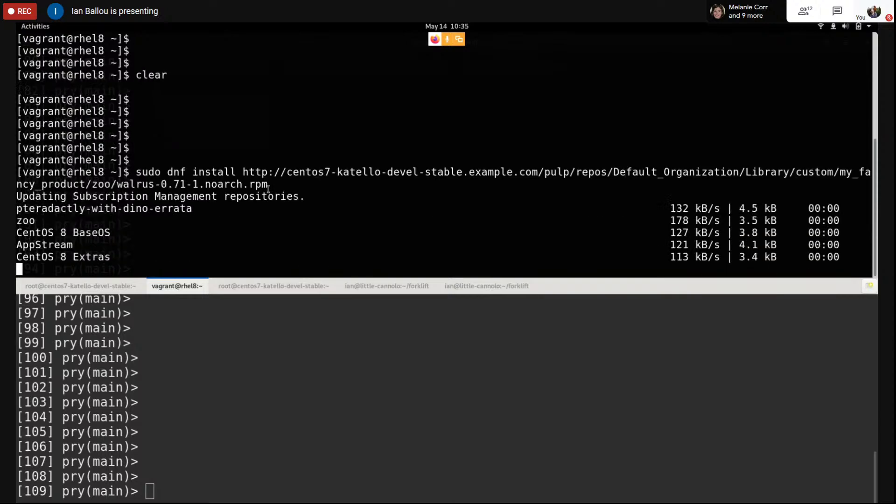
text(y)
key(Return)
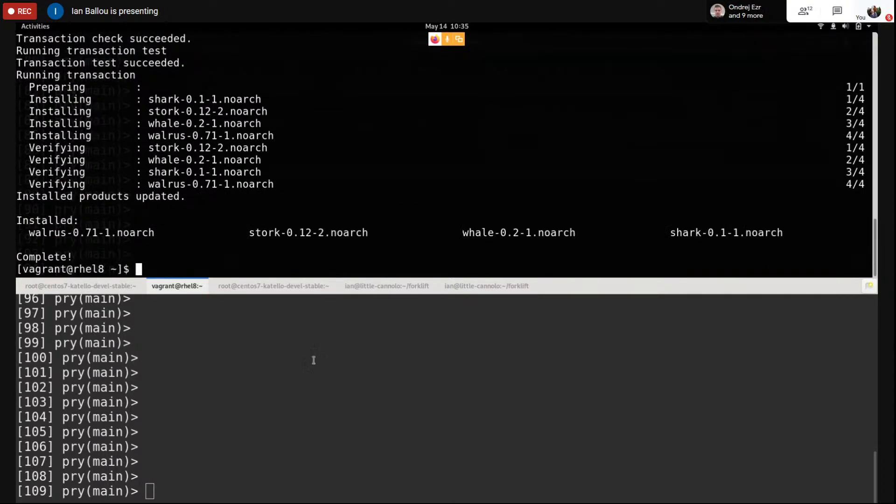
click(339, 382)
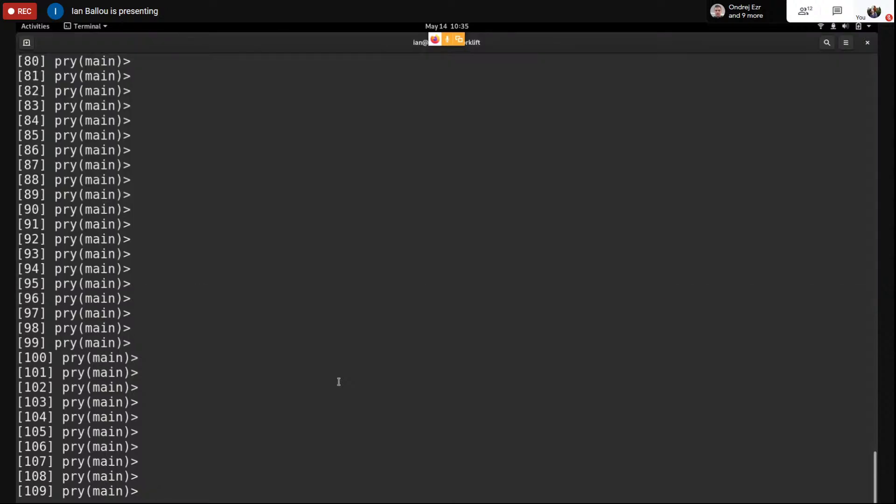
Step: Run the ApplicableContentHelper Rpm applicable_differences query for the first host, returning [[52], []]
text(::Katello::Applicability::ApplicableContentHelper.new(::Host.first.content_facet, ::Katello::Erratum, bound_repos).applicable_differences)
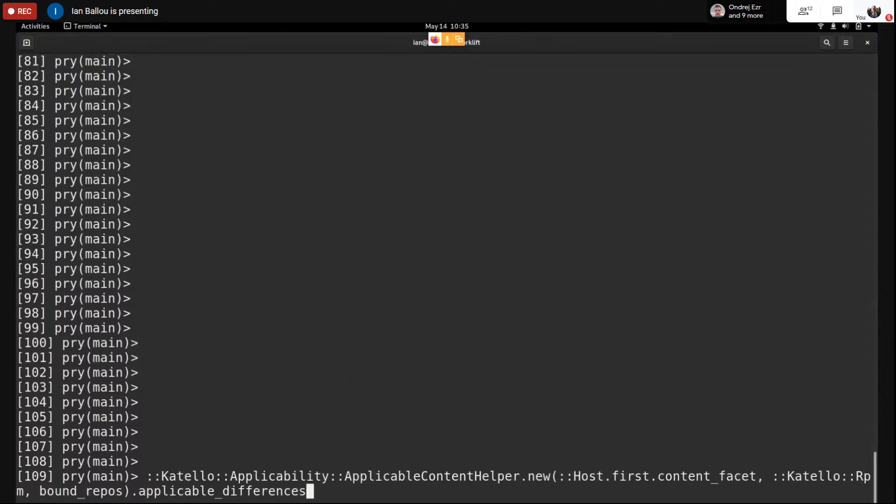
key(ctrl+u)
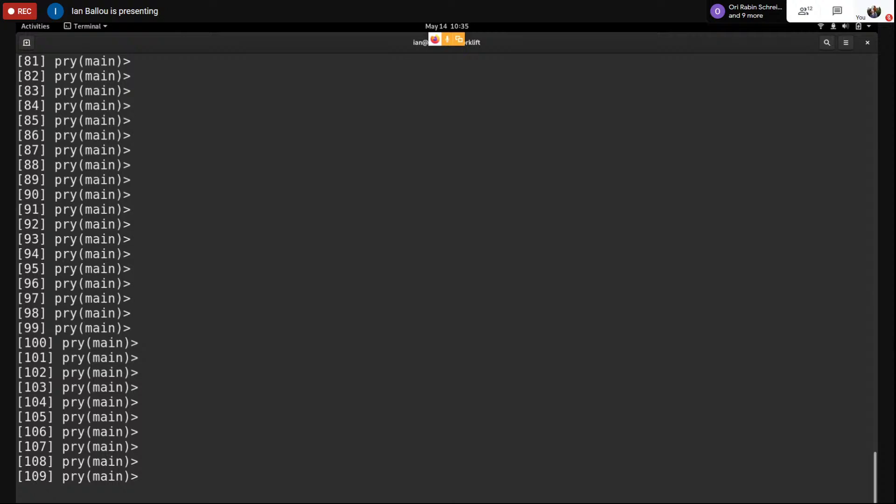
text(::Katello::Applicability::ApplicableContentHelper.new(::Host.first.content_facet, ::Katello::Rpm, bound_repos).applicable_differences)
key(Up)
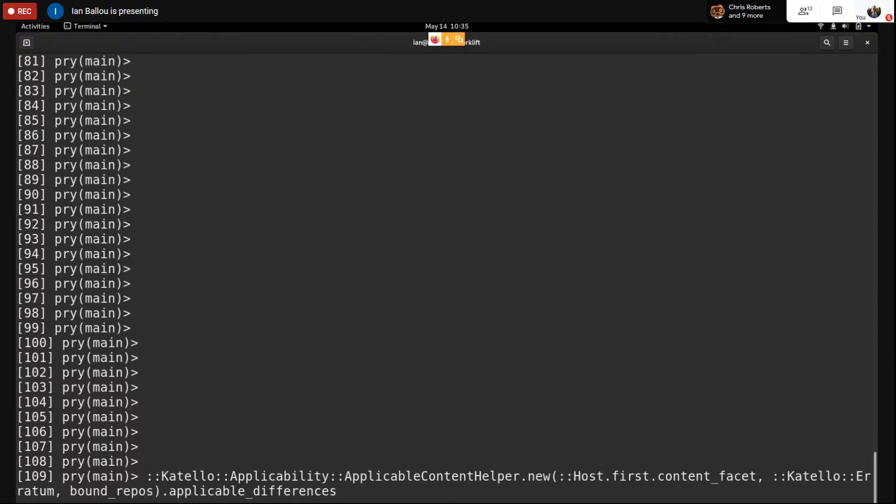
key(Down)
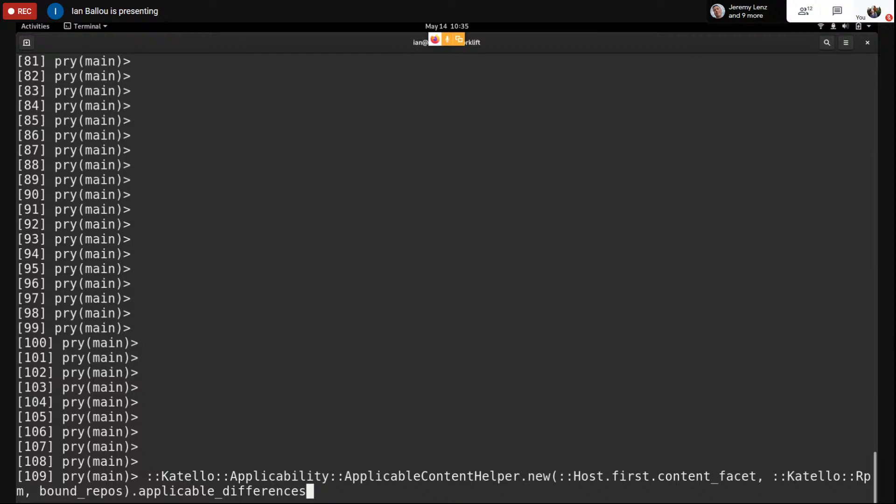
key(Return)
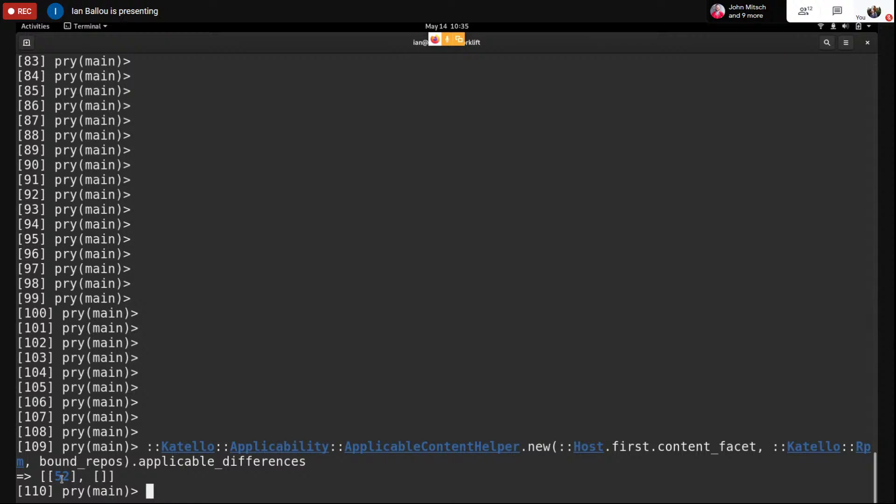
Step: Point out package id 52 and the empty list, then recall the Rpm.find(52) lookup from history
drag(55, 477, 73, 477)
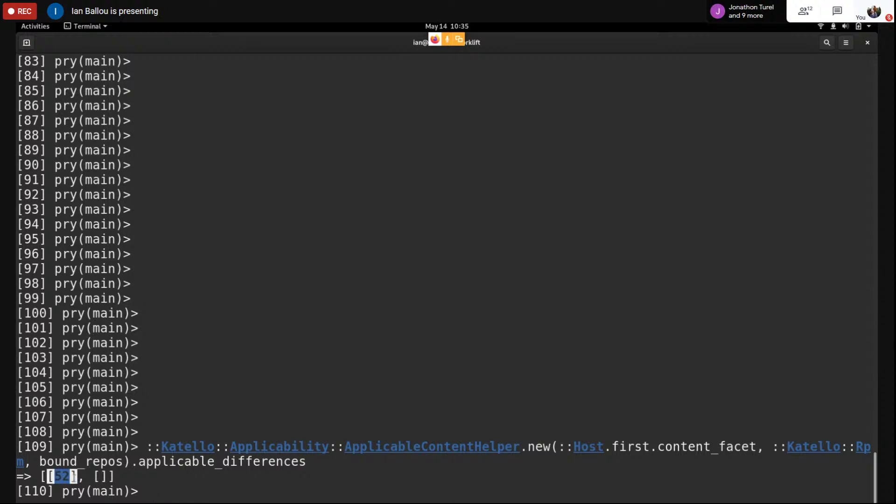
click(57, 477)
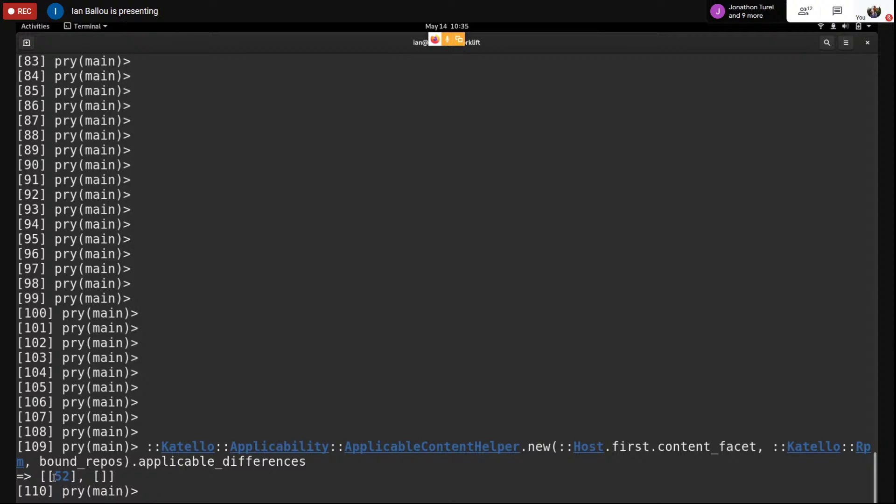
drag(93, 476, 103, 476)
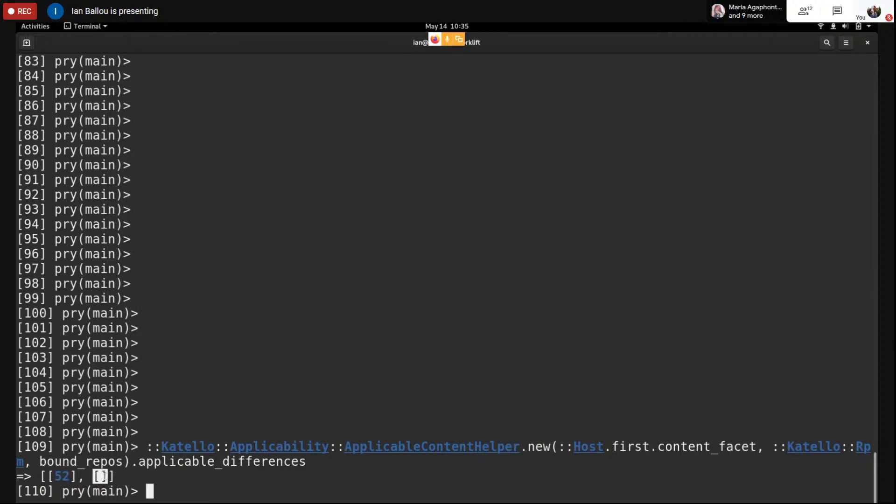
click(137, 467)
key(ctrl+r)
text(52)
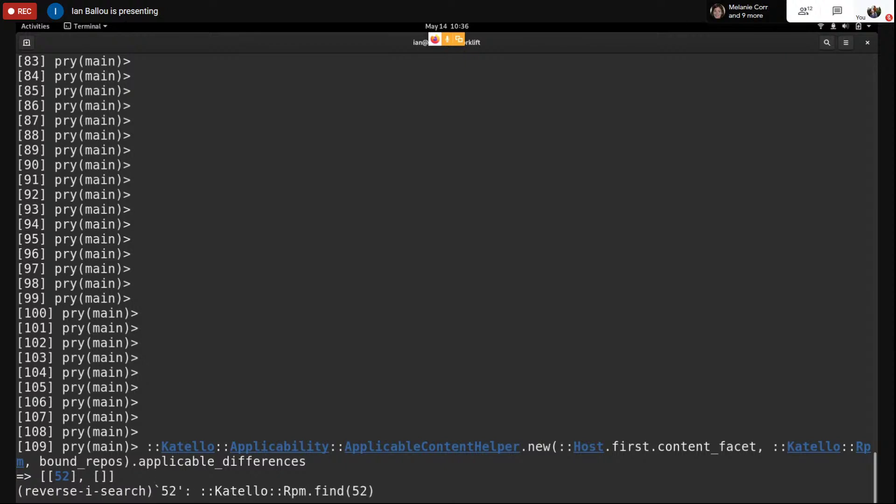
Step: Show package 52 is walrus 5.21, recalculate applicability, and confirm Rpm applicable differences are now empty
key(Return)
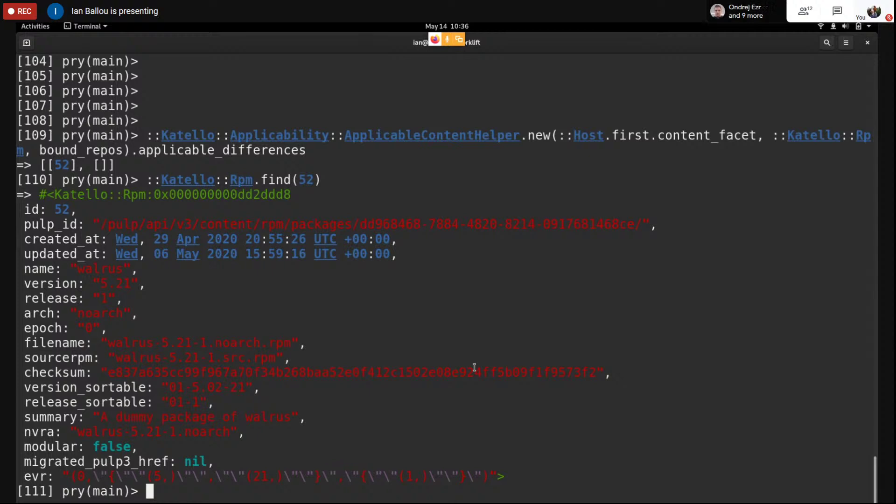
key(Return)
key(Return)
key(Return)
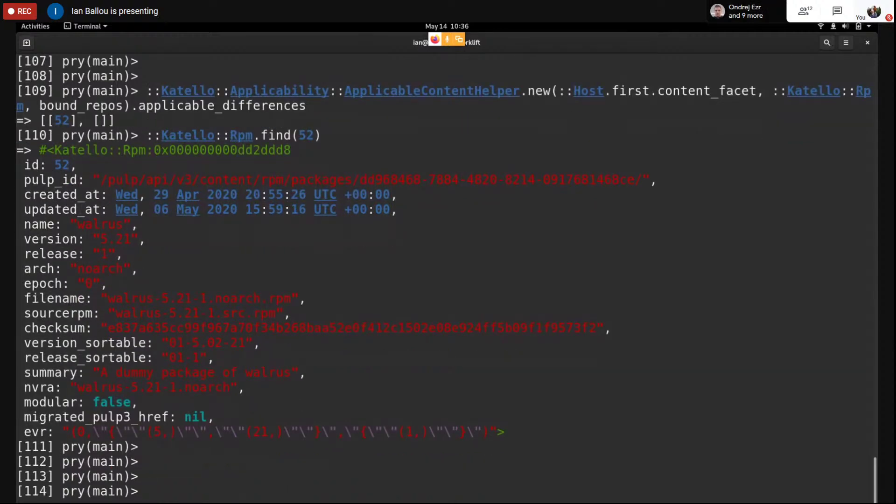
key(ctrl+r)
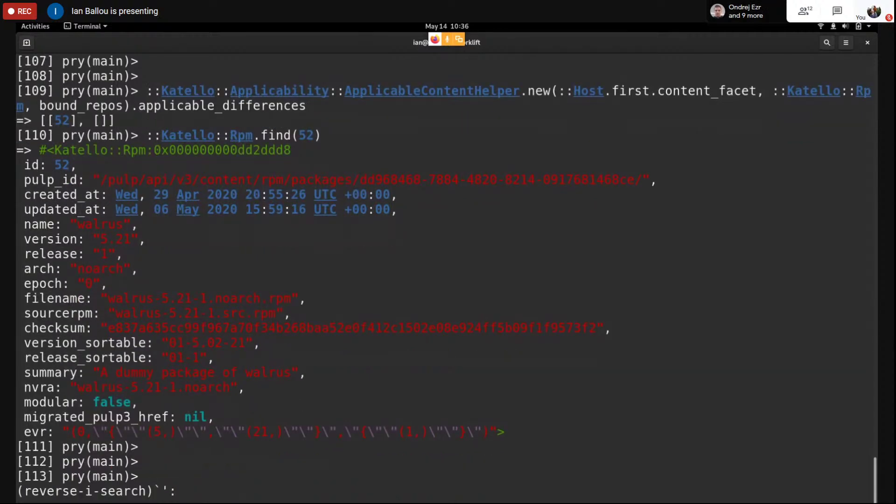
text(calc)
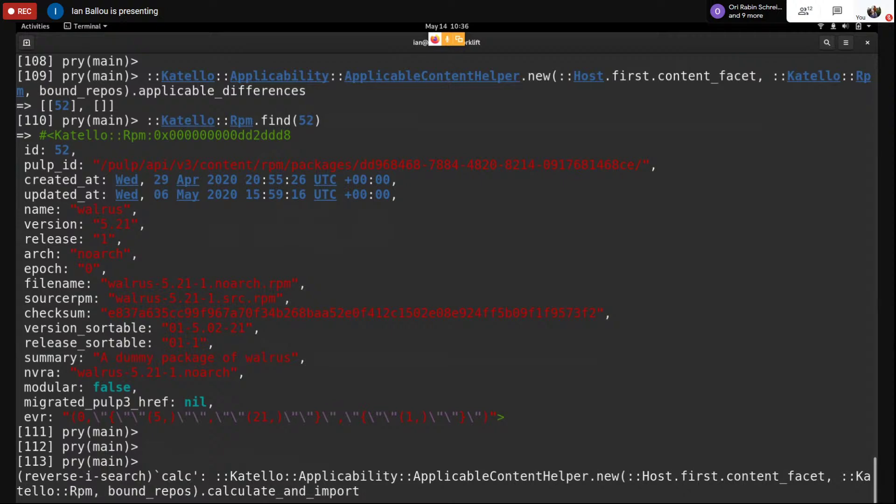
key(Return)
key(Return)
key(Return)
key(Up)
key(Up)
key(Up)
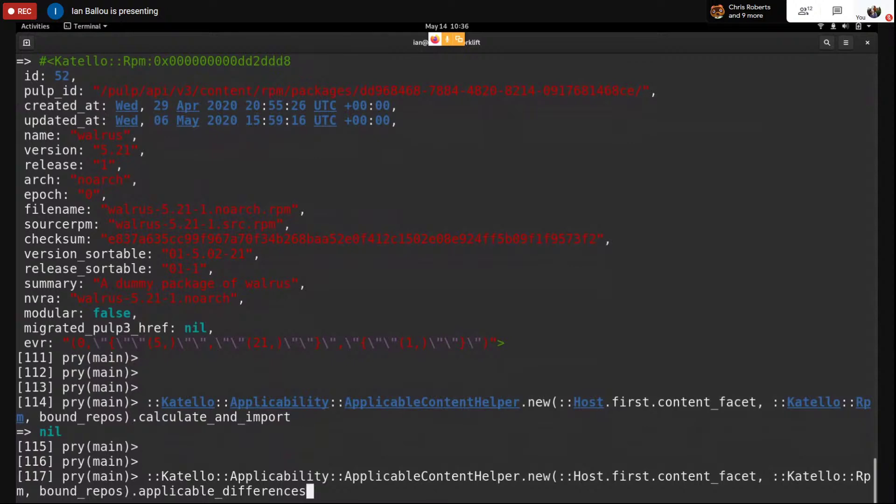
key(Return)
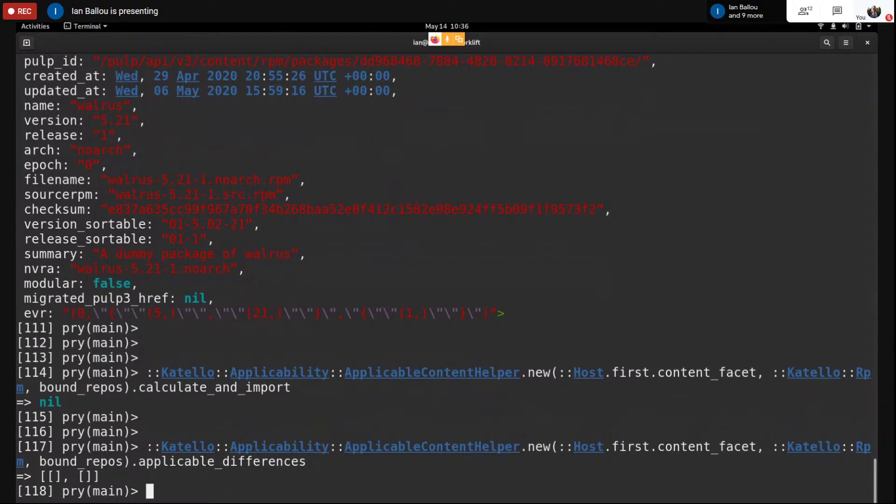
Step: Rerun the Erratum applicable_differences query ([[11], []]) and look up erratum 11, Sea_Erratum
key(ctrl+r)
text(a)
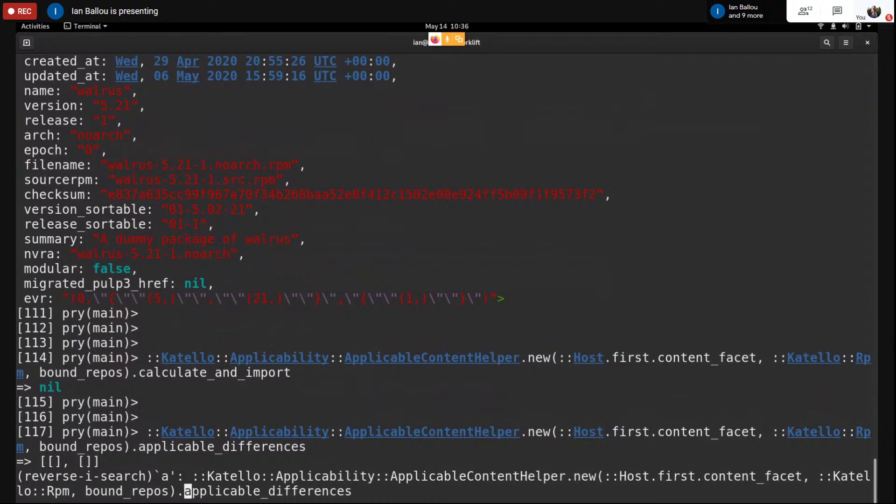
key(BackSpace)
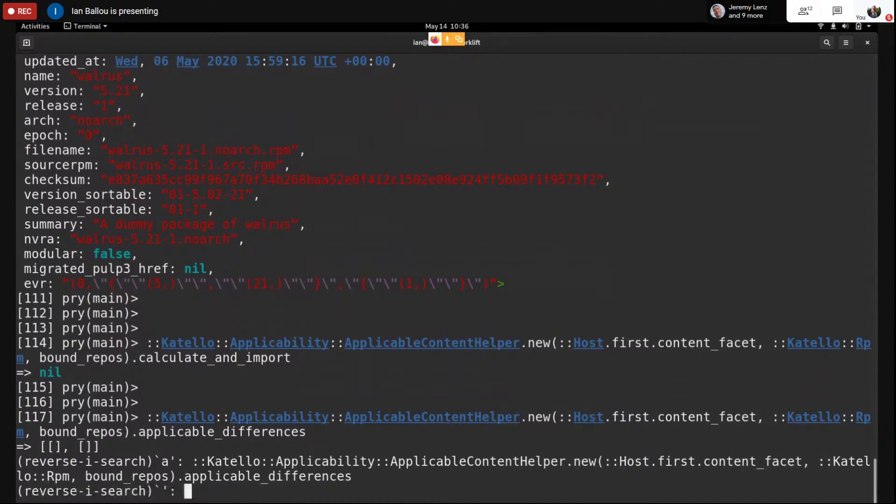
text(applicable_differences)
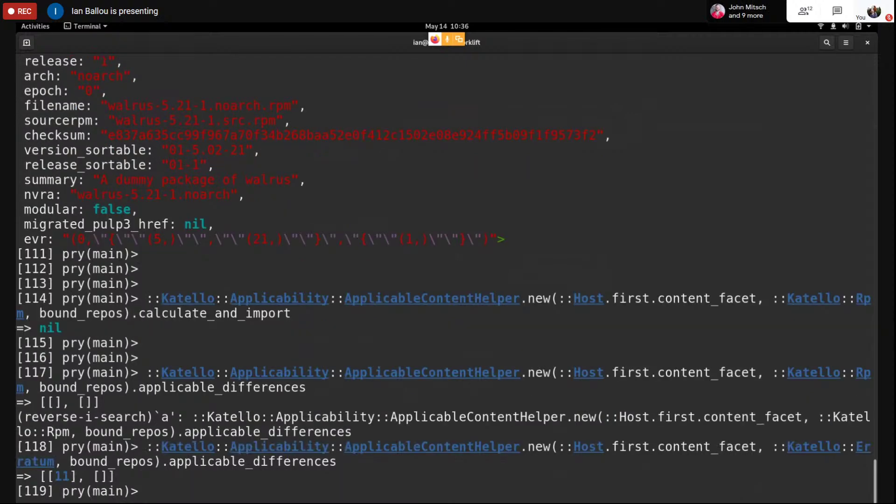
key(Return)
key(Return)
key(Return)
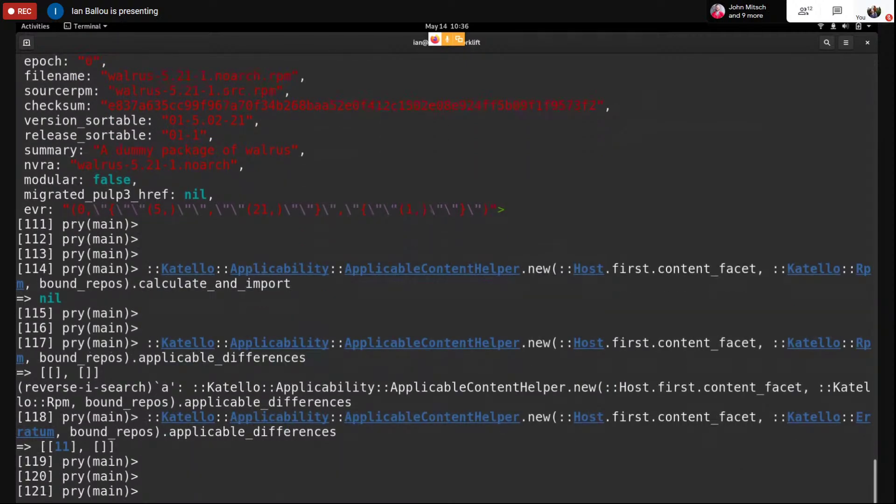
text(::Katello::Erratum.find(11))
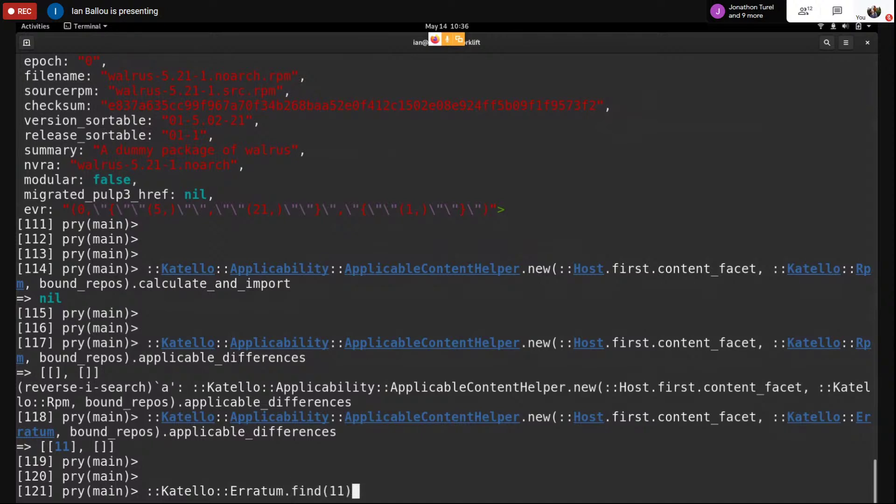
key(Return)
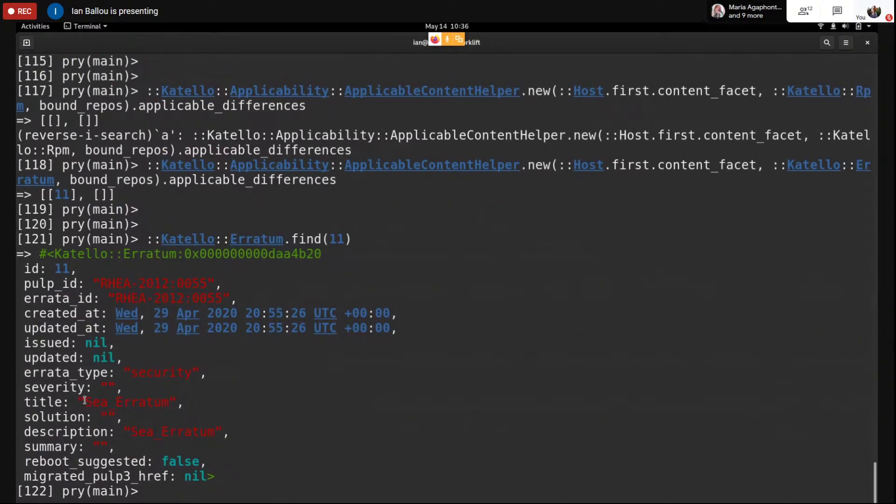
Step: Point out the Sea_Erratum title, then rerun the Erratum calculate_and_import, which returns nil
drag(82, 402, 169, 403)
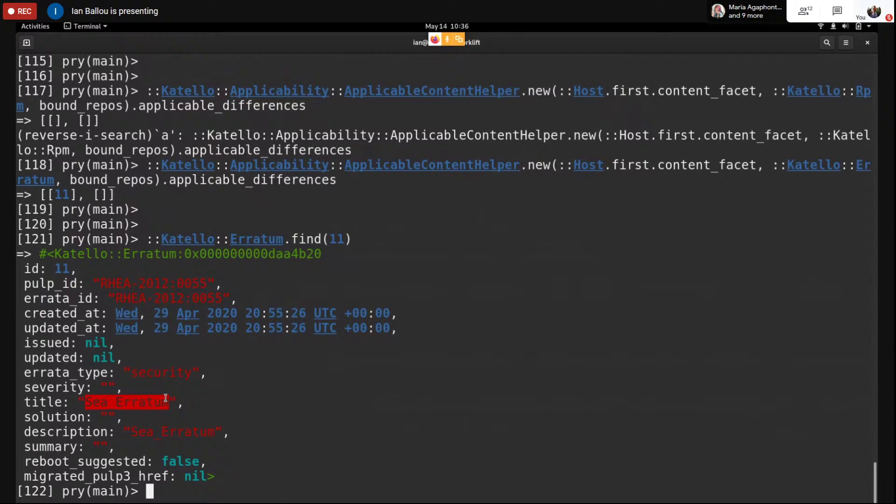
click(249, 403)
key(Return)
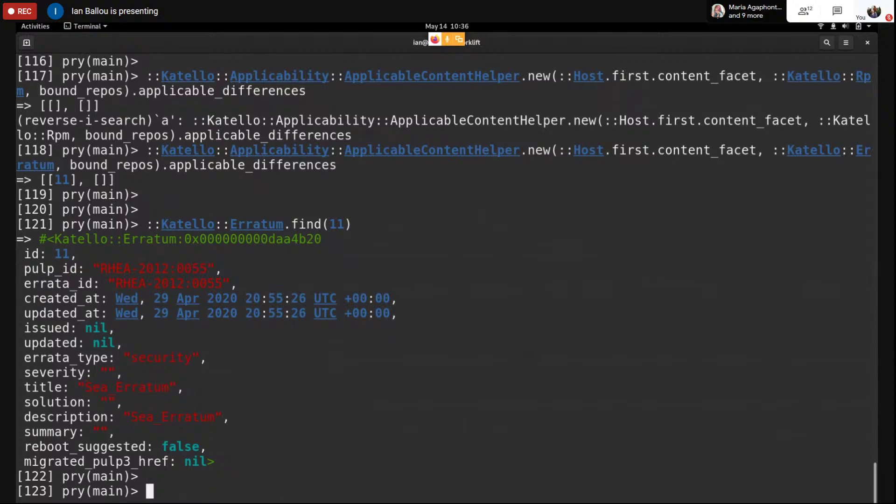
key(ctrl+r)
text(calcu)
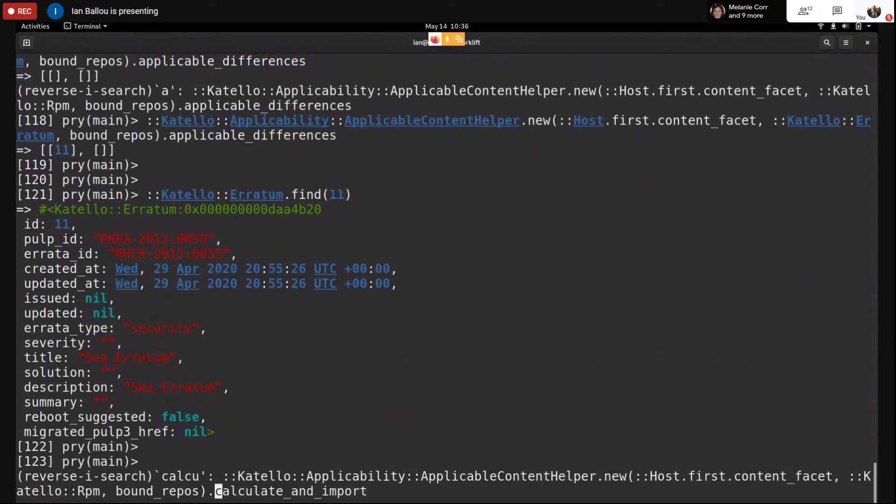
key(ctrl+r)
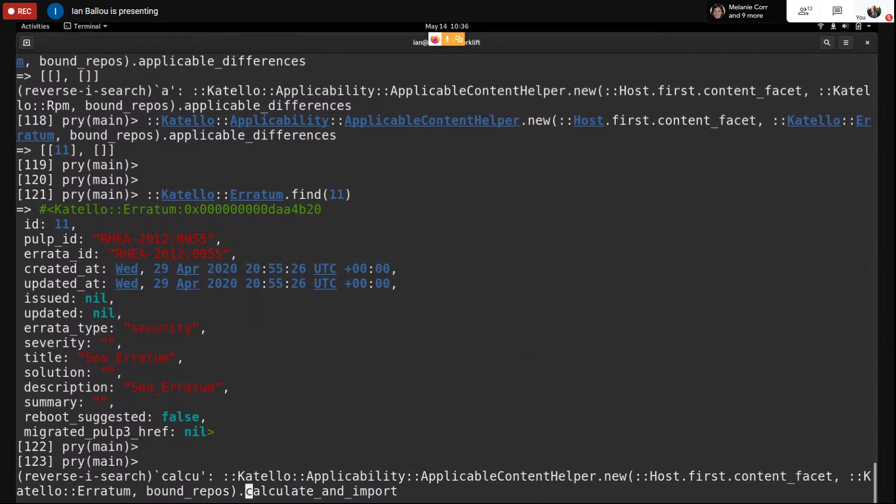
key(Return)
Step: Rerun the Erratum applicable_differences check, which now returns [[], []]
key(ctrl+r)
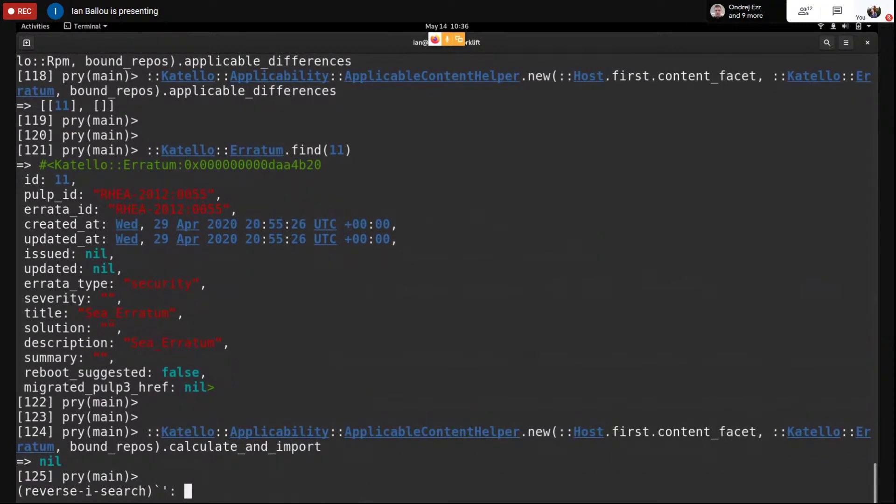
text(appli)
key(Return)
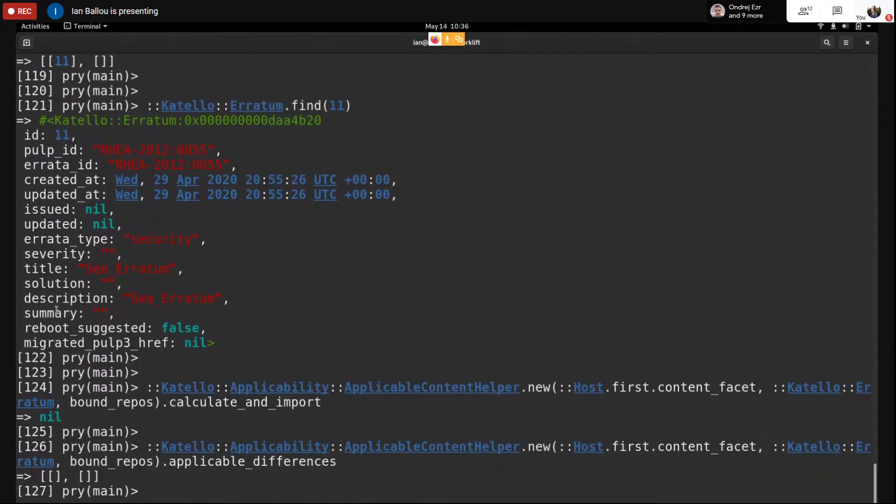
key(Return)
key(Return)
key(Return)
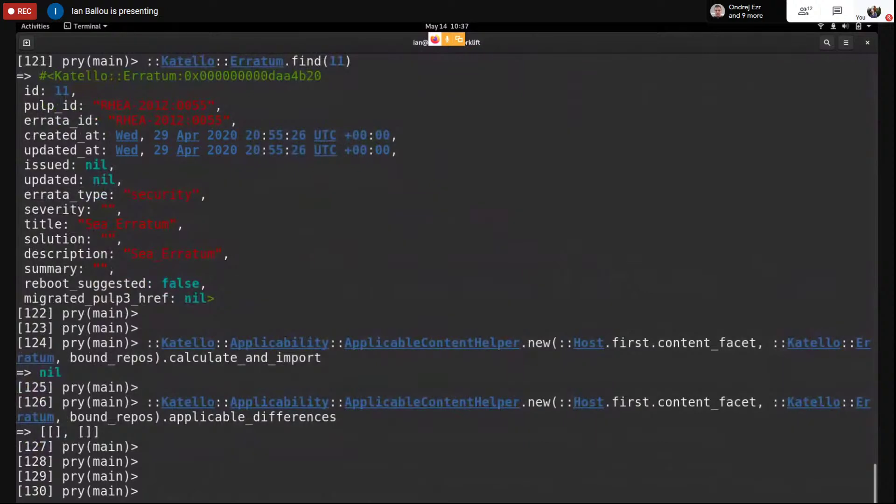
text(::K)
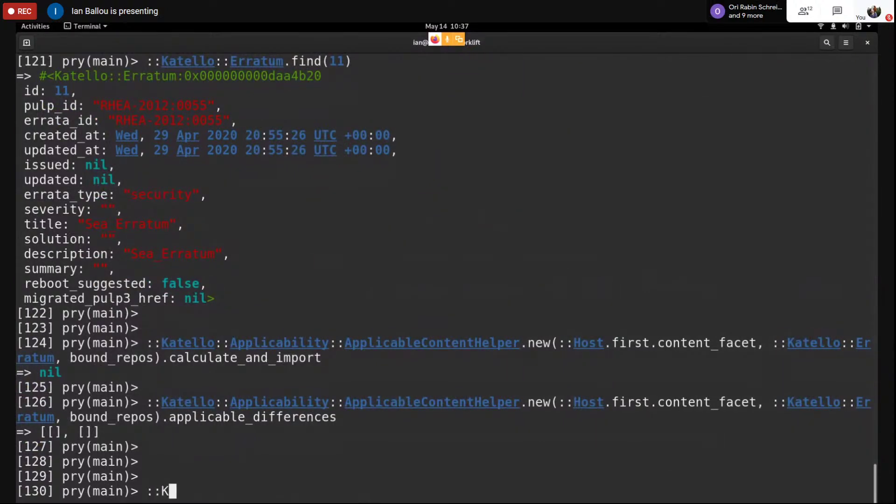
text(atello::)
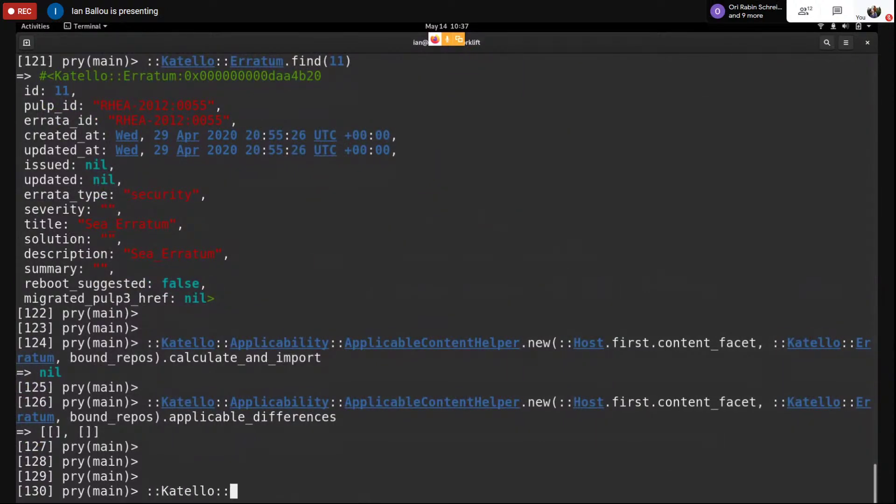
text(Host)
key(BackSpace)
key(BackSpace)
key(BackSpace)
key(BackSpace)
key(BackSpace)
key(BackSpace)
key(BackSpace)
key(BackSpace)
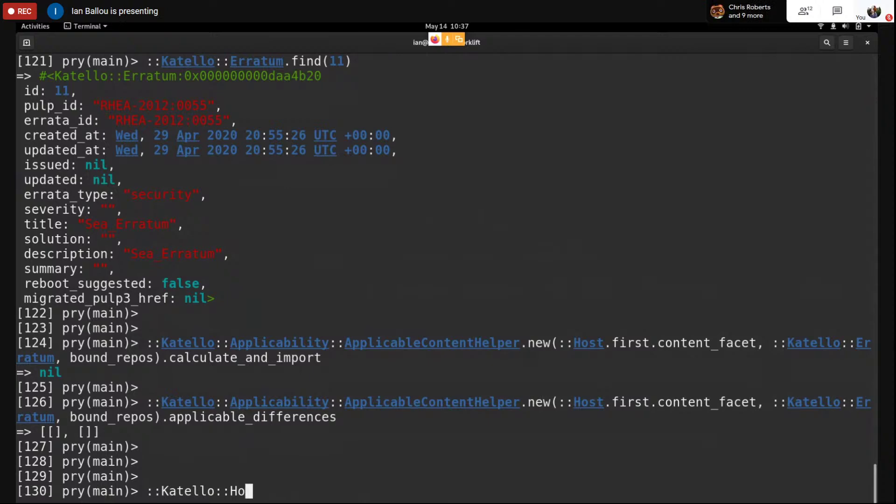
key(BackSpace)
key(BackSpace)
key(BackSpace)
key(BackSpace)
key(BackSpace)
Step: Print ::Host.first, then page through its applicable RPMs list
text(Host.first)
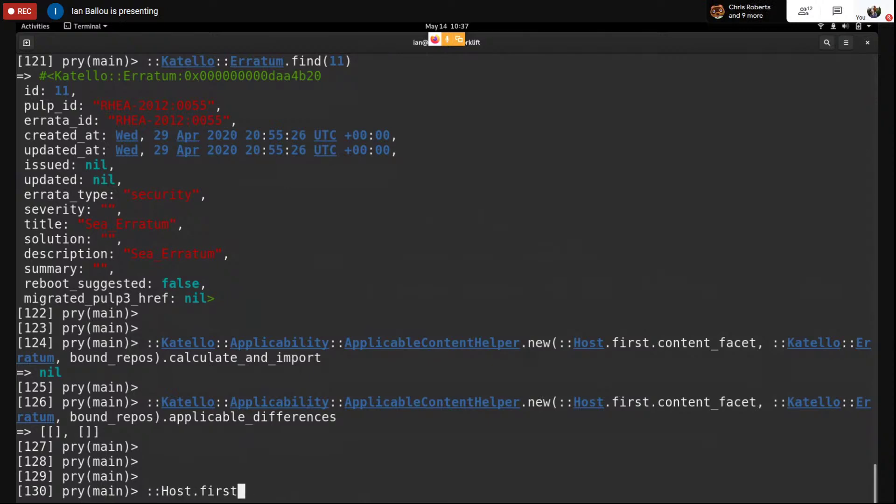
key(Return)
key(q)
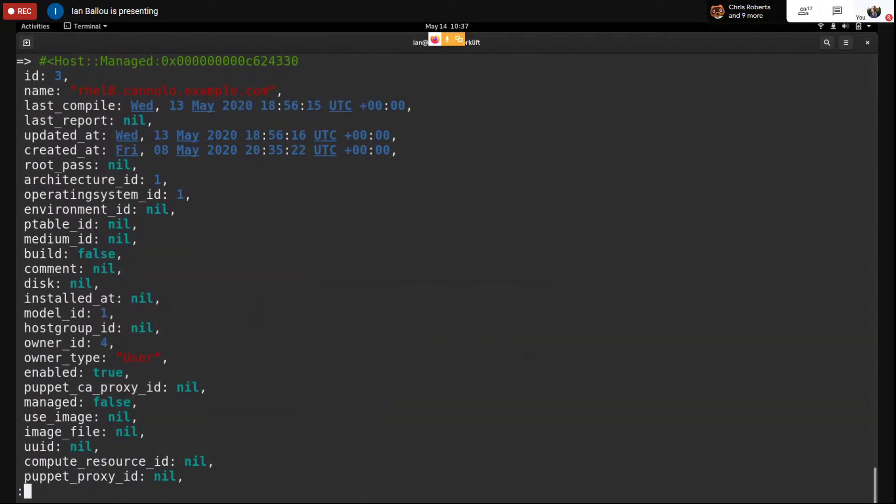
key(Up)
text(.)
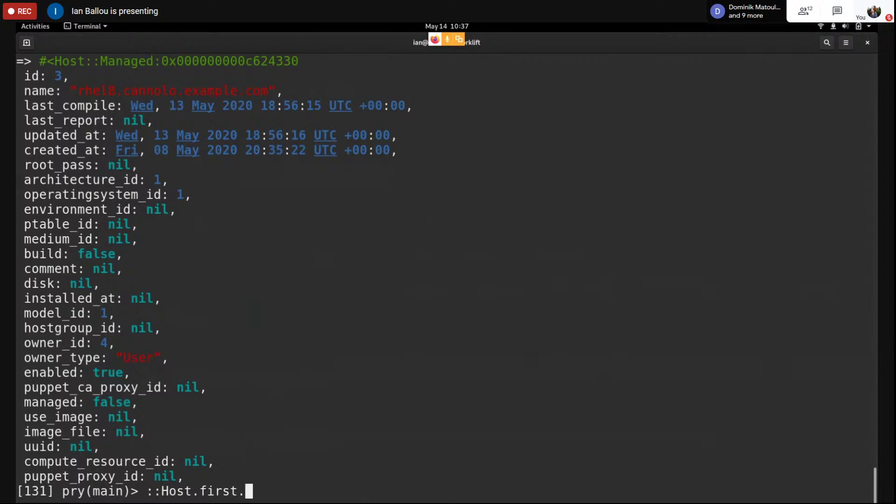
text(applicable_rpms)
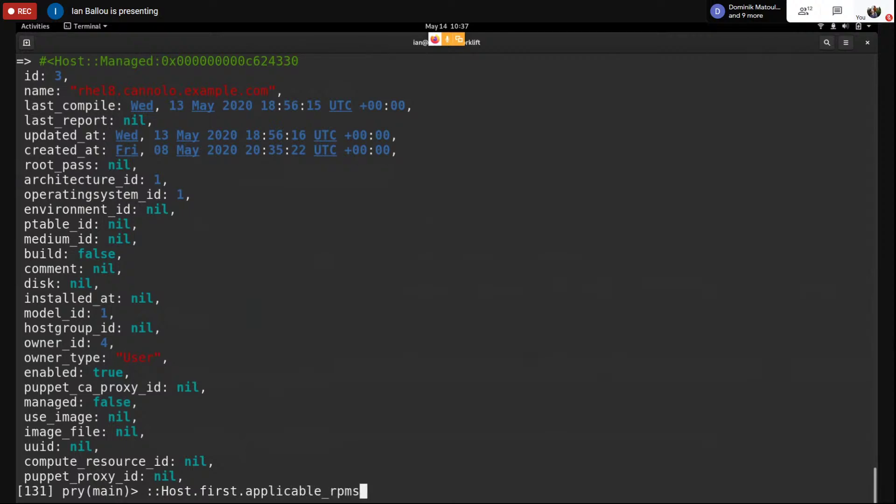
key(Return)
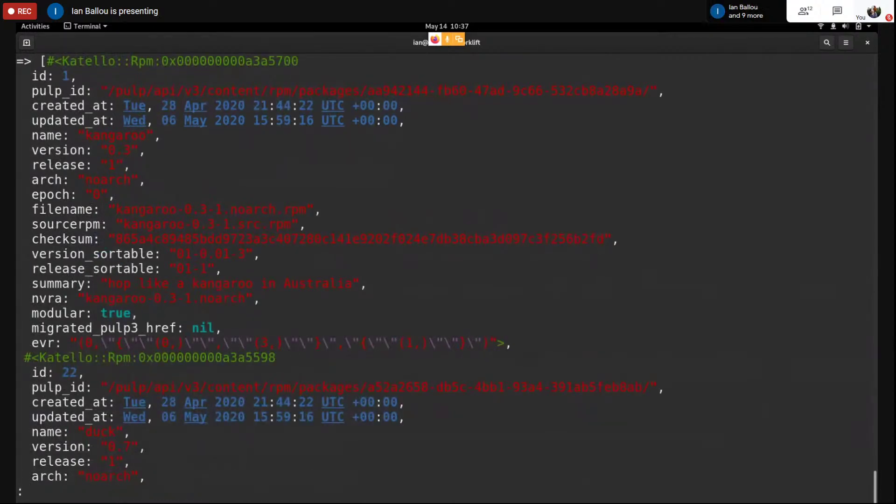
key(Down)
key(Down)
key(Down)
key(Down)
key(Down)
key(Down)
key(Down)
key(Down)
key(Down)
key(Down)
key(Down)
key(Down)
key(Down)
key(Down)
key(Down)
key(Down)
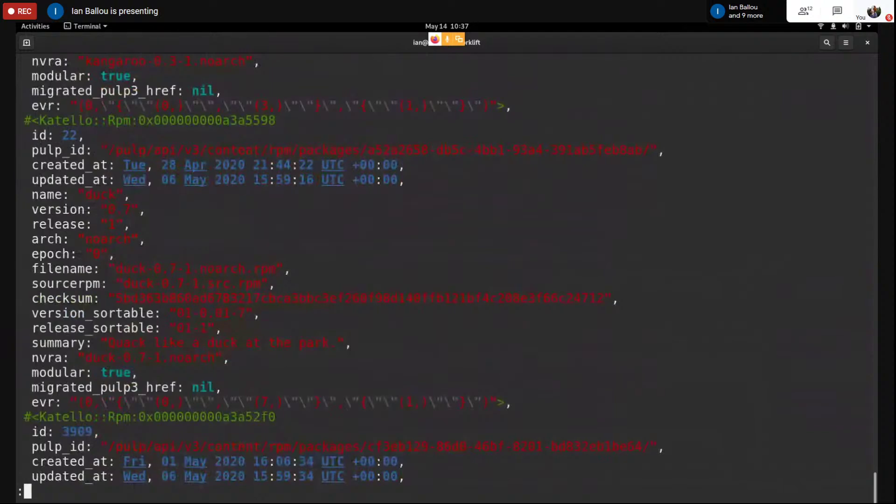
key(Down)
key(Down)
key(Down)
key(Down)
key(Down)
key(Down)
key(Down)
key(Down)
key(Down)
key(Down)
key(Down)
key(Down)
key(Down)
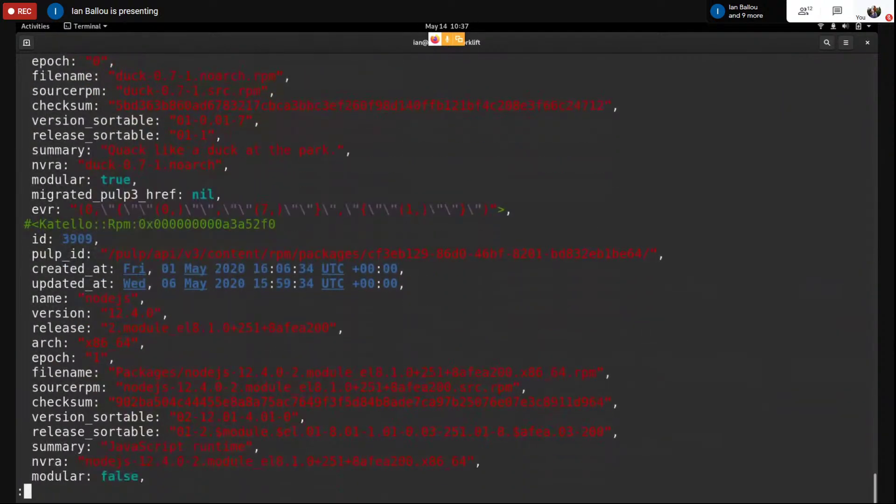
key(Down)
key(Down)
key(Down)
key(Down)
key(Down)
key(Down)
key(Down)
key(Down)
key(Down)
key(Down)
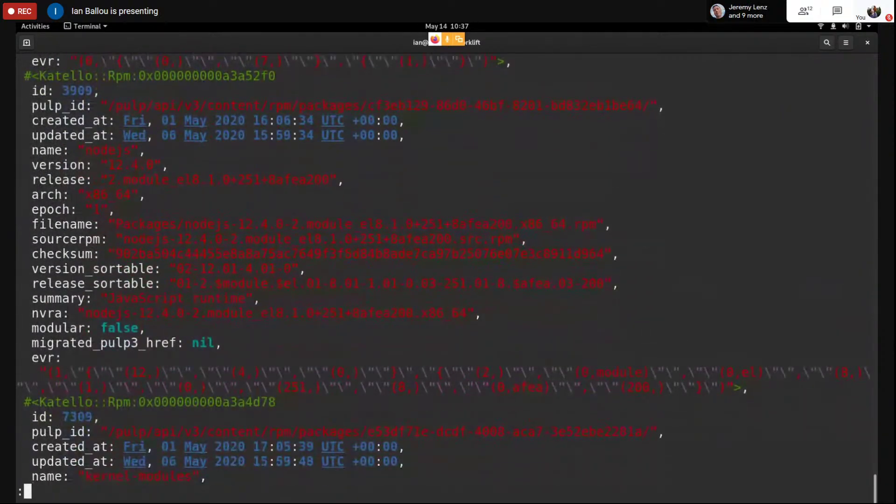
key(Down)
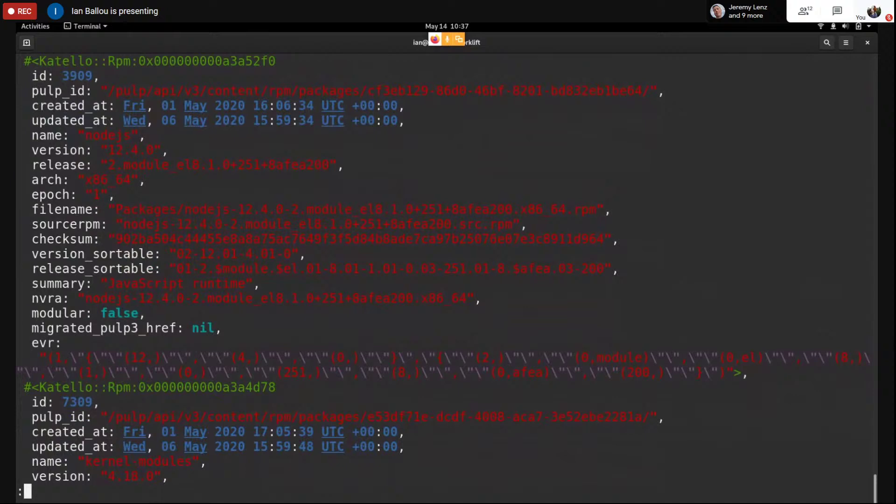
key(q)
Step: List the first host's applicable errata: Duck_Kangaroo_Erratum and Sea_Erratum
key(Up)
key(BackSpace)
key(BackSpace)
key(BackSpace)
key(BackSpace)
key(BackSpace)
key(BackSpace)
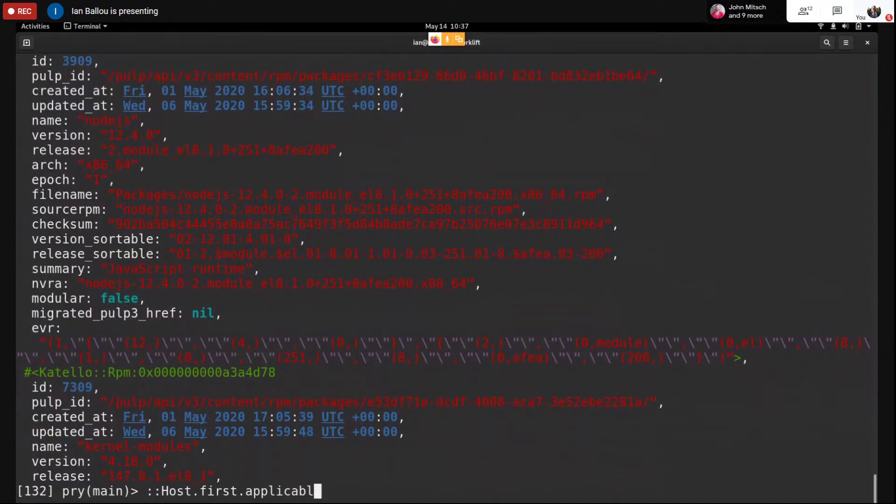
key(BackSpace)
text(ble_errata)
key(Return)
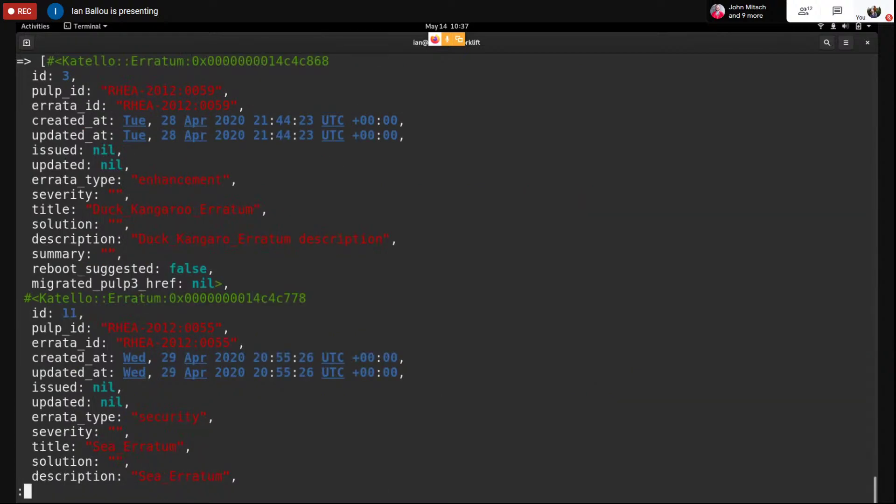
key(space)
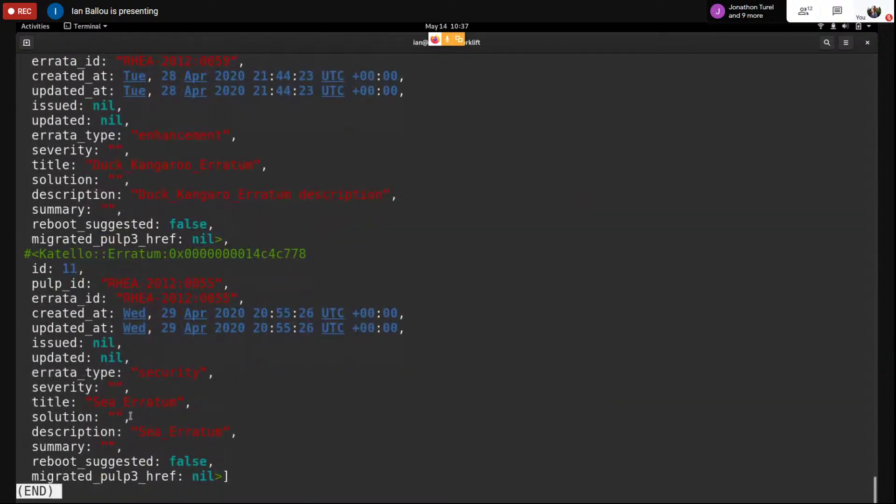
drag(94, 404, 185, 404)
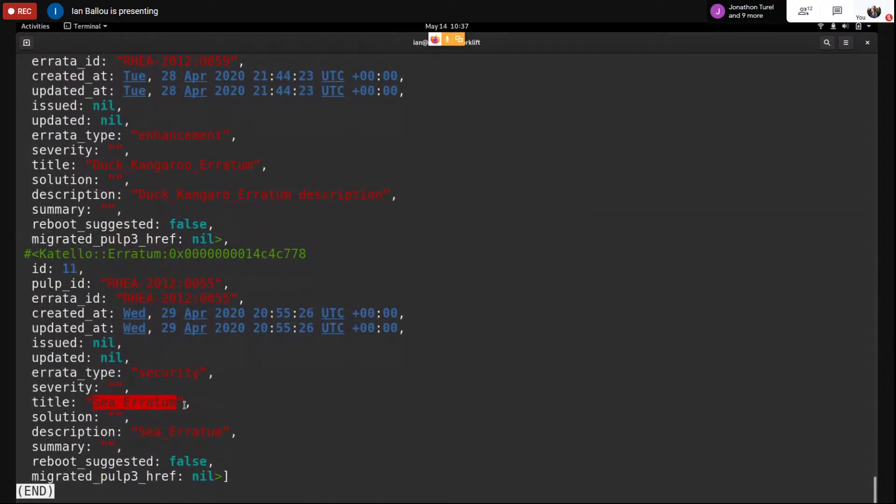
click(283, 398)
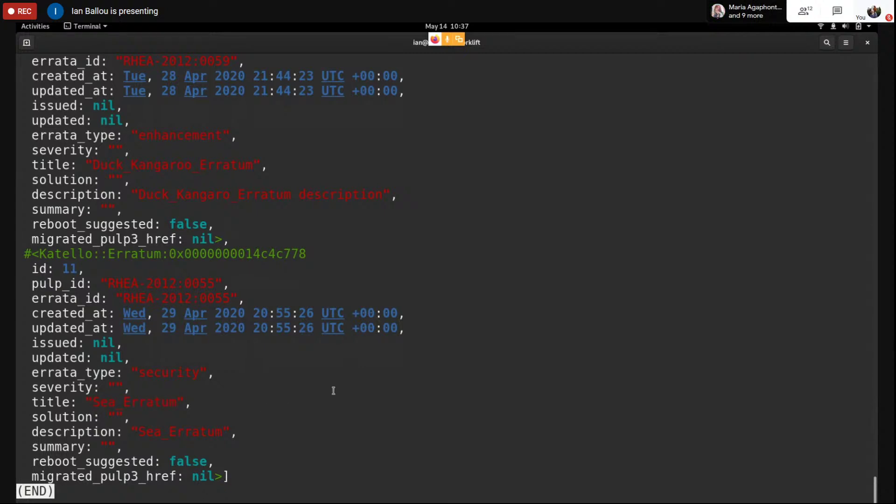
key(q)
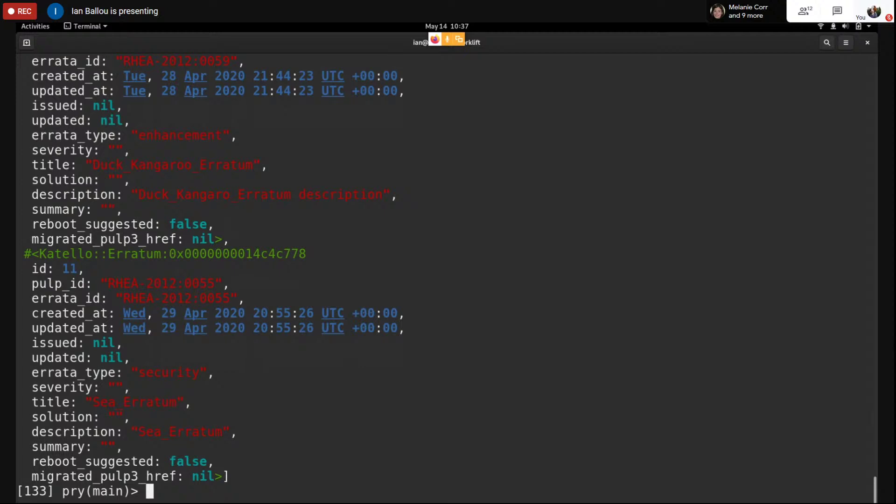
key(Return)
key(Return)
key(Return)
key(Return)
key(Return)
key(Return)
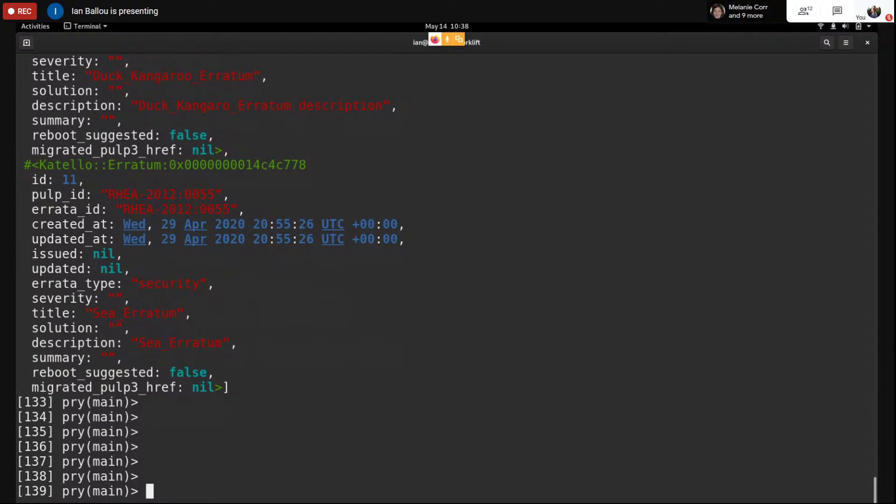
Step: Bring the Firefox Google Meet window to the front
key(alt+Tab)
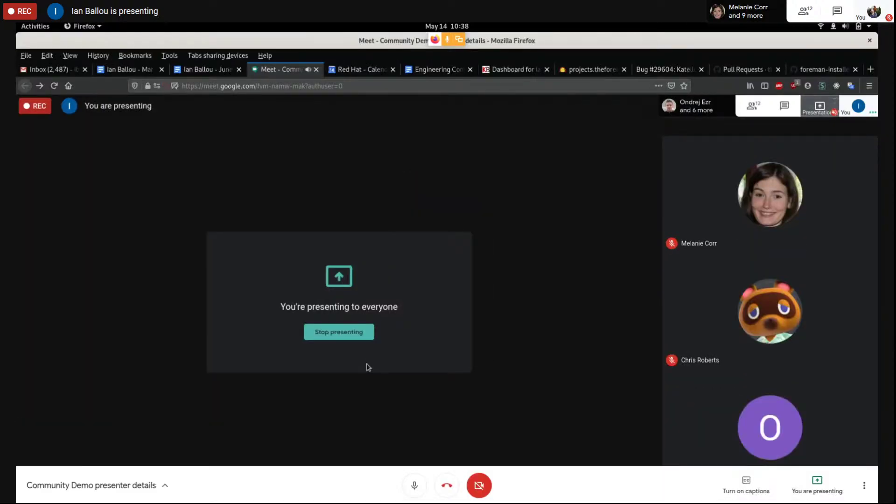
Step: Stop presenting the screen in the Google Meet call
click(338, 332)
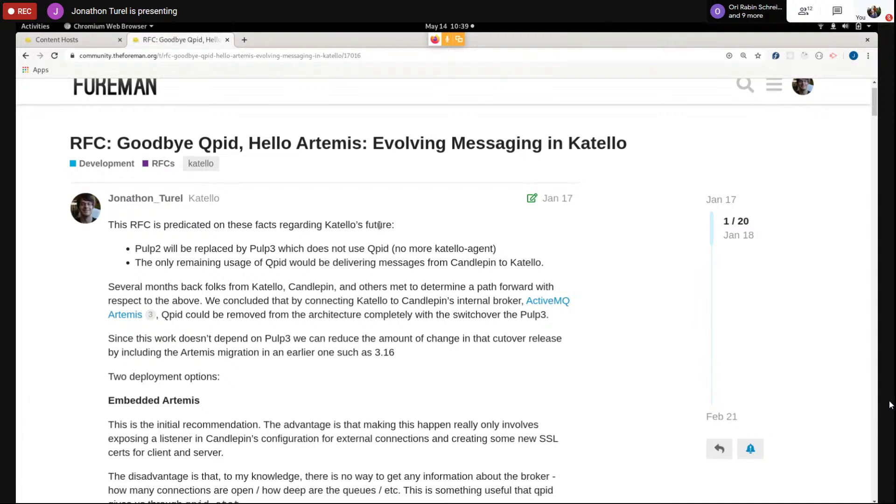
mouse_move(816, 372)
scroll(316, 419, down, 3)
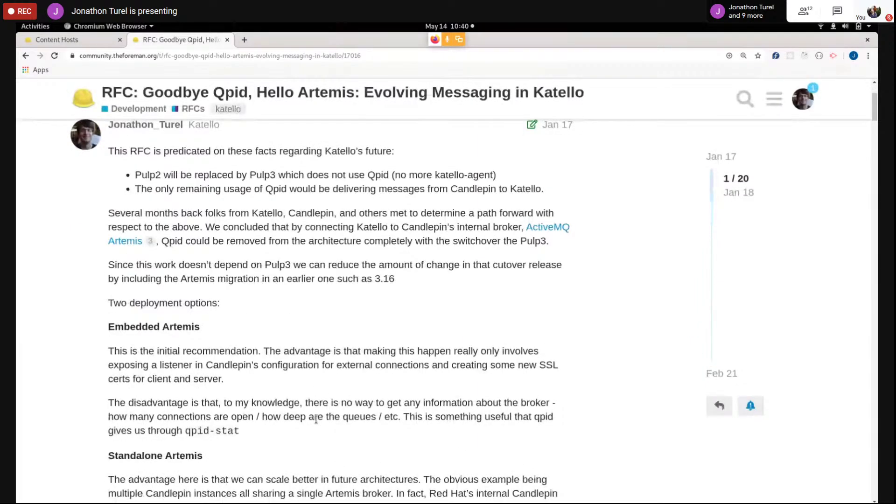
scroll(316, 420, up, 2)
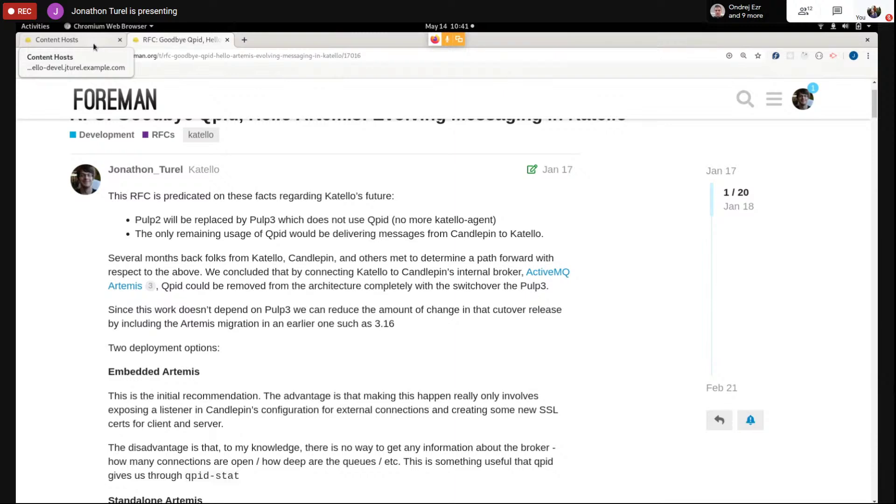
click(94, 42)
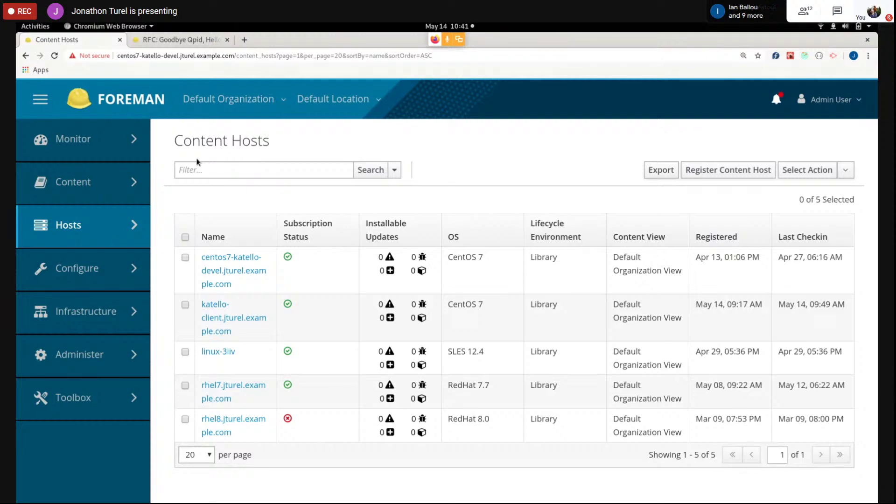
Step: Open the katello-client content host's Details page and scroll through its Fully entitled status
click(216, 318)
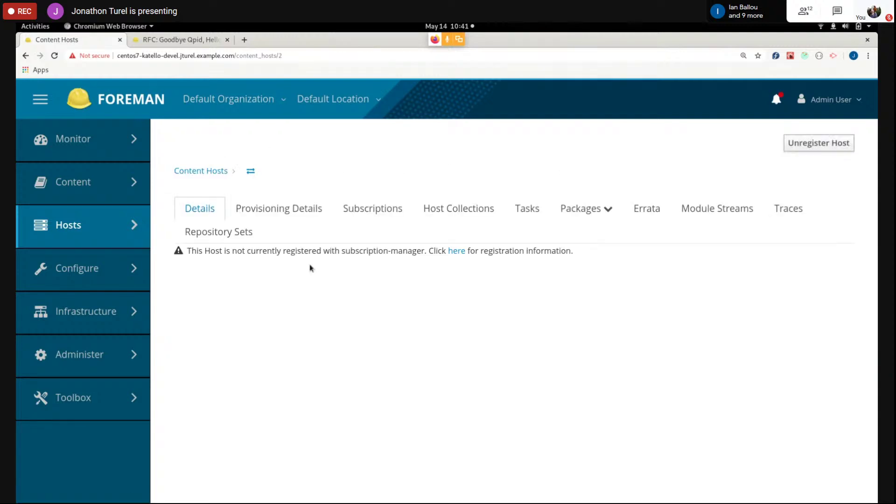
scroll(376, 214, down, 1)
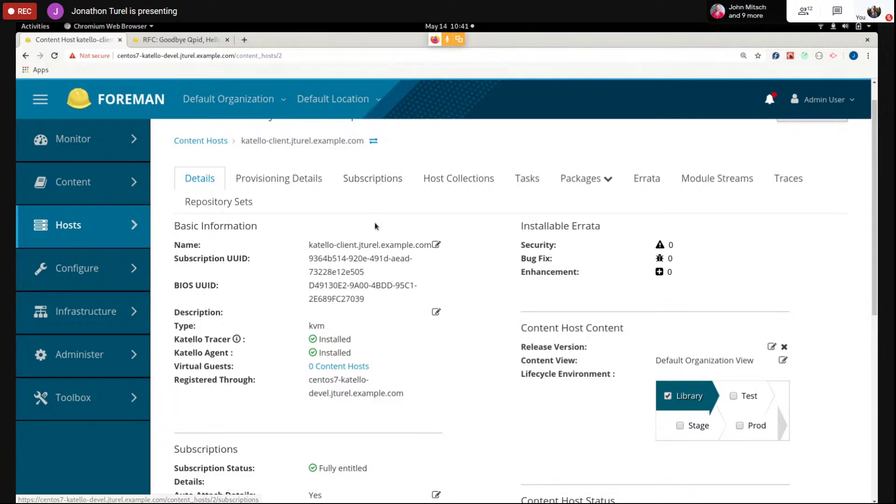
scroll(370, 245, down, 1)
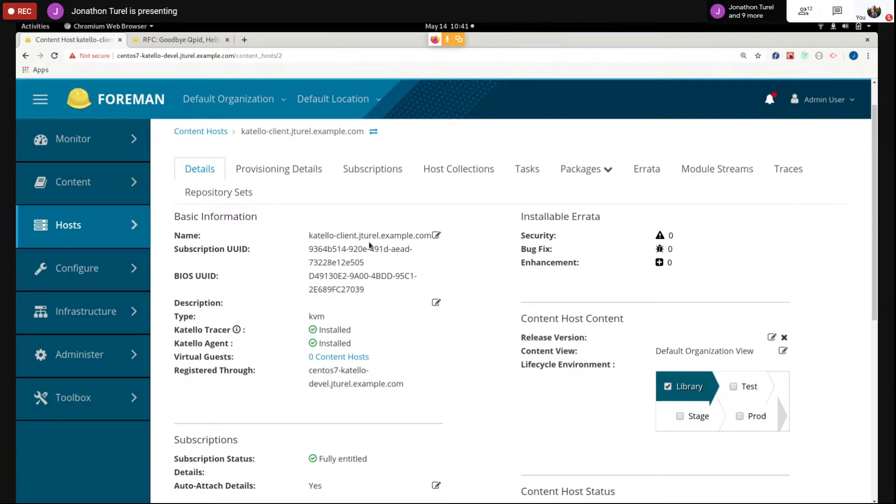
key(alt+Tab)
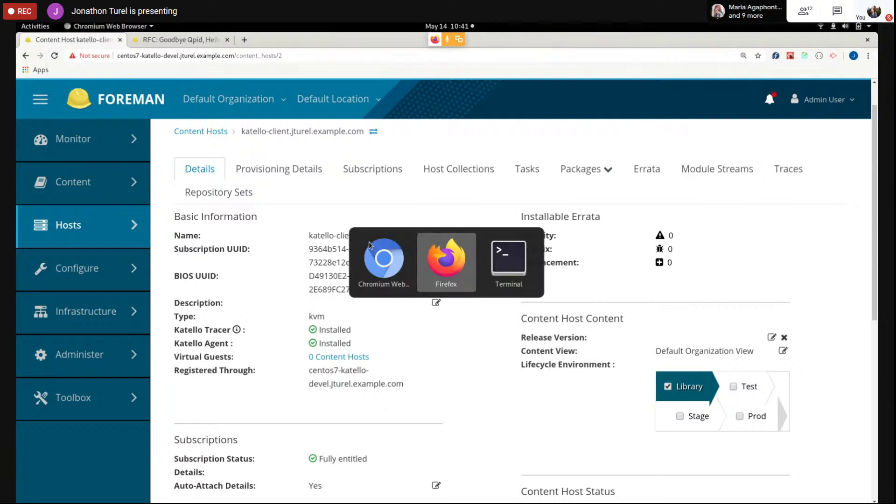
Step: Run 'hammer ping | grep candlepin_events -A3', showing ok with 27 processed and 0 failed
key(alt+Tab)
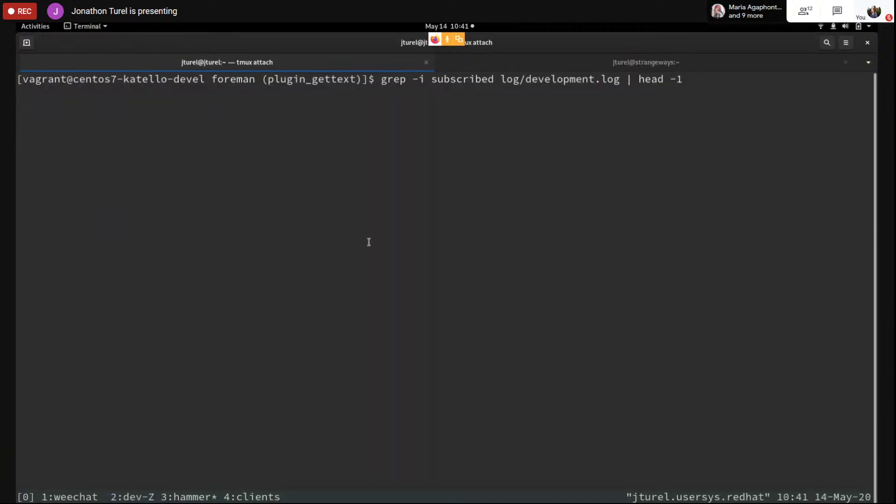
key(Return)
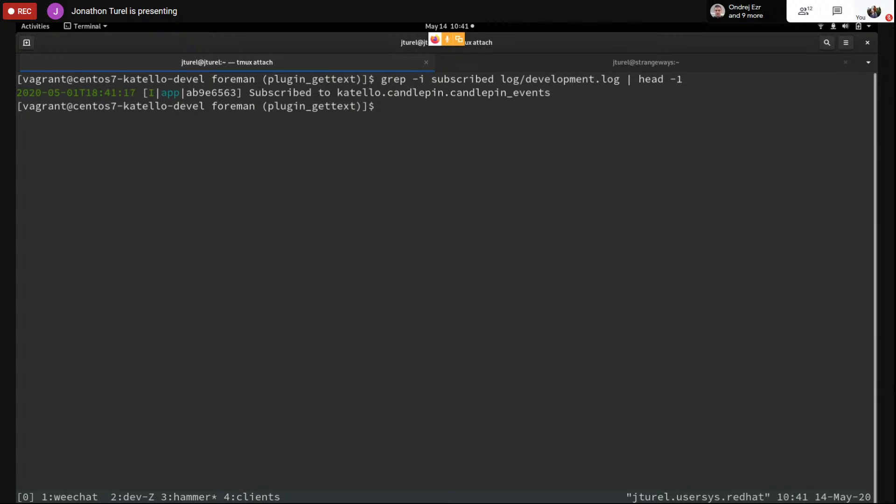
key(ctrl+plus)
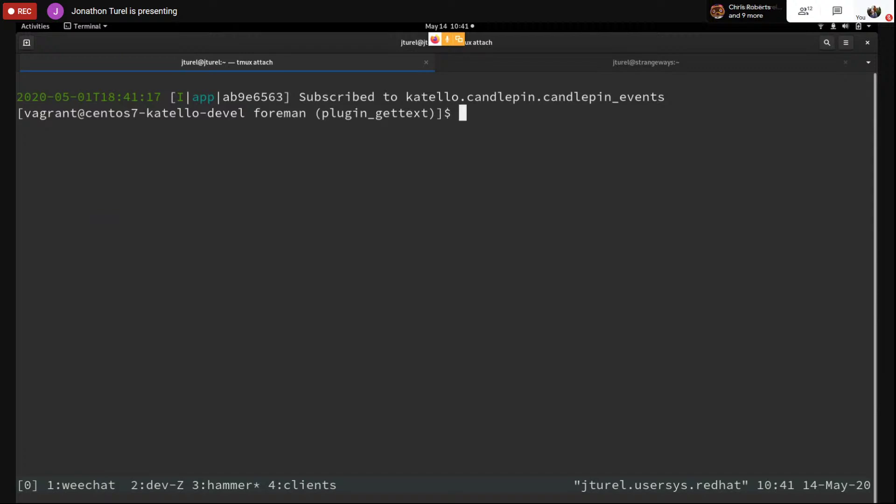
key(Up)
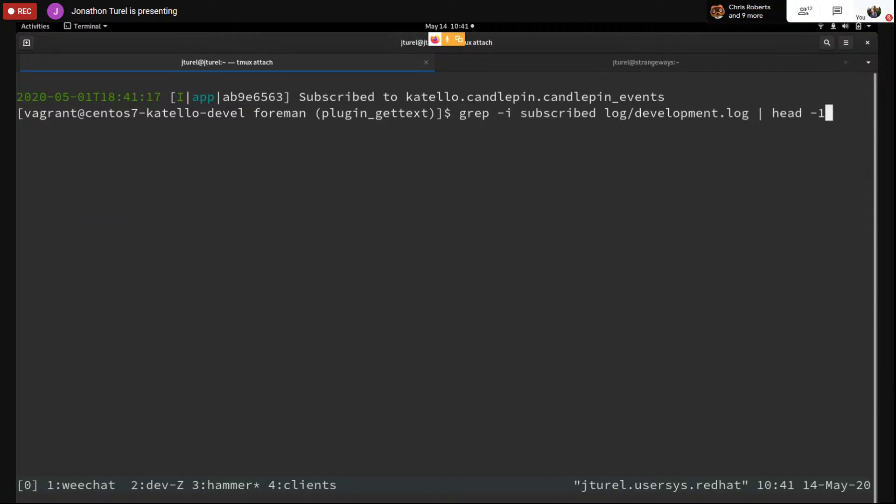
key(Up)
key(Up)
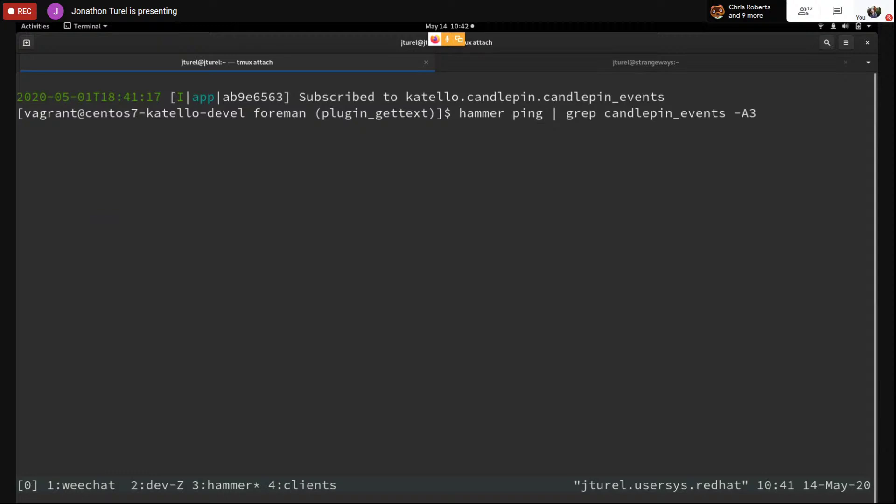
key(Return)
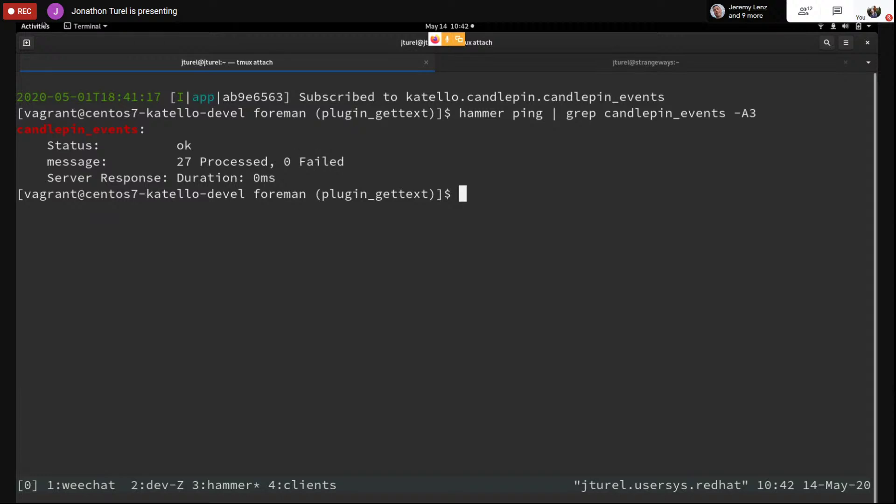
key(alt+Tab)
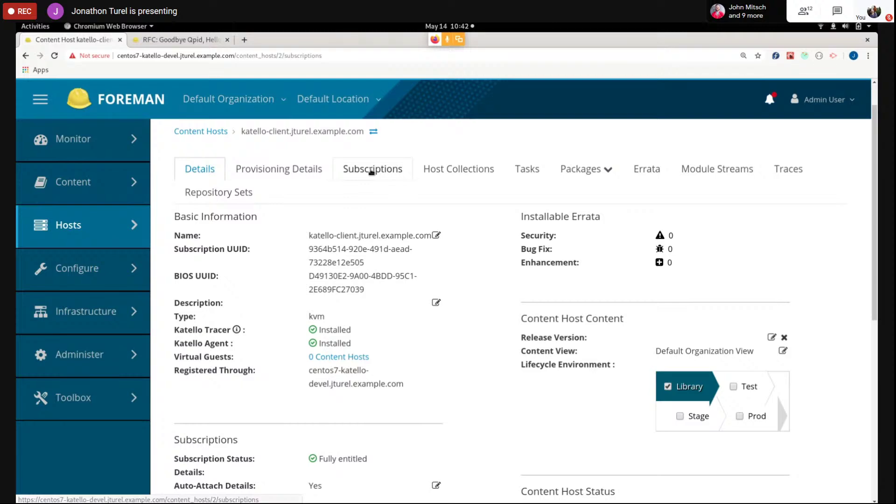
Step: Attach the Red Hat Developer Subscription to the katello-client host
click(372, 172)
click(257, 351)
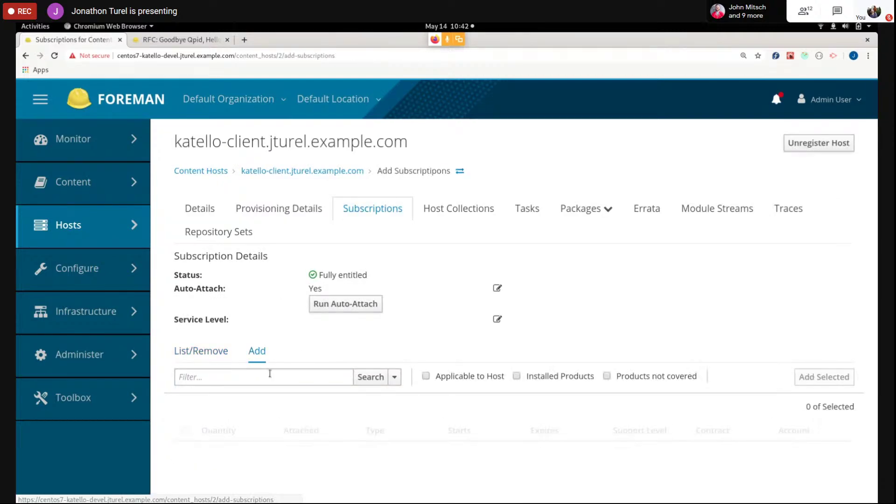
scroll(202, 398, down, 3)
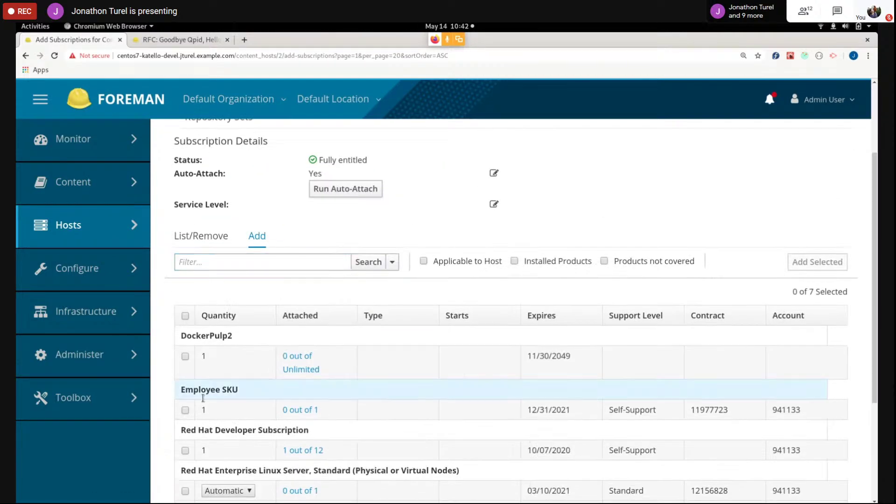
scroll(200, 407, down, 2)
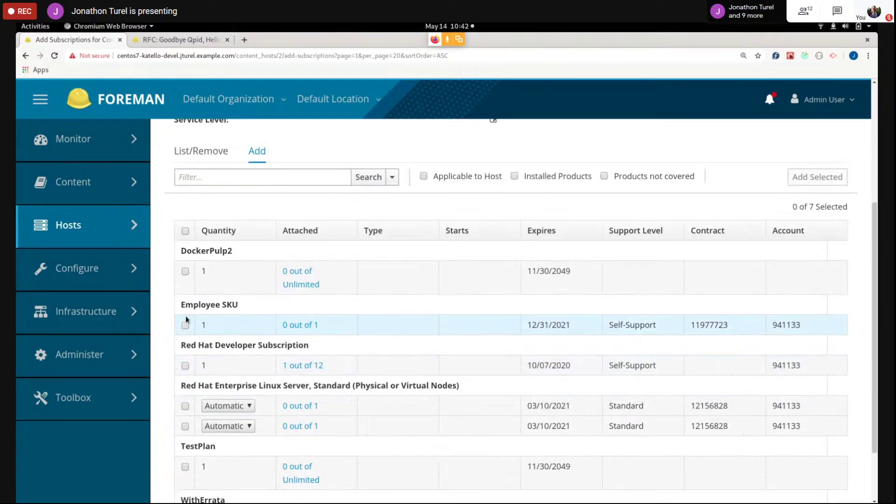
click(185, 366)
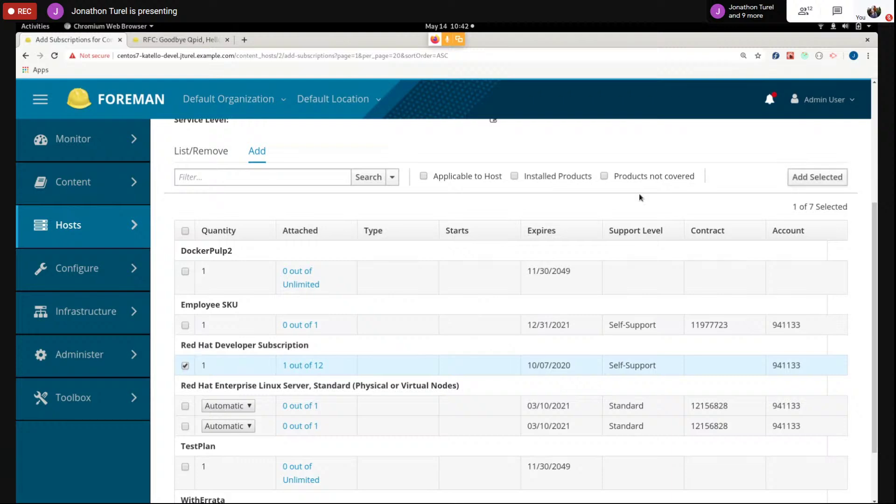
click(790, 178)
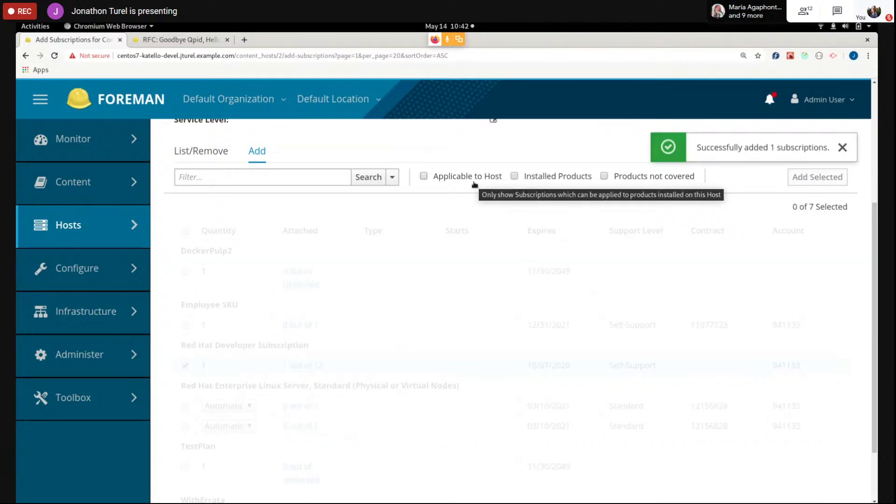
key(alt+Tab)
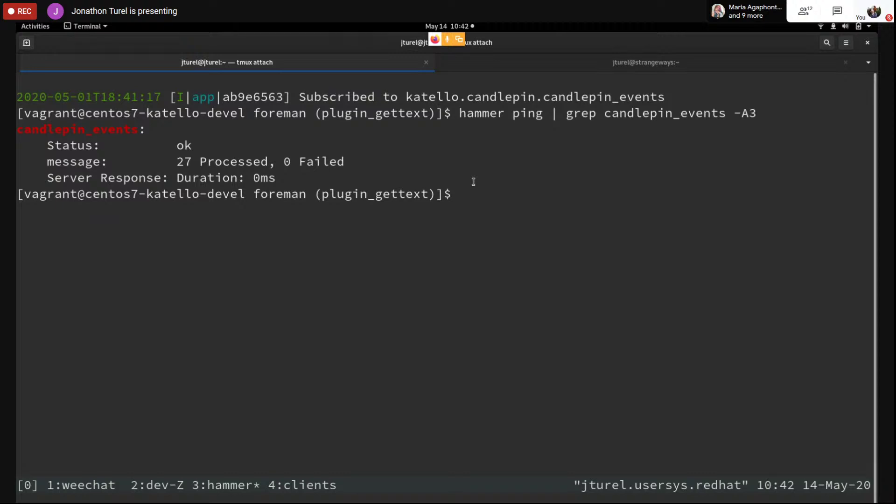
Step: Rerun 'hammer ping | grep candlepin_events -A3', now showing status ok with 31 processed and 0 failed
key(Up)
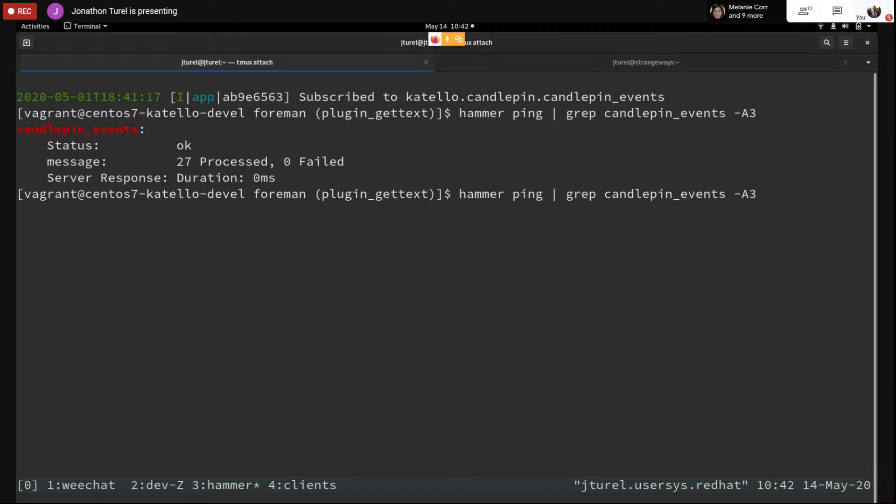
key(Return)
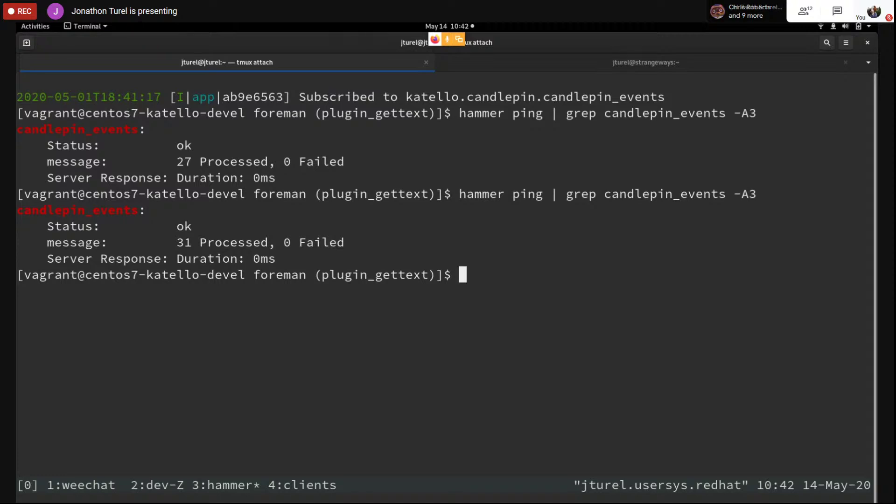
key(alt+Tab)
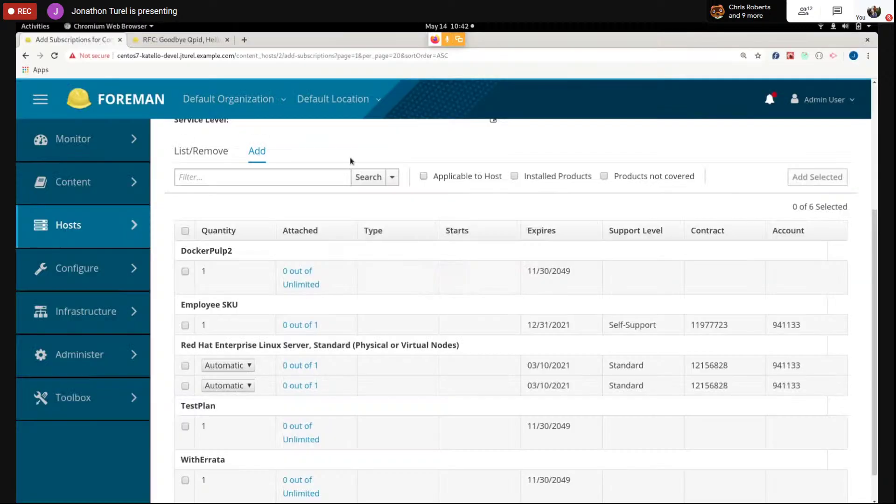
Step: Bring up the 'RFC: Goodbye Qpid, Hello Artemis' community forum topic in Chromium
scroll(215, 204, up, 2)
scroll(225, 211, up, 2)
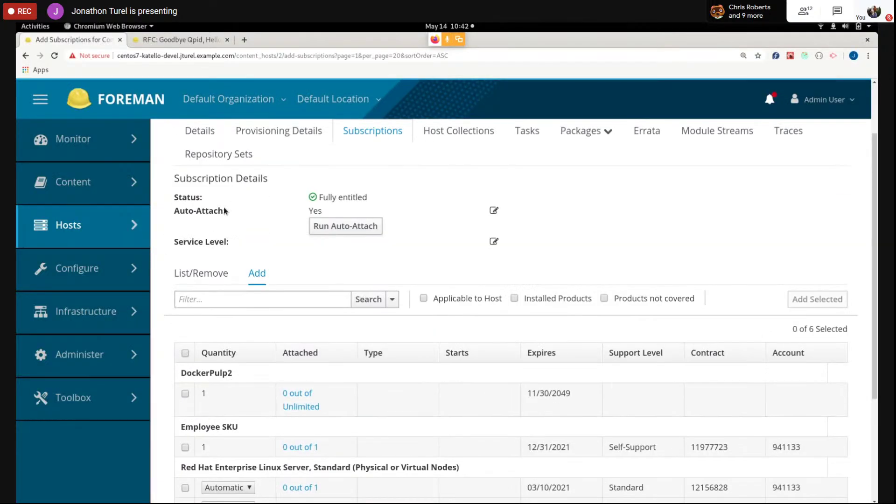
key(alt+Tab)
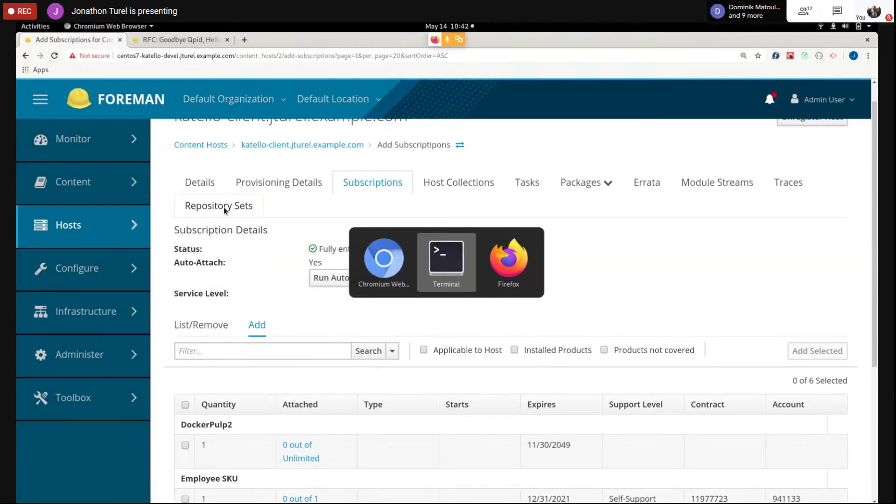
key(alt+Tab)
key(alt+Tab)
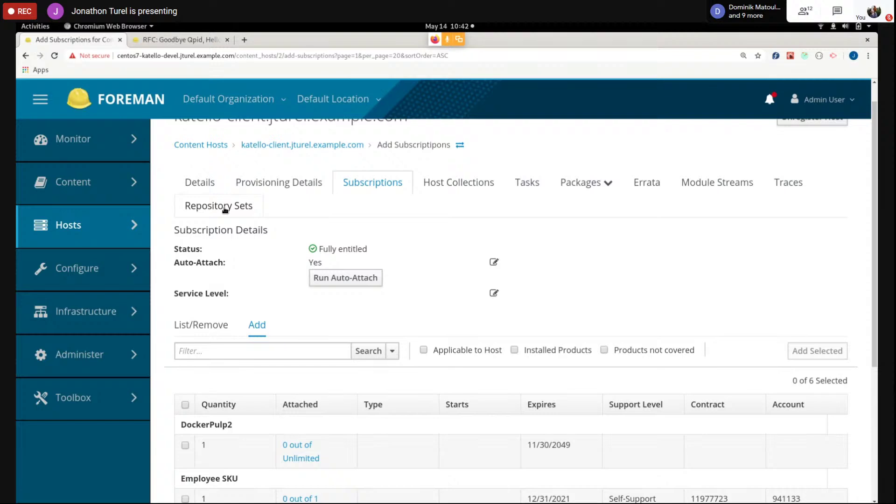
key(ctrl+Tab)
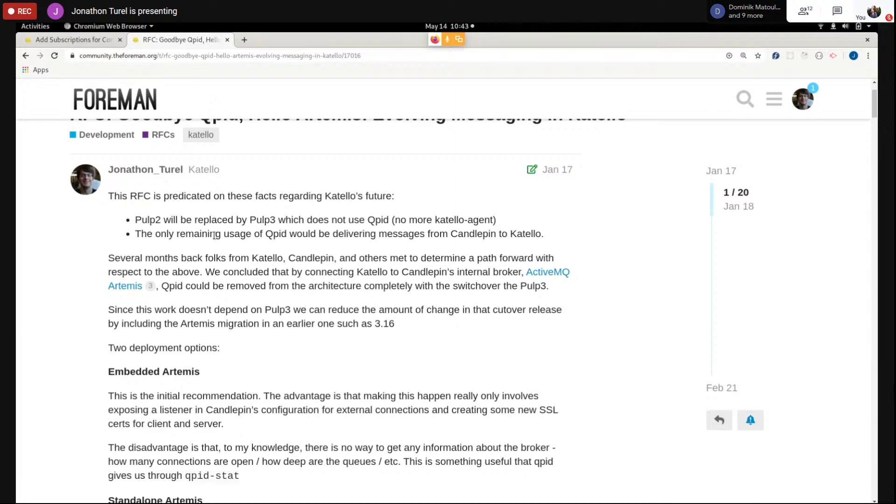
Step: Return to the katello-client host's Add Subscriptions tab and zoom the page out to fit all six subscriptions
key(ctrl+Page_Up)
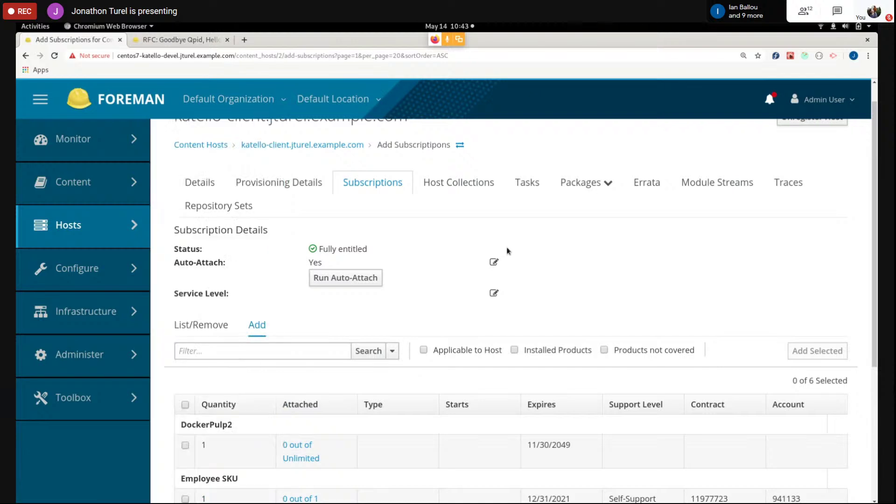
key(ctrl+plus)
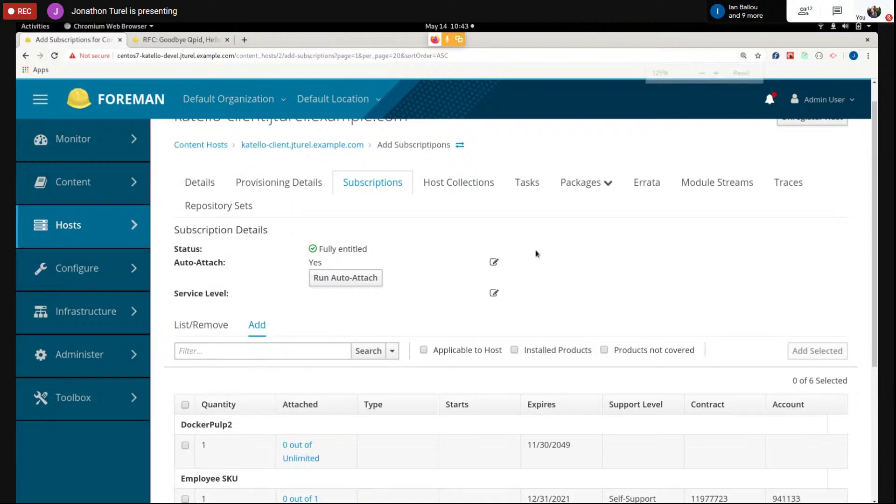
key(ctrl+minus)
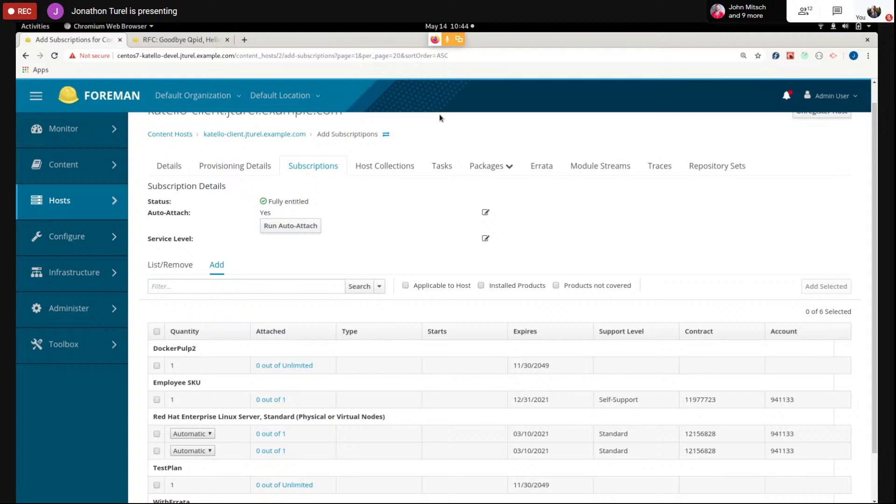
click(227, 100)
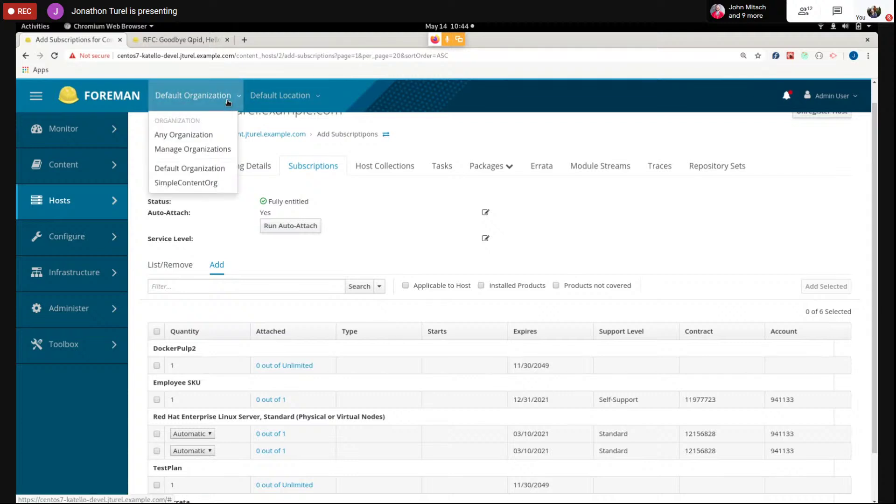
Step: Switch to SimpleContentOrg and open its Subscriptions page under Content
click(187, 184)
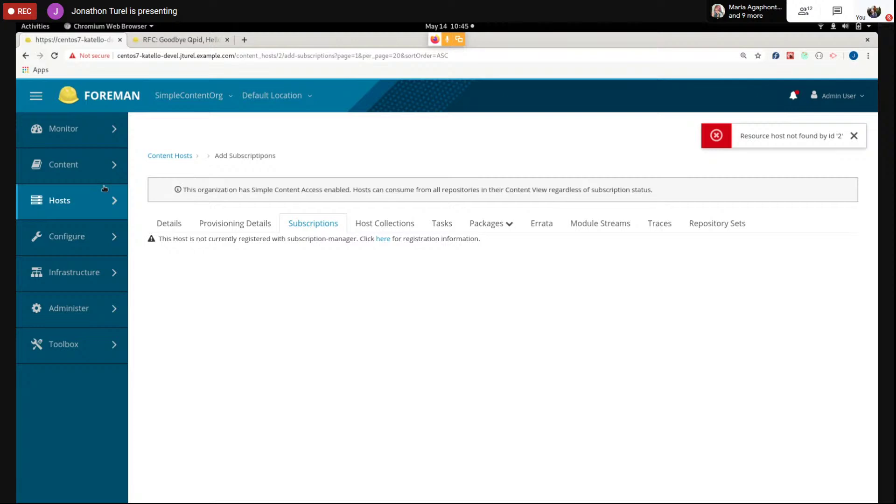
mouse_move(91, 173)
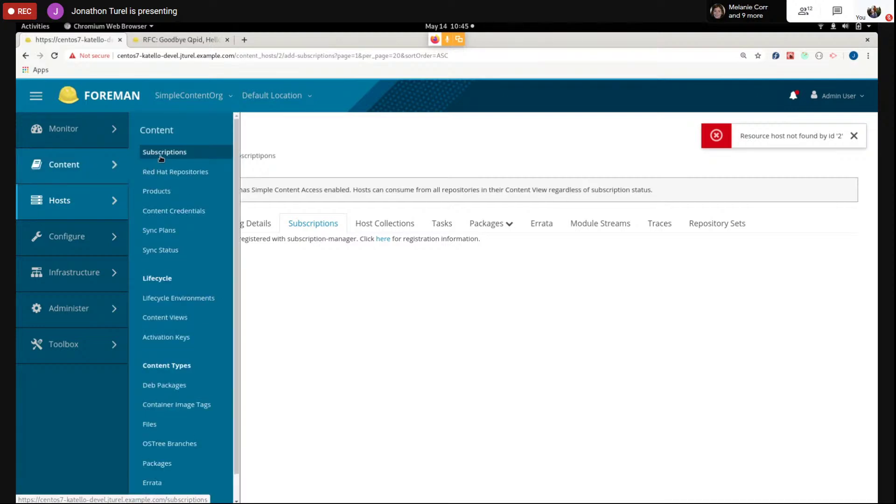
click(160, 158)
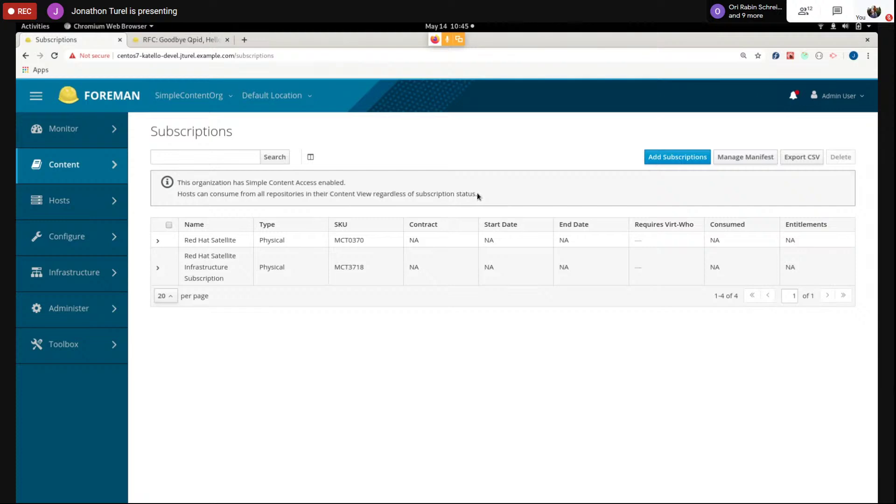
Step: Highlight the notice line saying hosts can consume from all repositories regardless of subscription status
drag(477, 192, 170, 184)
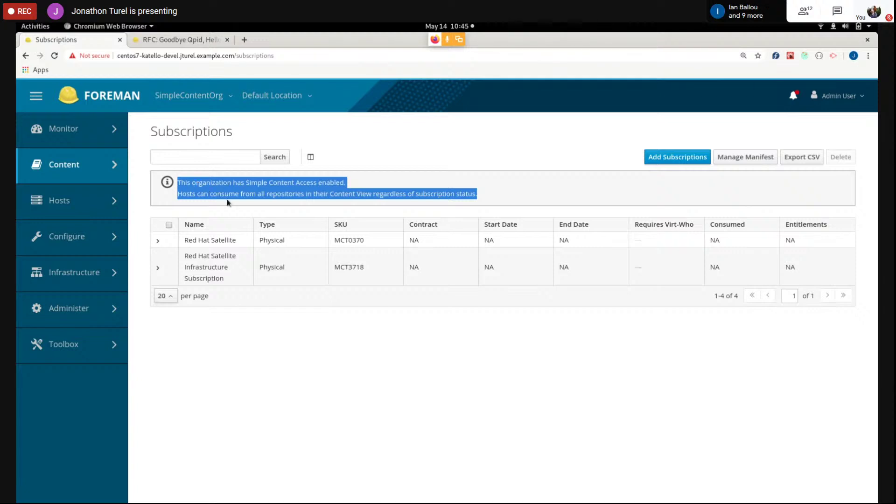
triple_click(260, 195)
double_click(260, 195)
triple_click(260, 195)
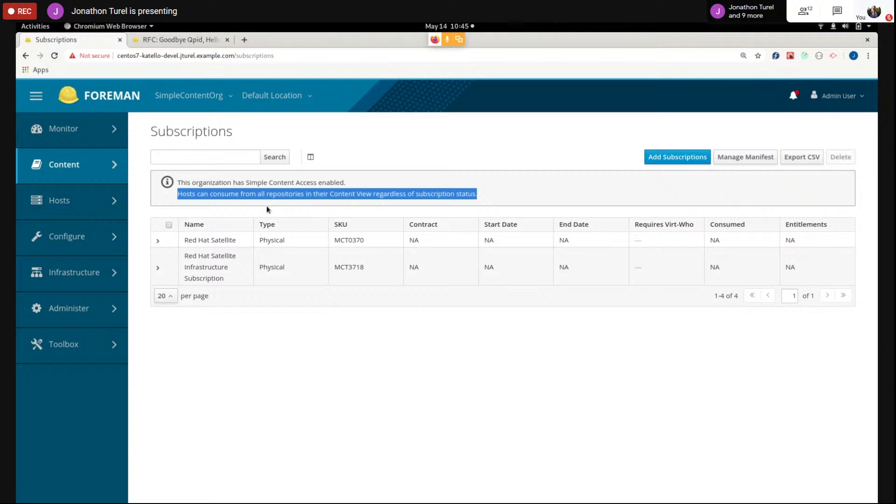
click(742, 157)
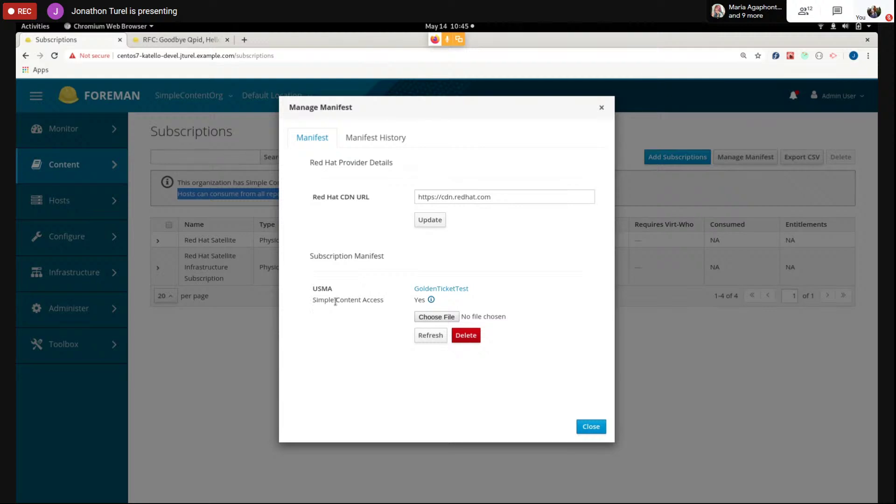
mouse_move(430, 301)
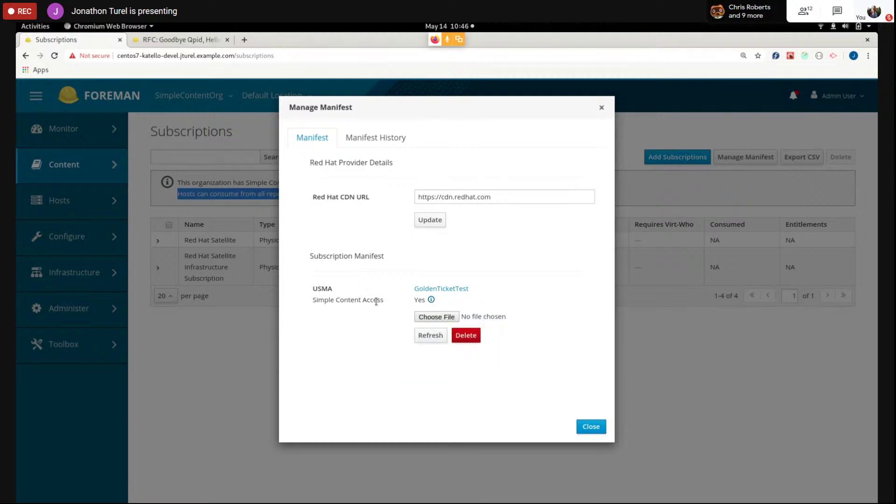
click(589, 426)
mouse_move(82, 214)
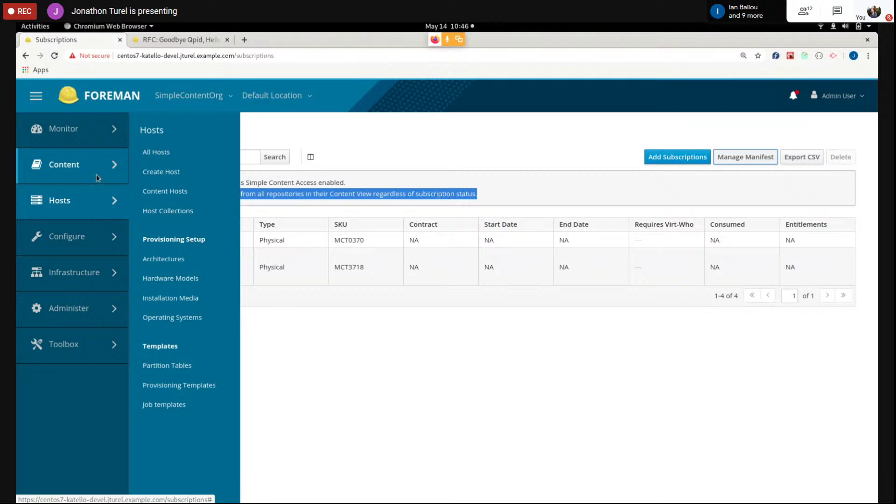
Step: Open Activation Keys, then stop and reload the slow-loading activation_keys page
mouse_move(97, 166)
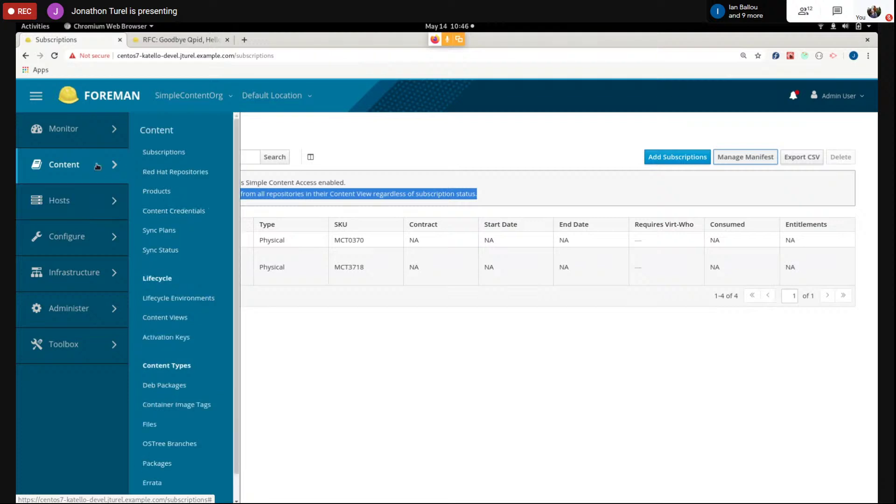
click(156, 338)
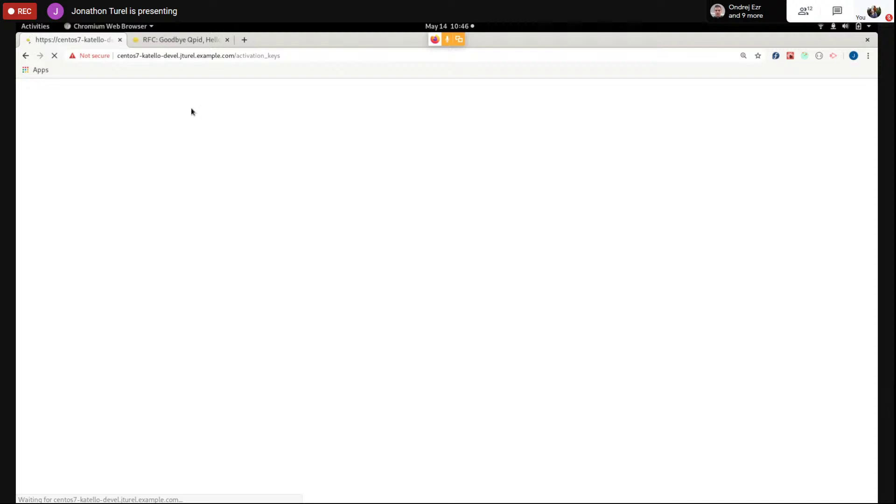
click(54, 57)
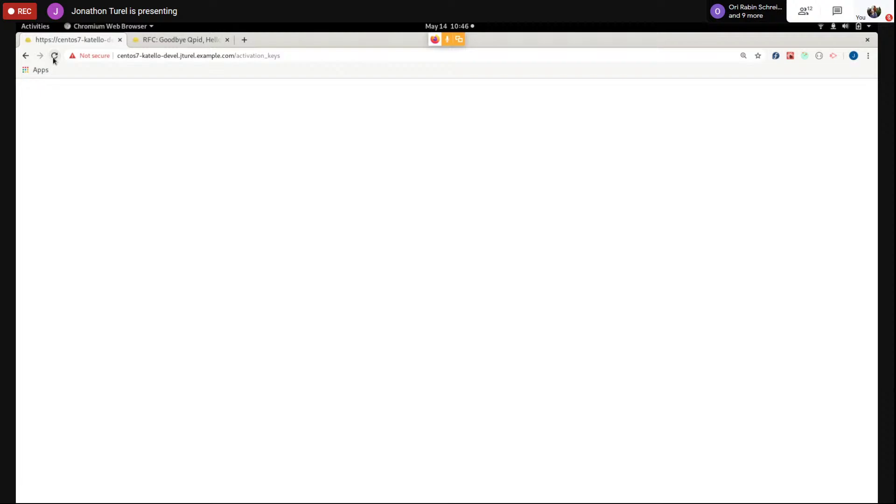
click(54, 57)
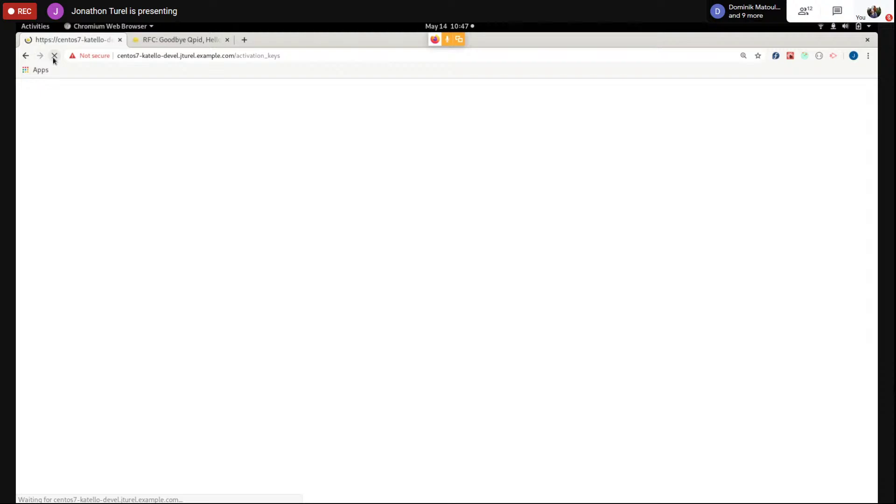
Step: In tmux window 2, unzoom the pane so the server log and hammer panes show together
key(alt+Tab)
key(ctrl+b)
key(2)
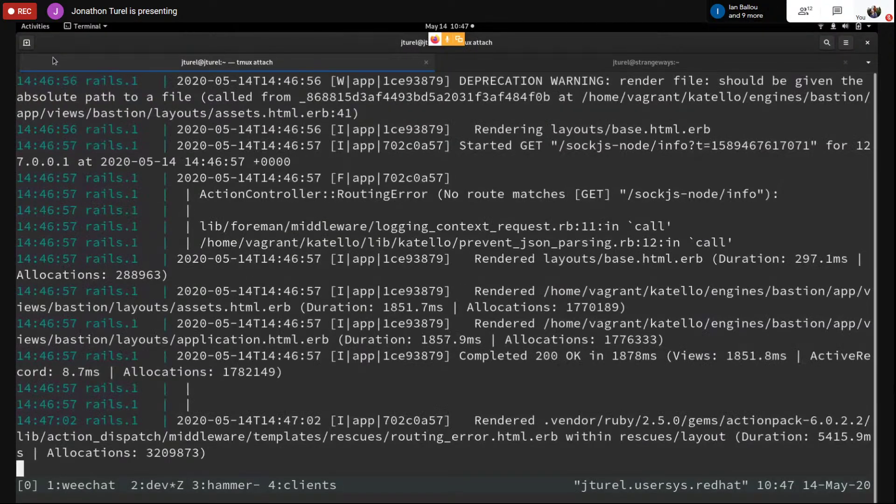
key(ctrl+minus)
key(ctrl+minus)
key(ctrl+minus)
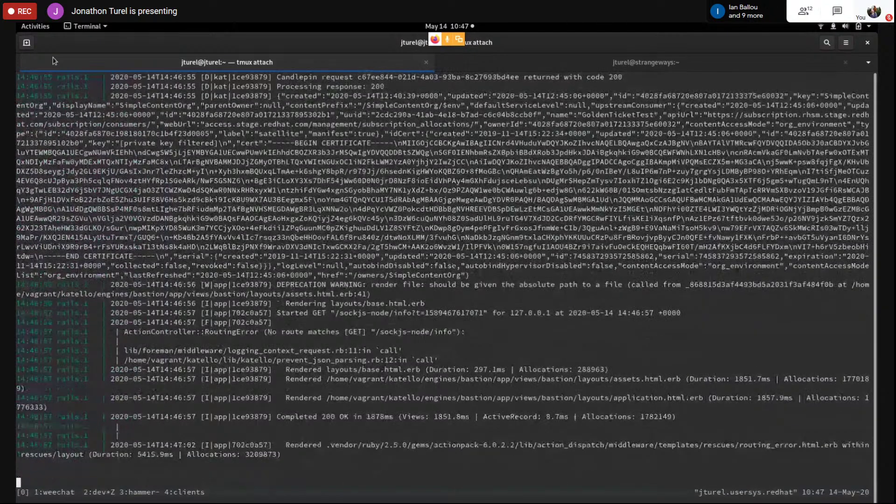
key(ctrl+b)
key(z)
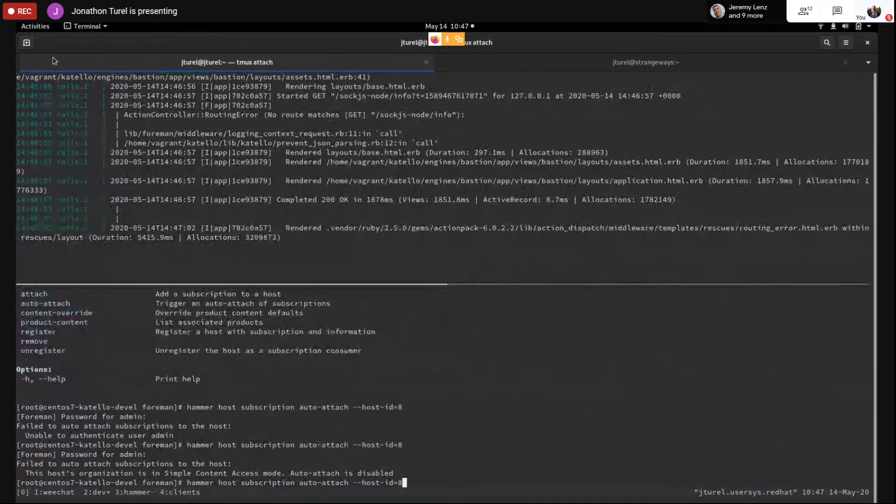
key(alt+Tab)
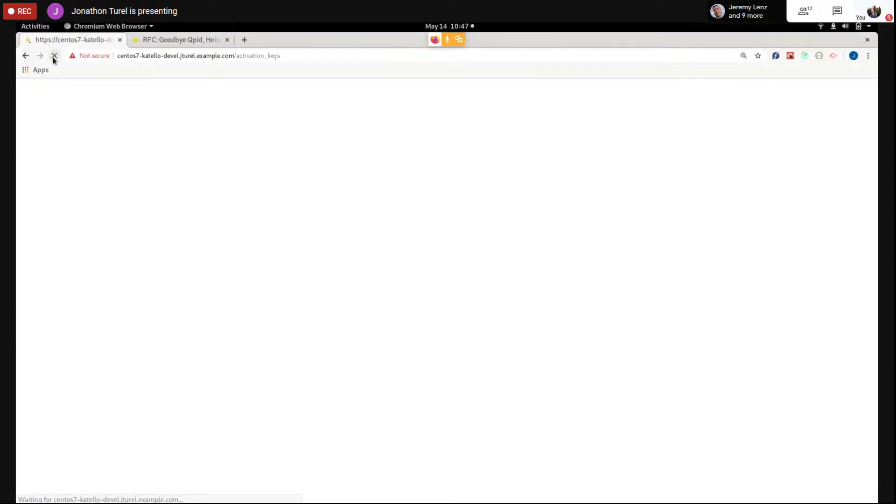
key(alt+Tab)
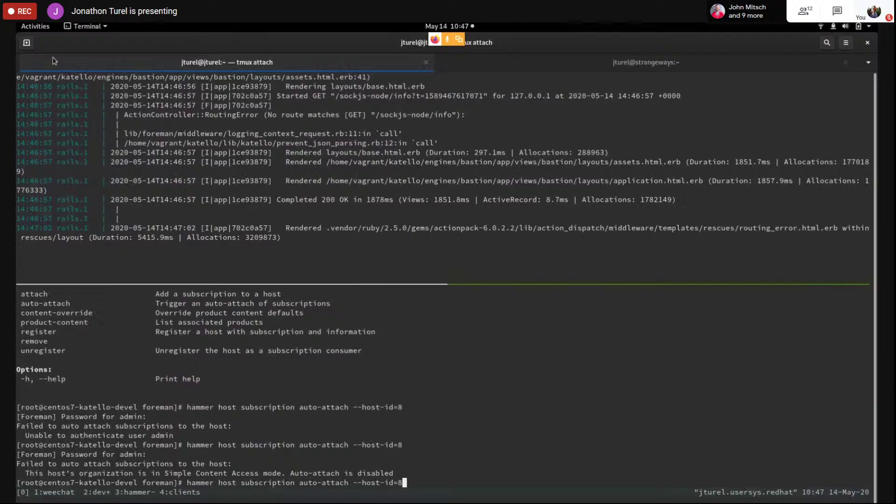
Step: Cancel the running hammer command and restart the Foreman server with 'bundle exec foreman start'
key(ctrl+c)
key(ctrl+c)
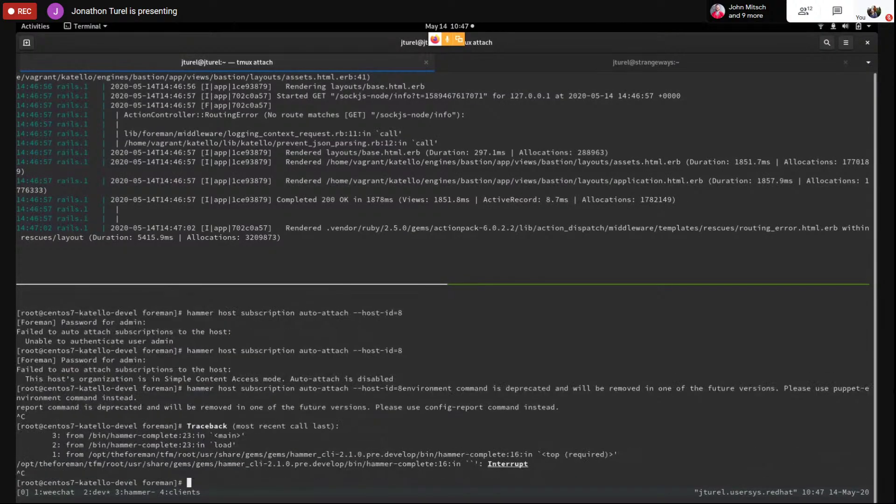
key(ctrl+b)
key(Up)
key(ctrl+c)
key(ctrl+c)
key(ctrl+c)
key(Up)
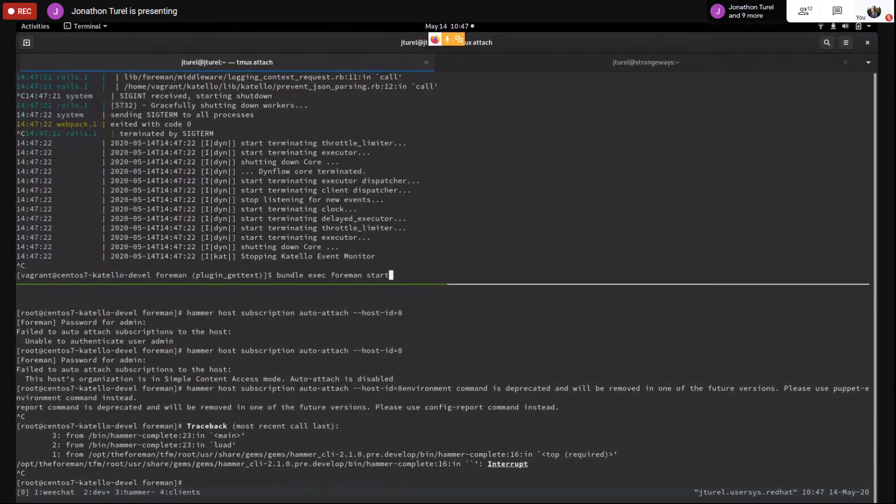
key(Return)
Step: Reload the Activation Keys page once the server boots and confirm the request in the log
key(alt+Tab)
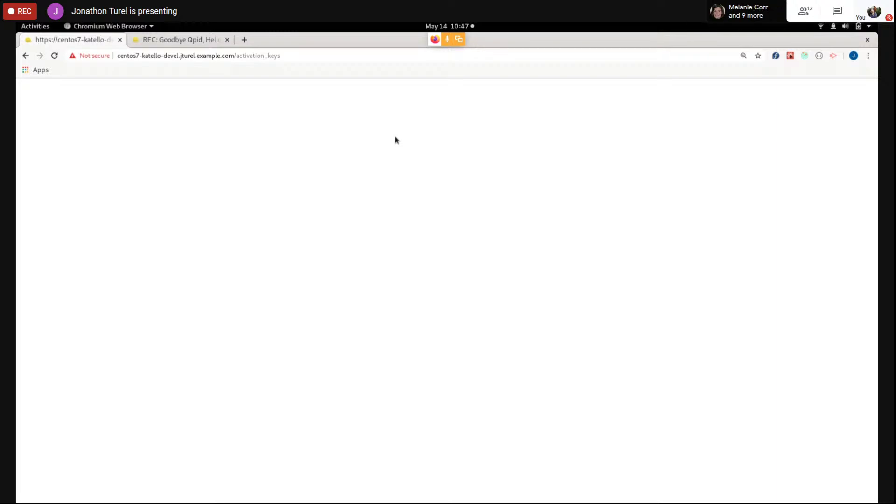
key(alt+Tab)
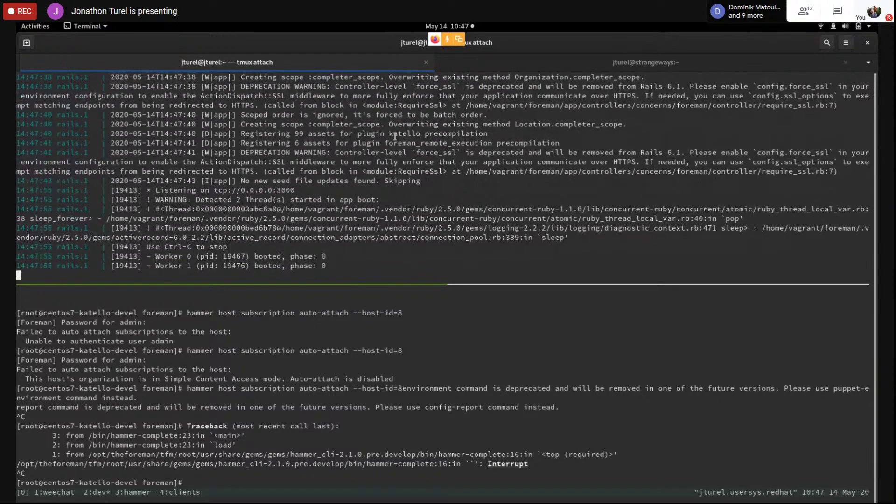
key(alt+Tab)
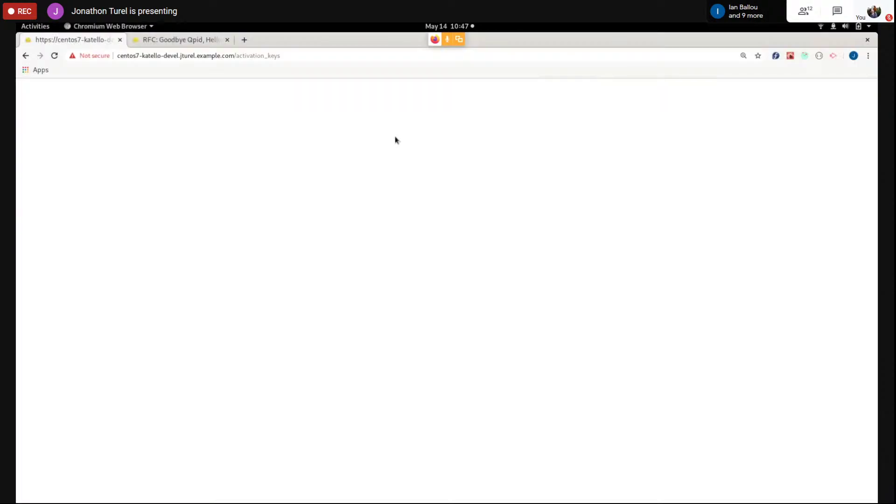
key(F5)
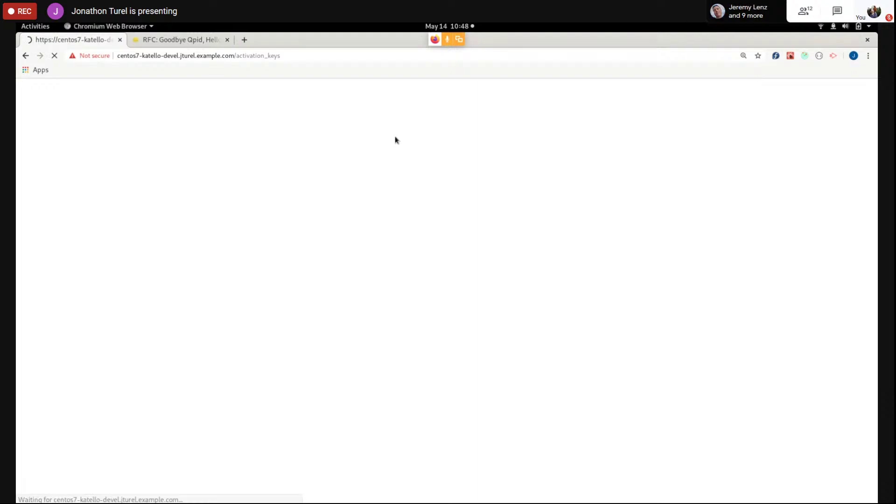
key(alt+Tab)
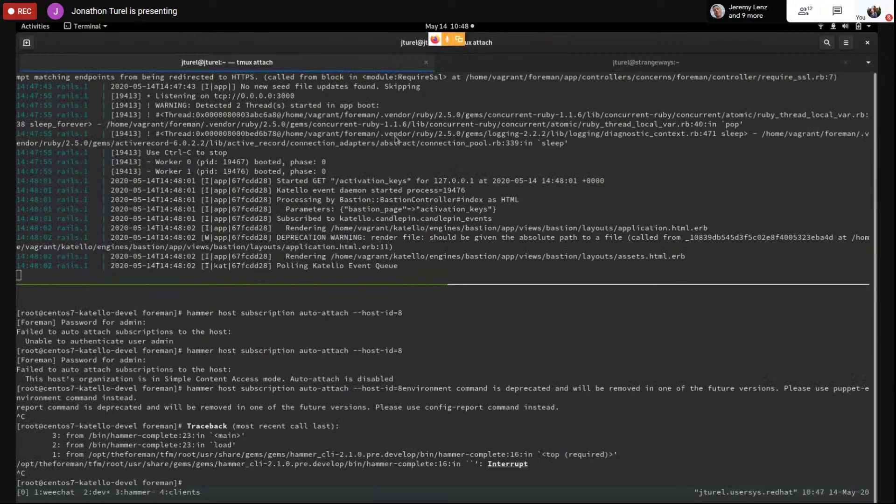
key(alt+Tab)
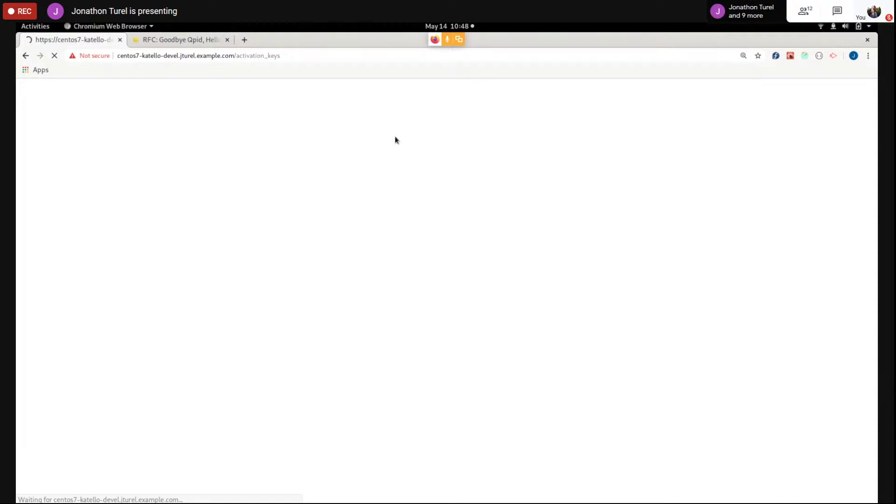
key(alt+Tab)
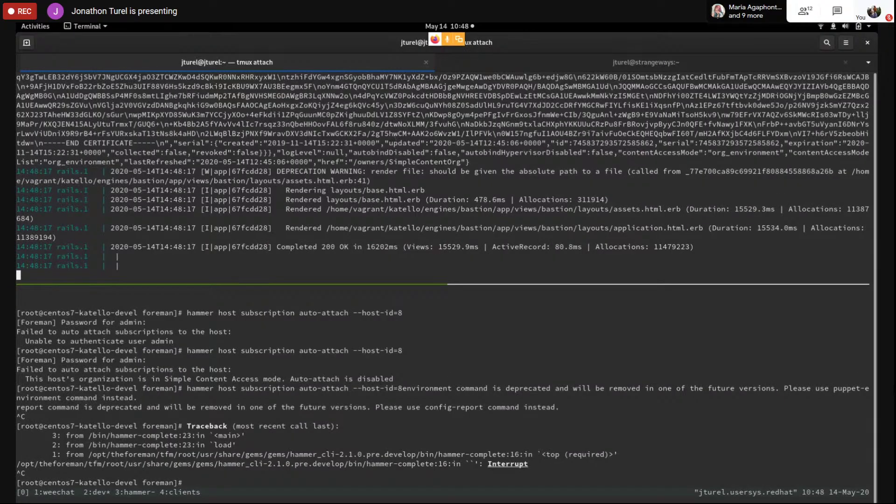
Step: Switch to tmux window 3, clear it, and recall the hammer ping candlepin_events check
key(ctrl+b)
key(3)
key(ctrl+l)
key(Up)
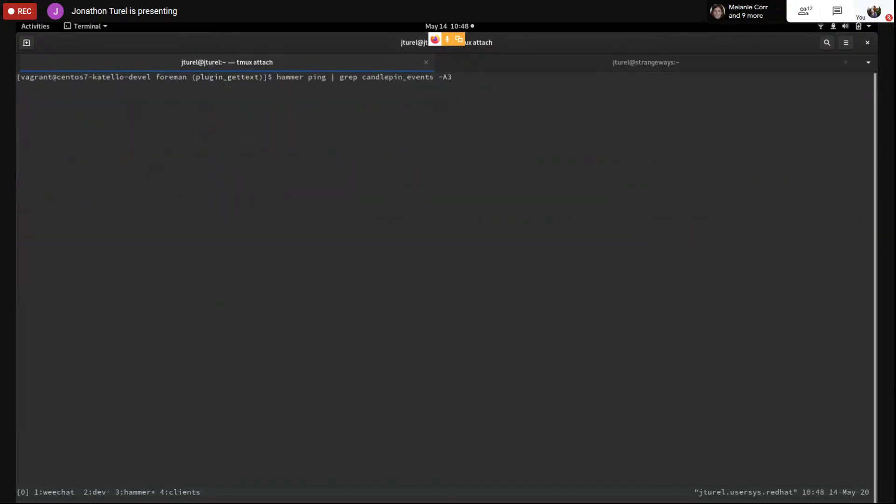
Step: Run 'hammer host subscription auto-attach --host-id=8', enlarge the text, and mark the Simple Content Access error
key(Up)
key(Up)
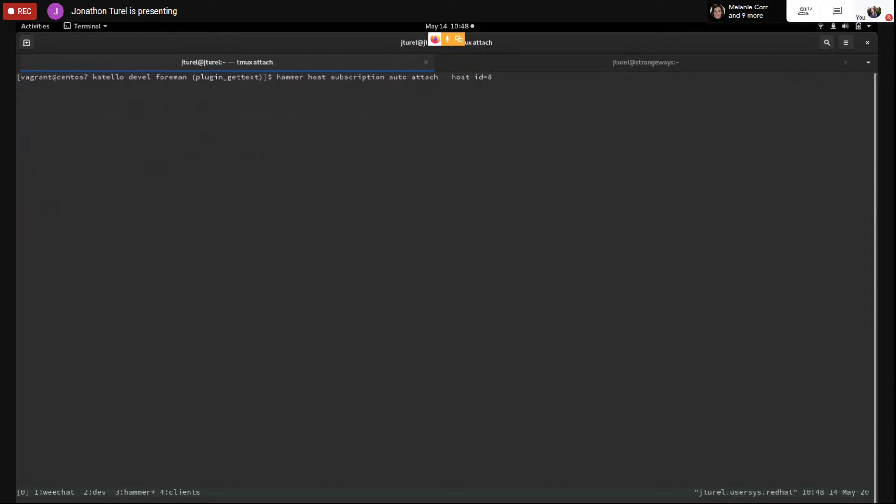
key(ctrl+plus)
key(ctrl+plus)
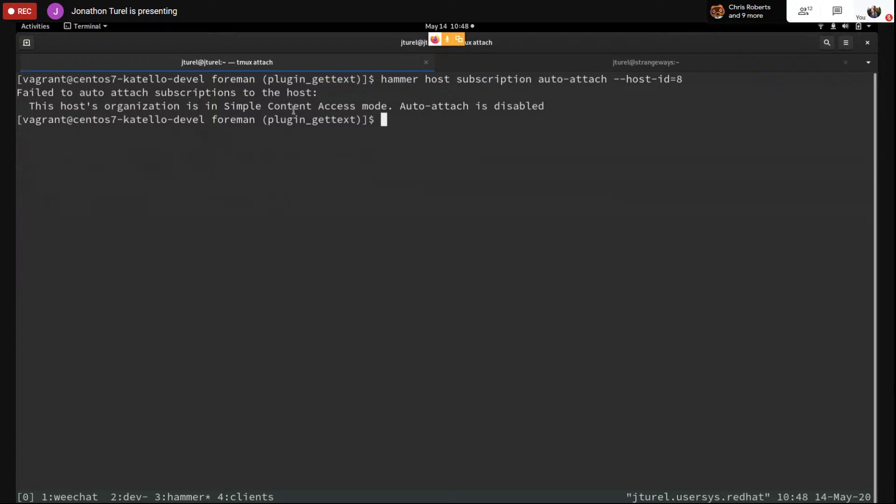
triple_click(195, 108)
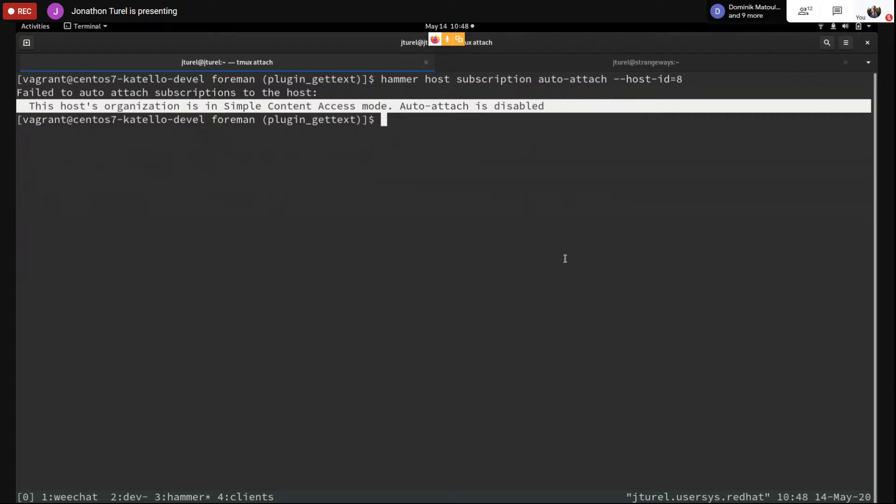
Step: Open the SimpleContentKey activation key's Subscriptions tab
key(alt+Tab)
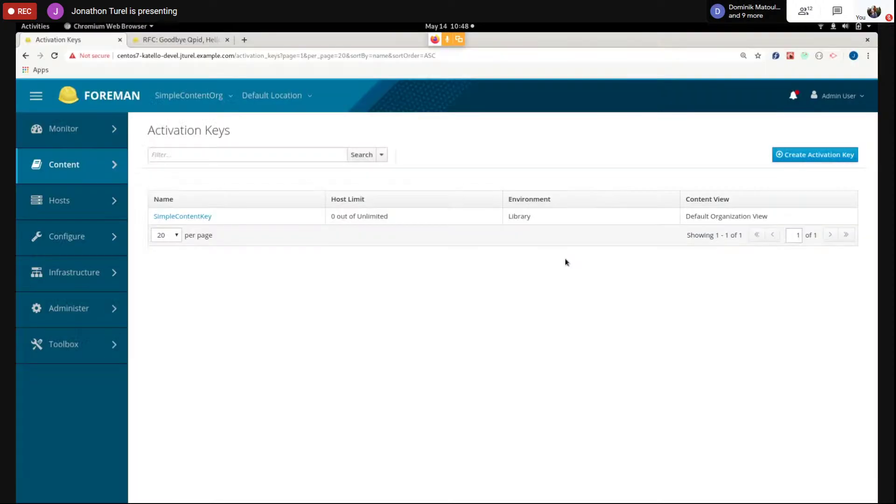
mouse_move(59, 200)
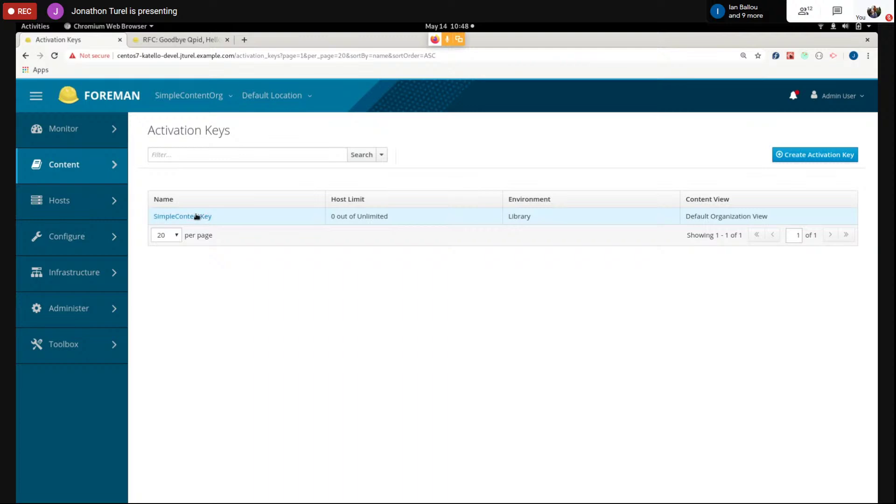
click(198, 216)
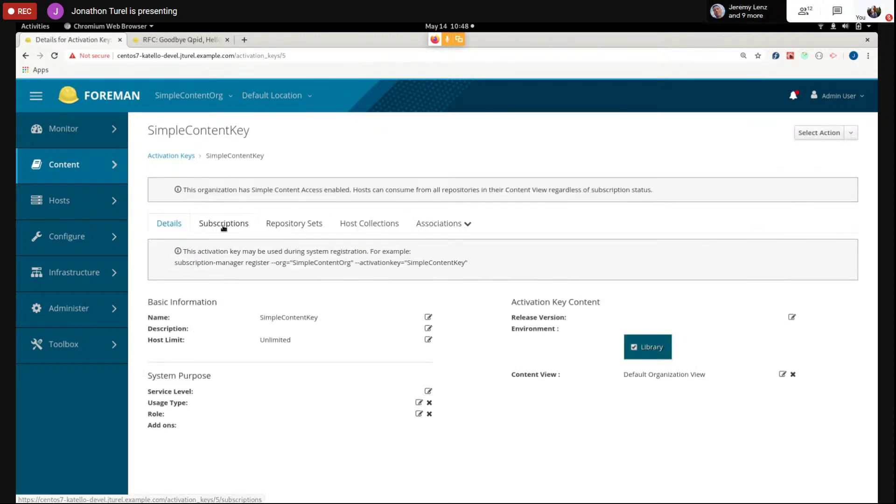
click(223, 226)
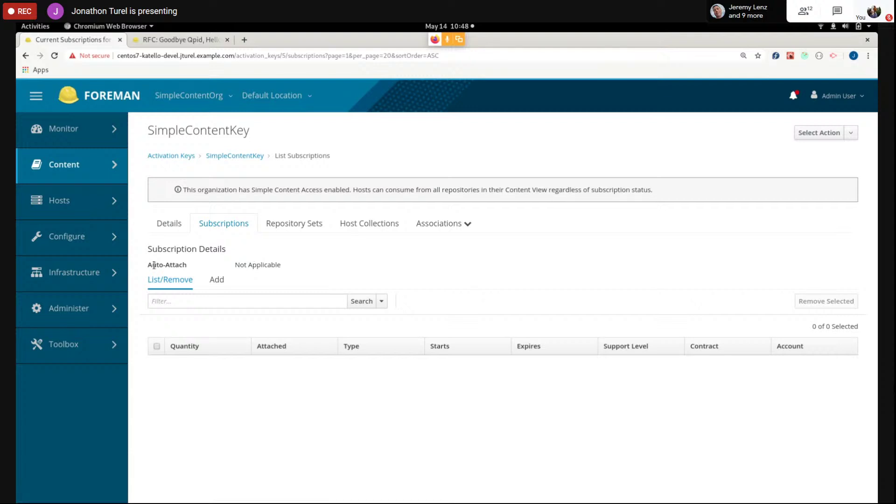
Step: Highlight 'Auto-Attach: Not Applicable' and the Simple Content Access banner sentence
drag(147, 266, 284, 264)
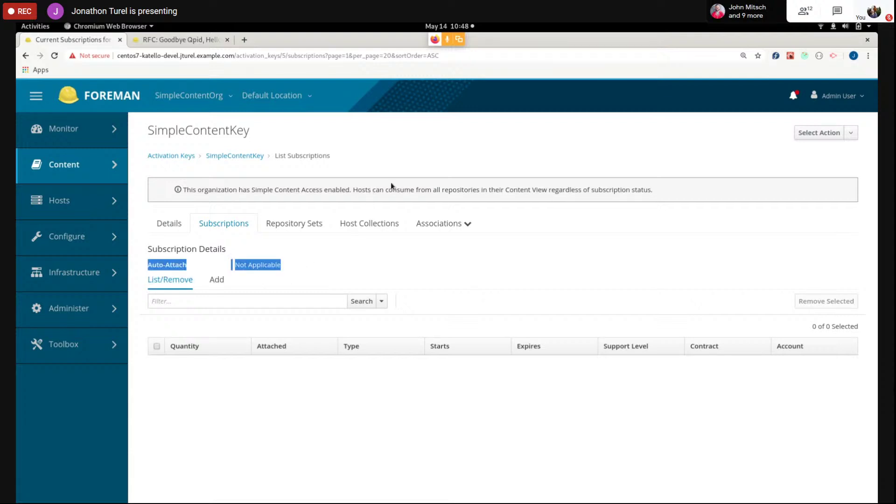
click(375, 191)
triple_click(376, 190)
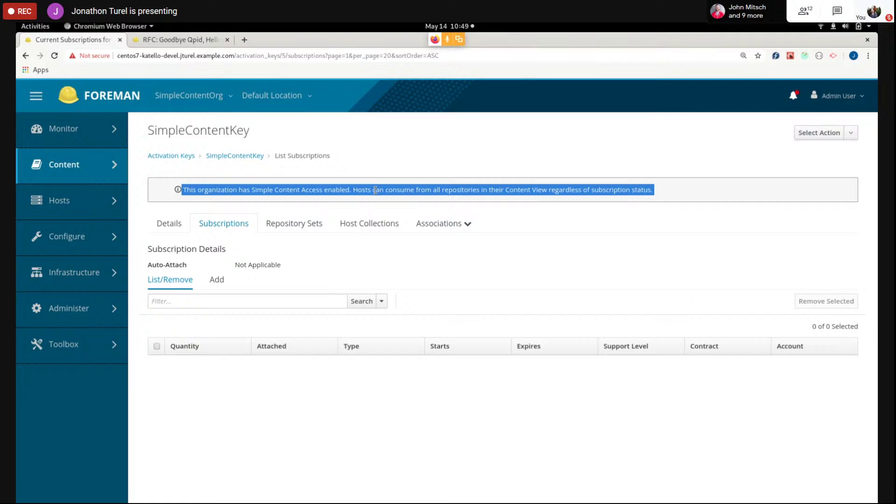
Step: Open the katello-client-a content host's Subscriptions tab
mouse_move(94, 199)
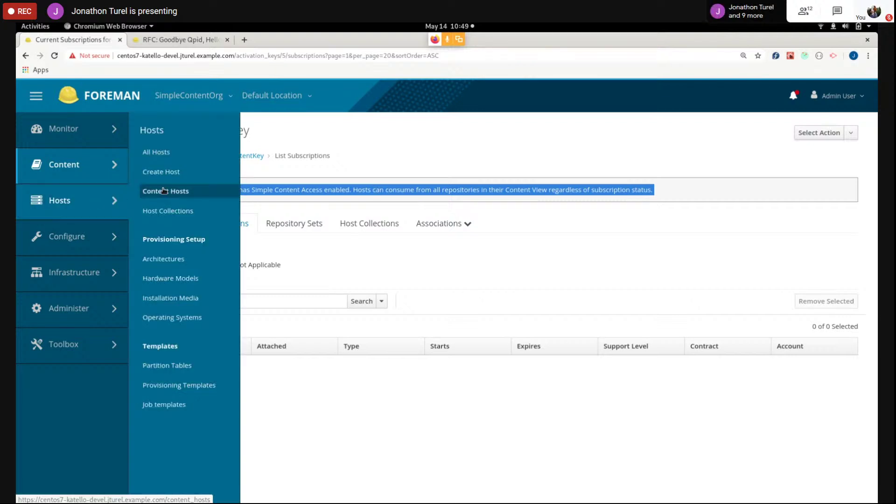
click(163, 191)
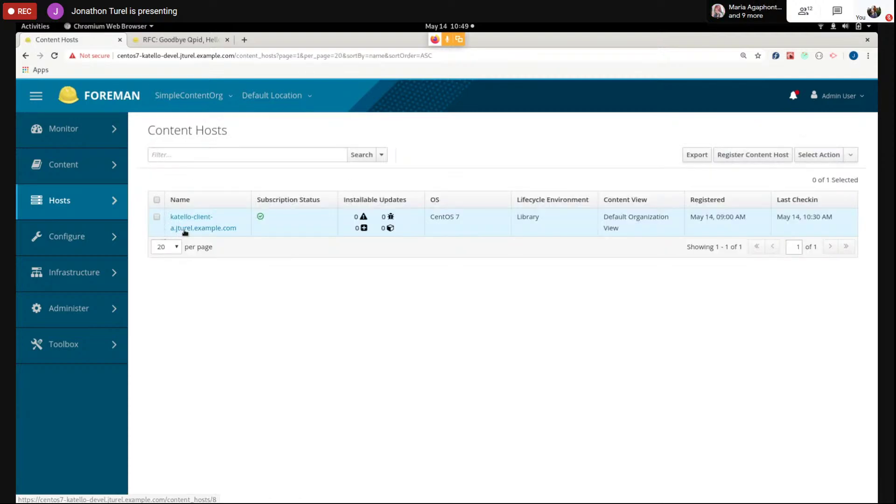
click(185, 229)
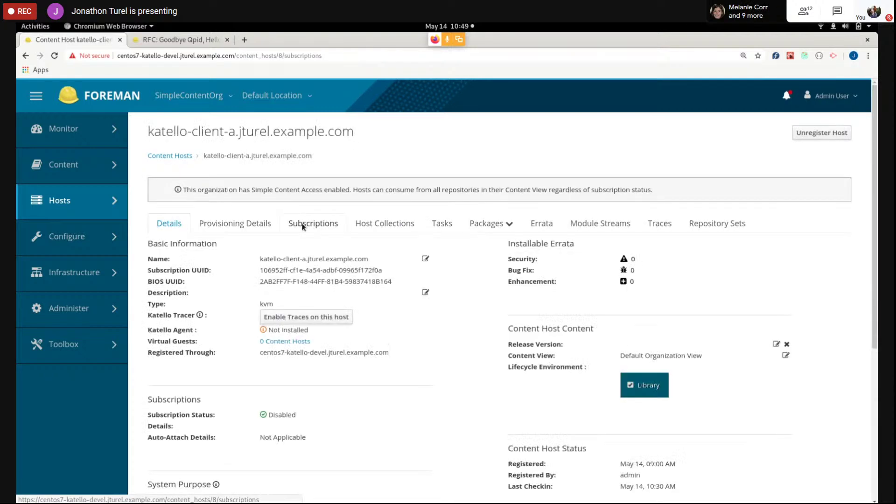
click(303, 225)
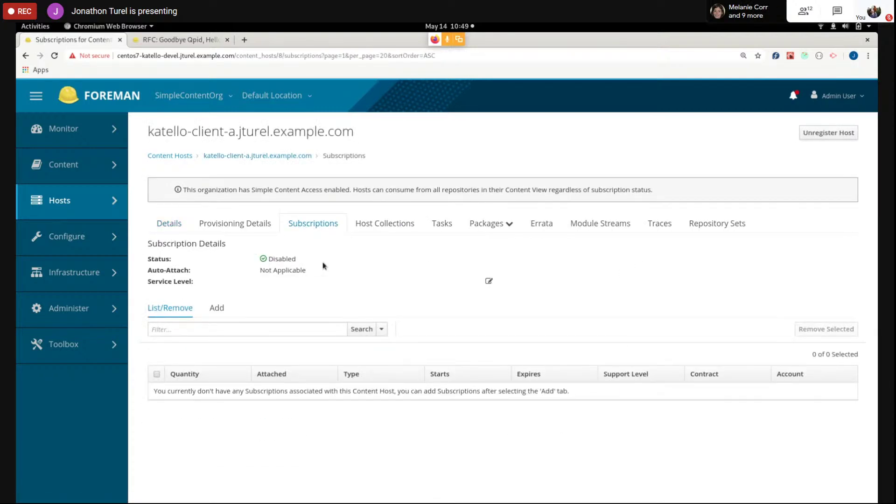
Step: Highlight Auto-Attach 'Not Applicable' and the Simple Content Access enabled banner sentence
triple_click(314, 275)
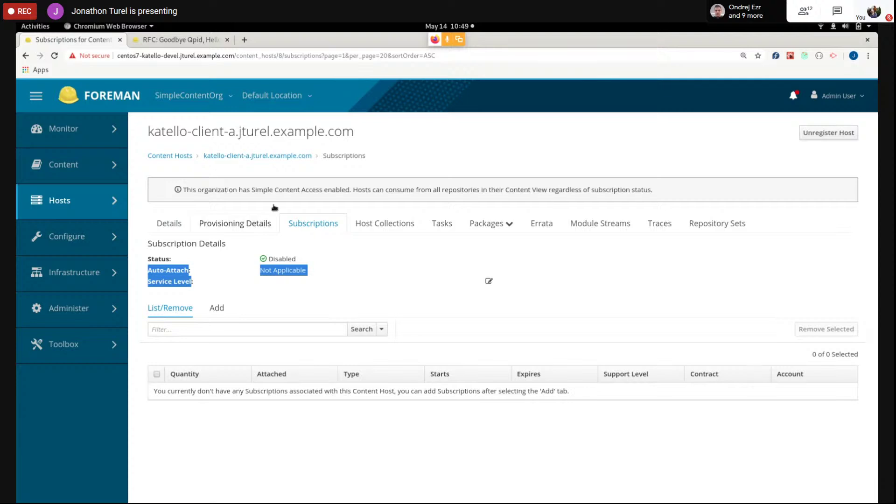
double_click(325, 190)
triple_click(325, 190)
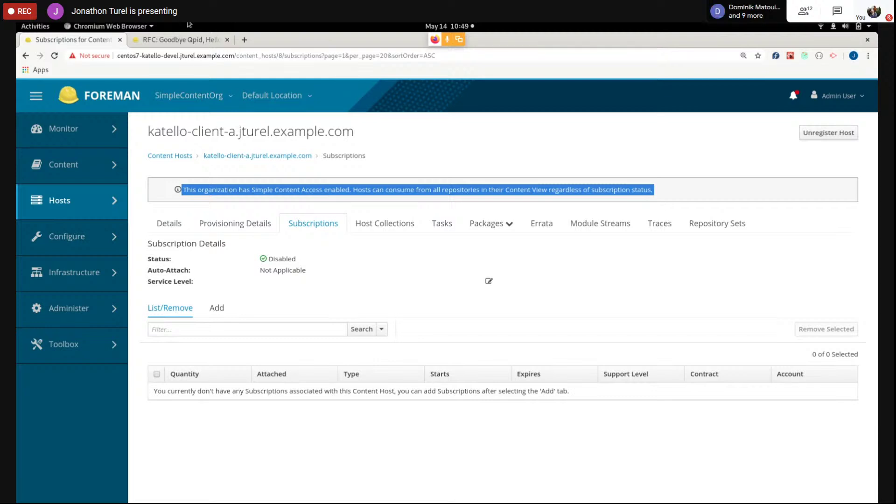
click(40, 24)
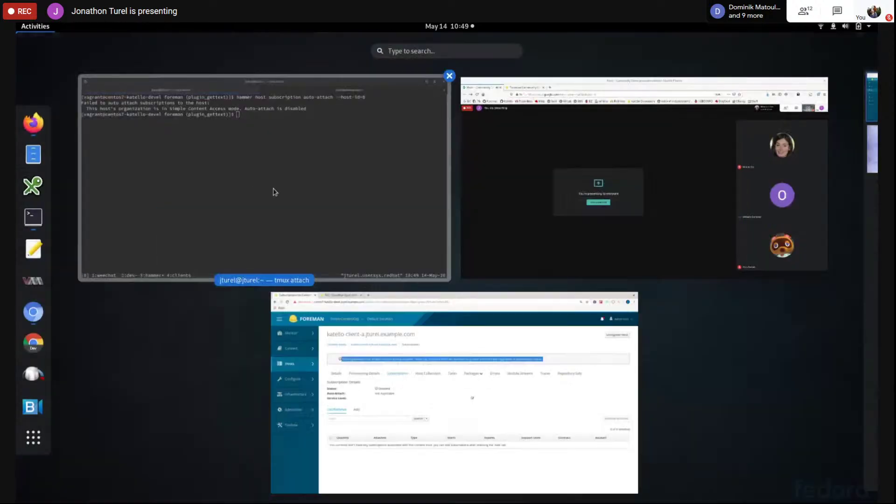
Step: Bring Google Meet back to the front, mute the microphone, and stop presenting to everyone
click(491, 200)
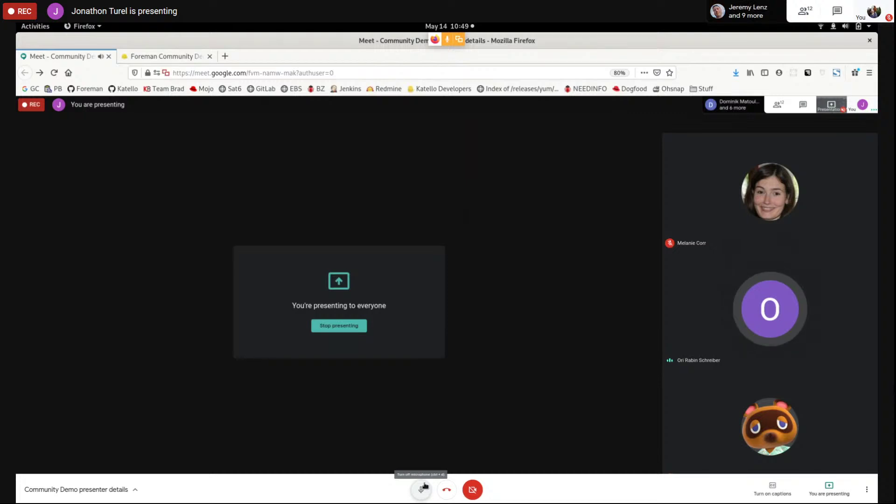
key(alt+Tab)
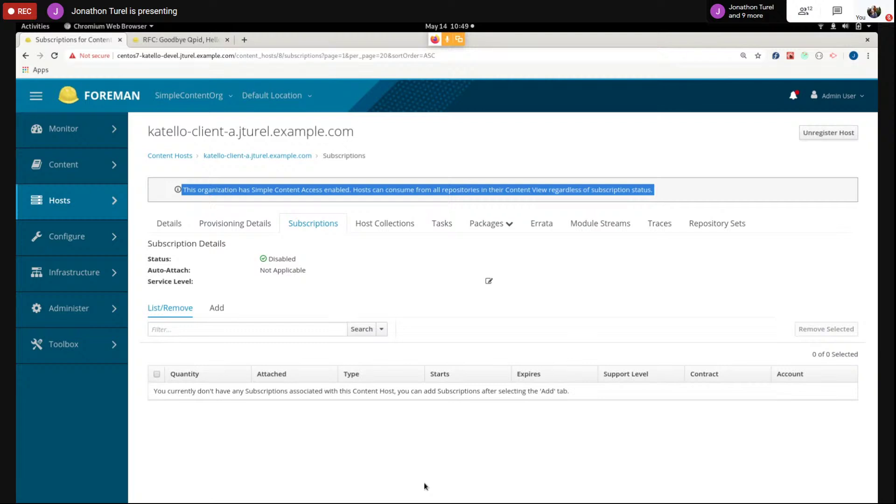
key(alt+Tab)
key(alt+Tab)
key(alt+Tab)
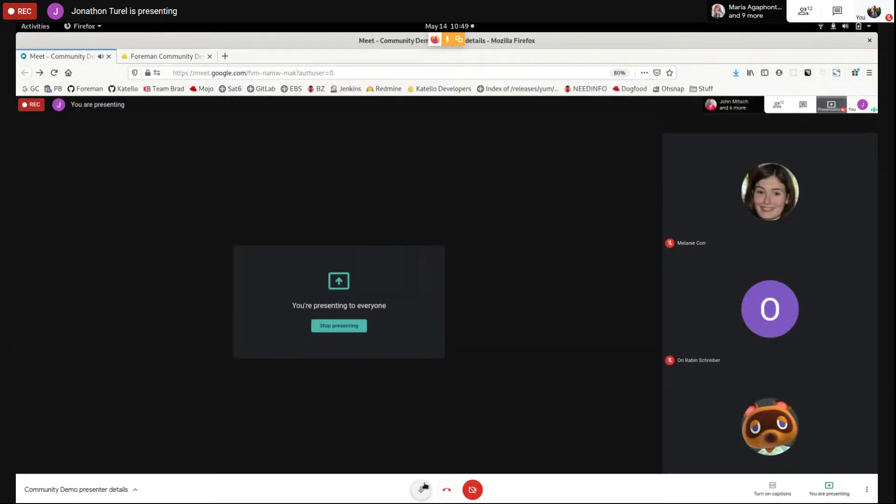
click(423, 489)
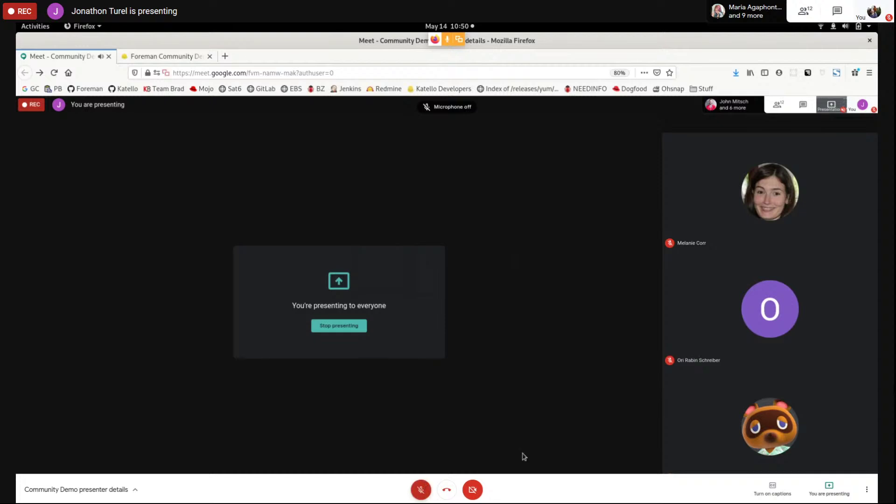
click(829, 488)
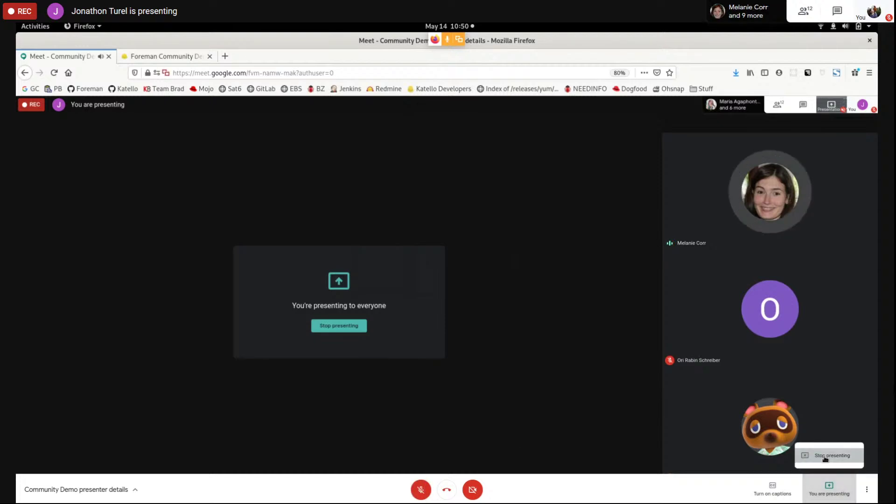
click(825, 457)
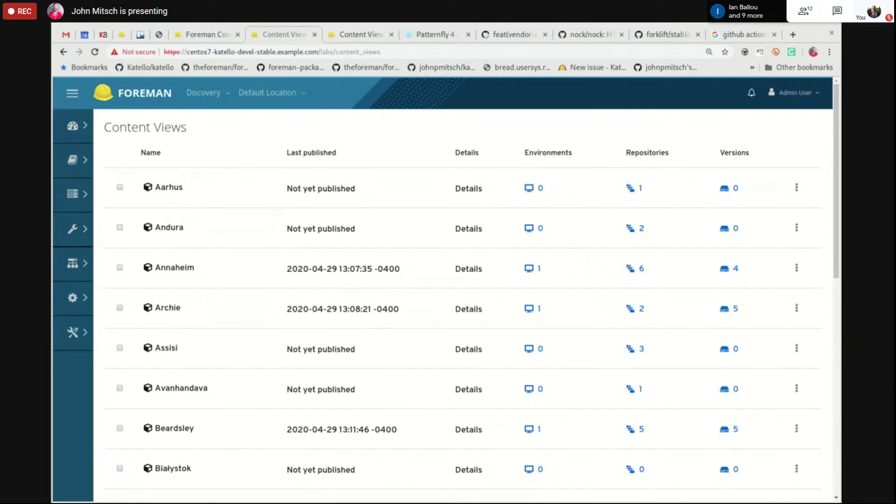
Step: Compare the old and new Content Views tables, then expand the Aarhus row's Environments and Repositories details
click(355, 35)
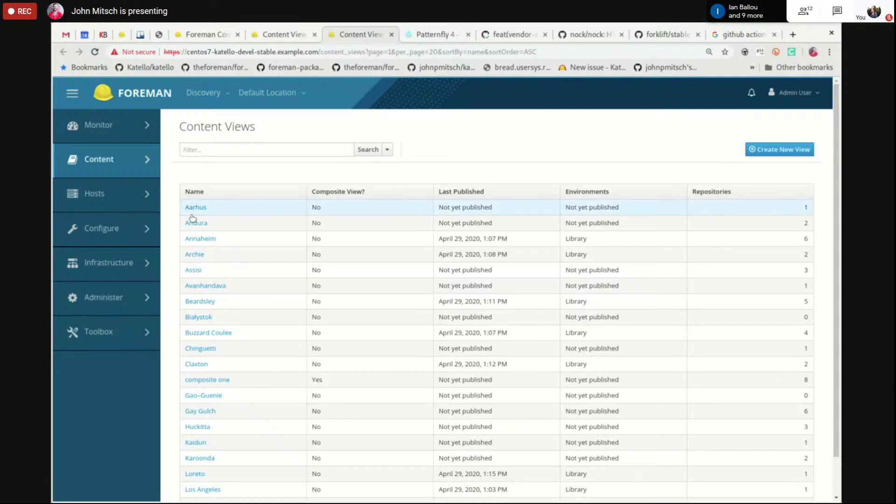
scroll(239, 414, down, 2)
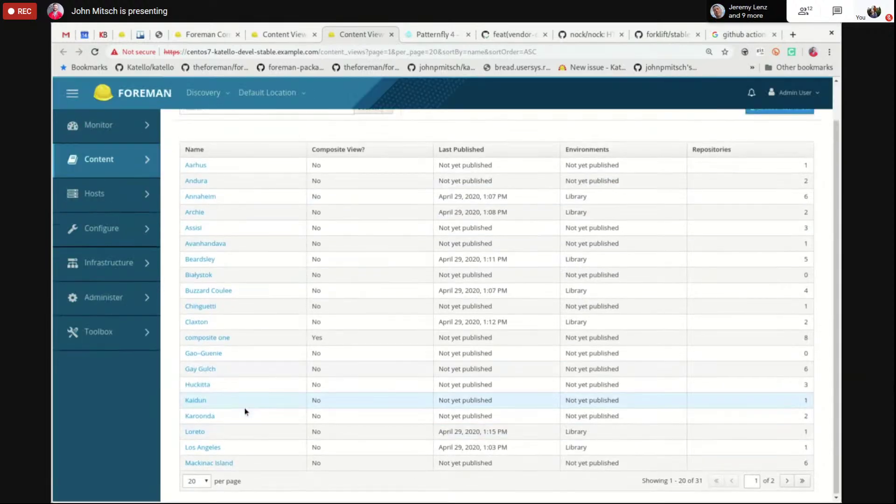
scroll(428, 231, up, 2)
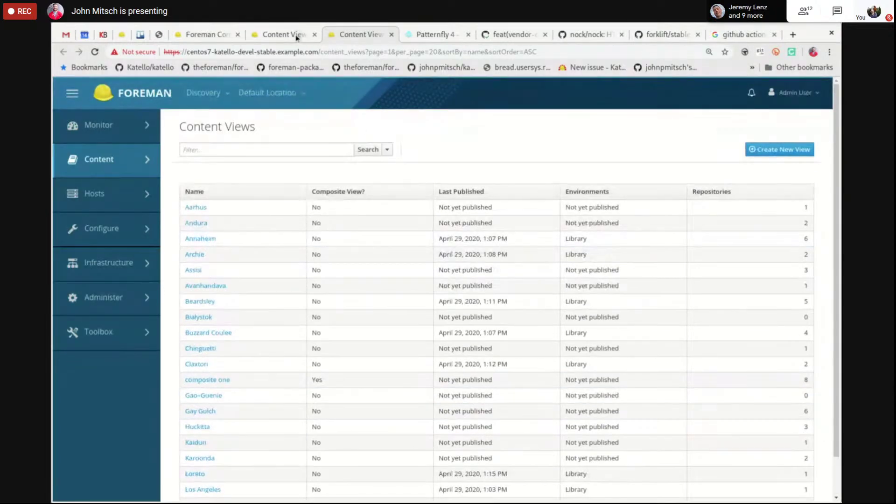
click(287, 35)
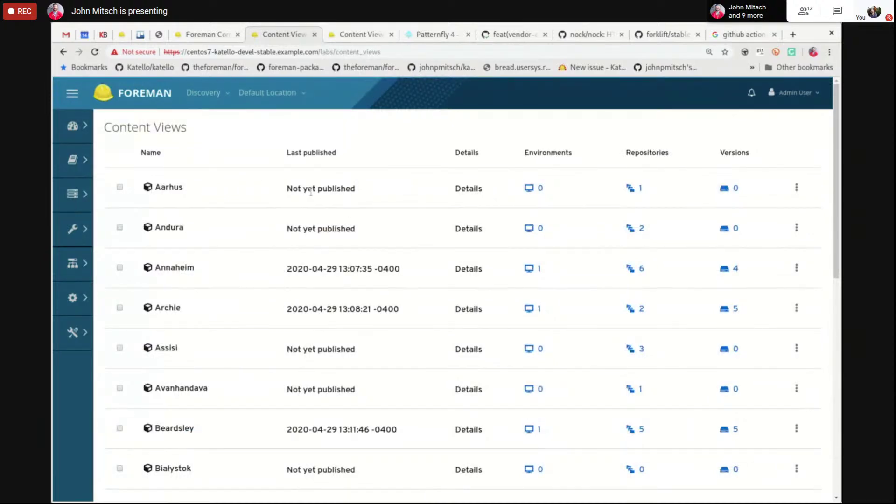
click(578, 183)
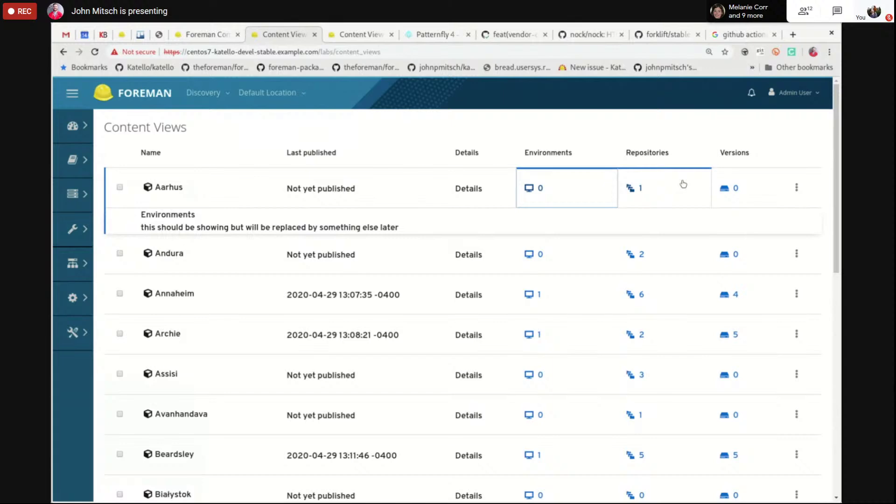
click(698, 184)
click(734, 185)
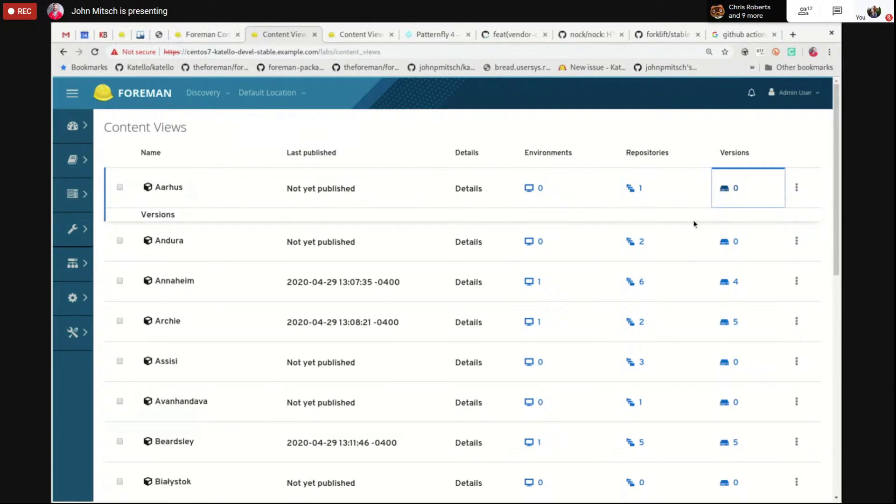
click(650, 189)
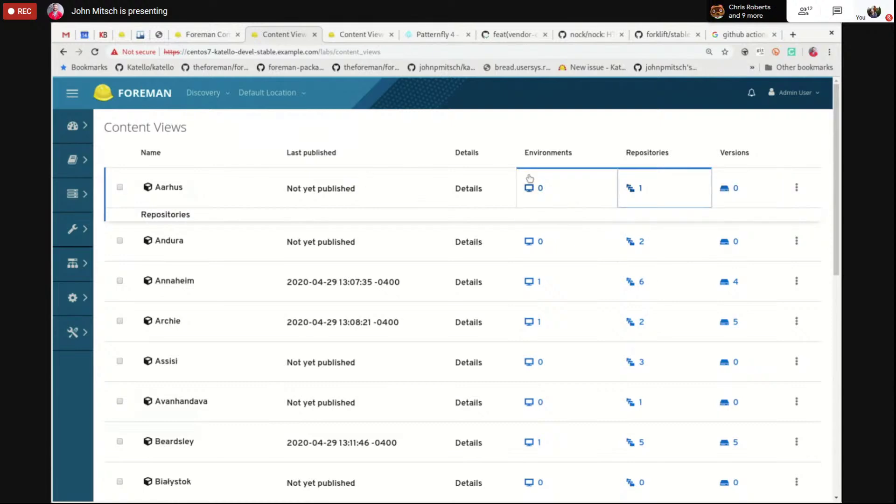
click(544, 187)
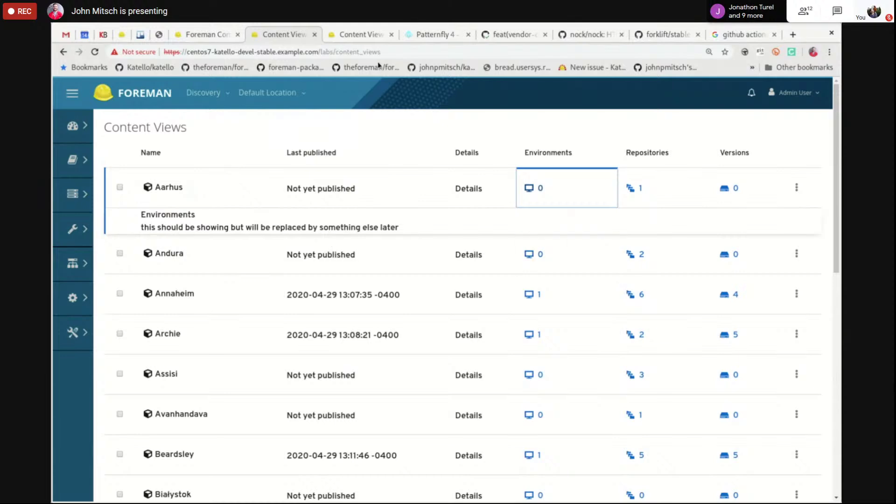
click(359, 34)
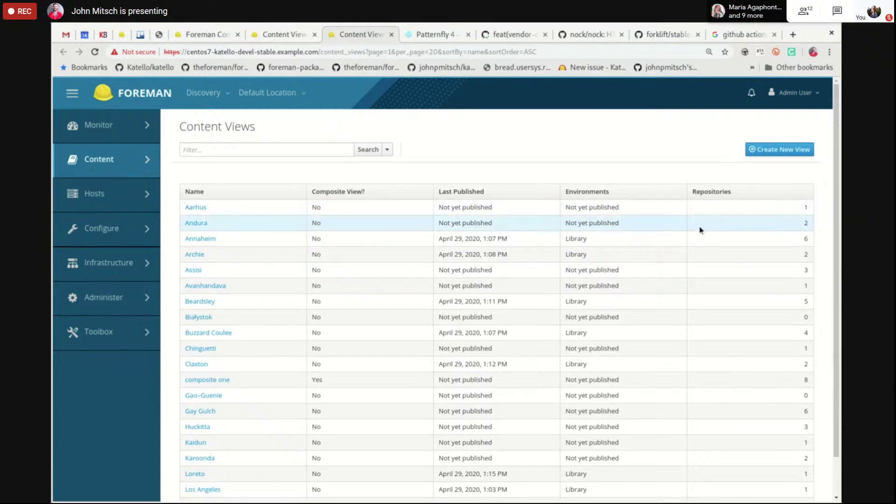
click(270, 35)
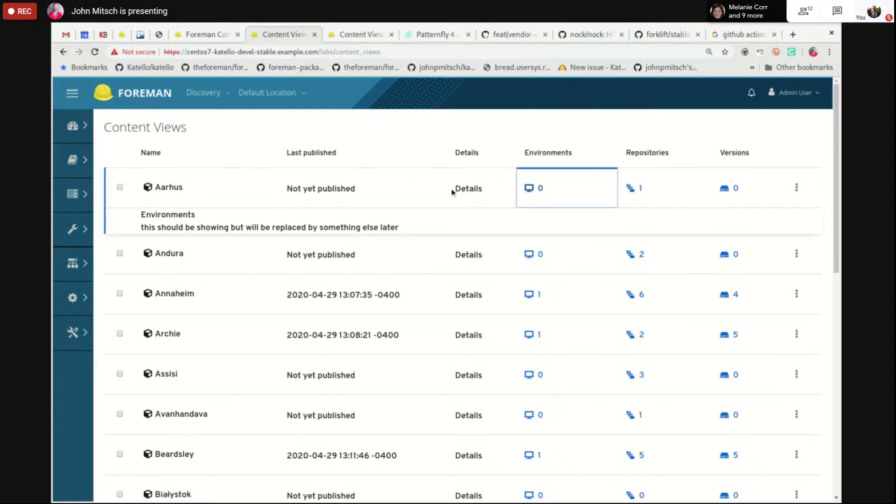
double_click(472, 190)
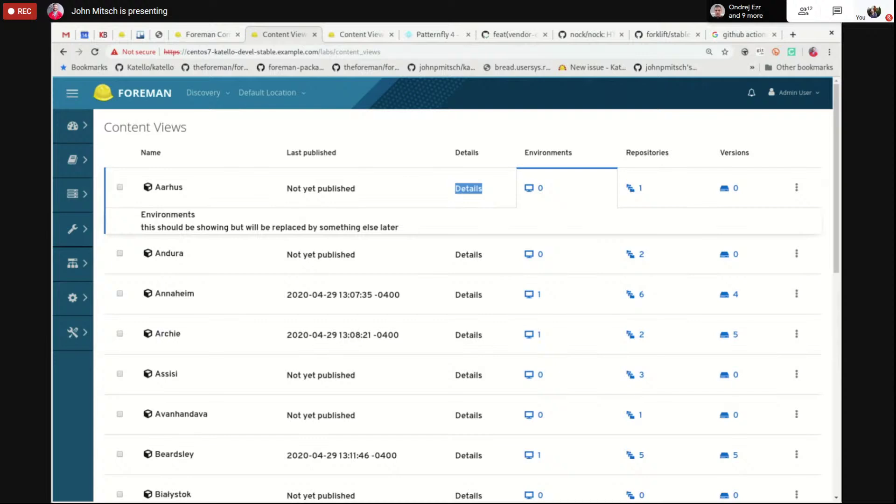
click(433, 151)
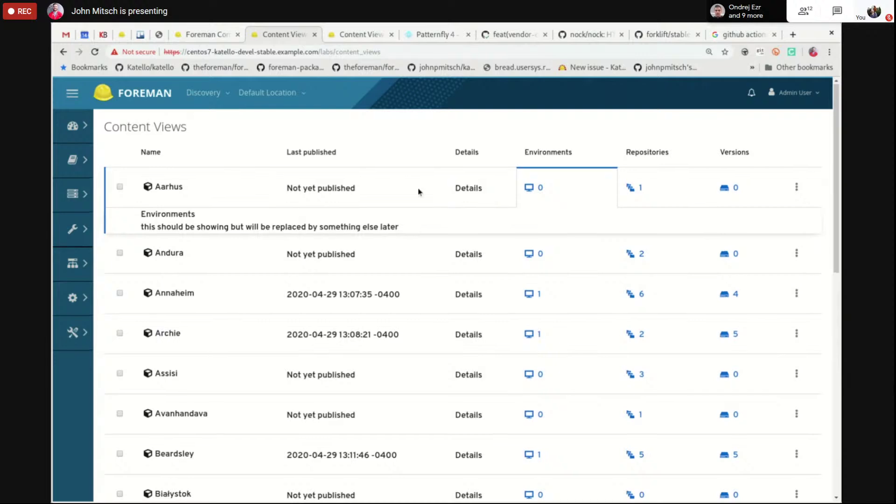
scroll(430, 194, down, 2)
scroll(432, 198, down, 4)
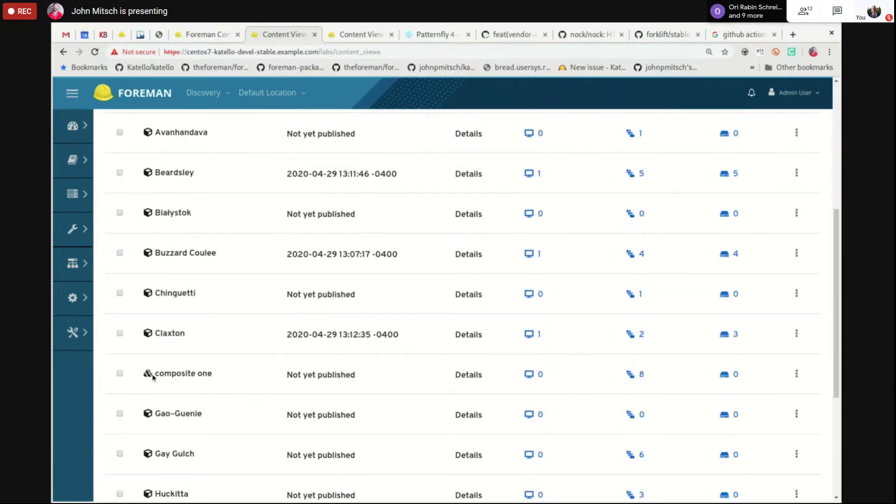
drag(159, 373, 224, 377)
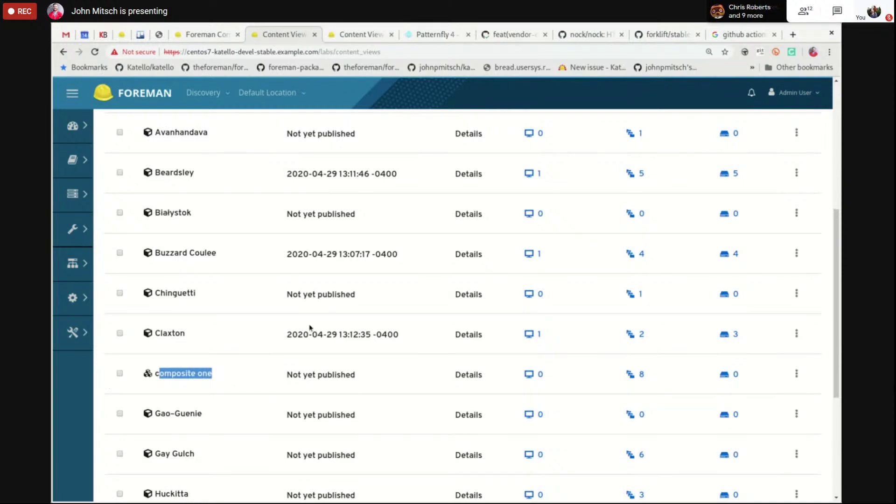
click(153, 380)
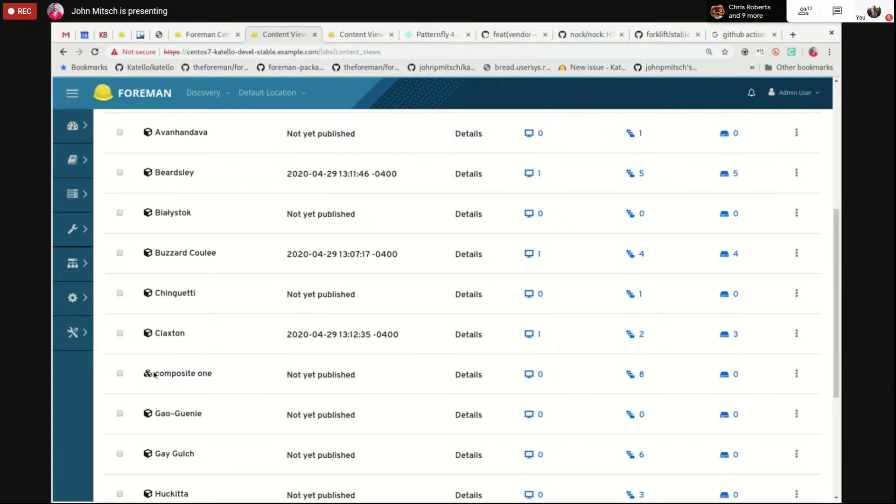
drag(152, 373, 227, 374)
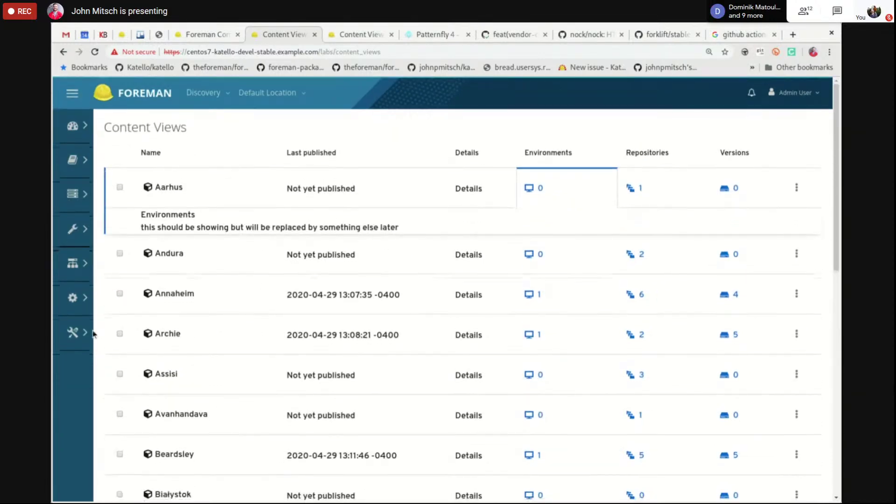
mouse_move(93, 333)
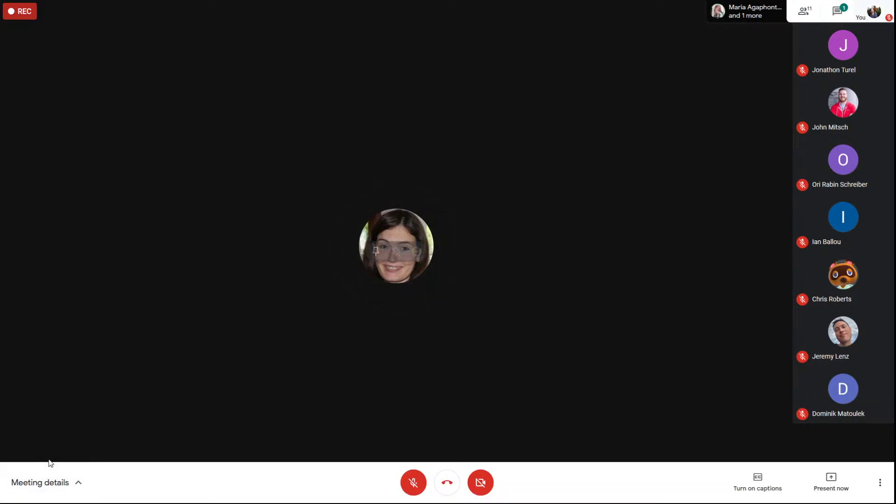
Step: Leave full screen and end the Foreman Community Demo #78 livestream from YouTube Studio
key(Escape)
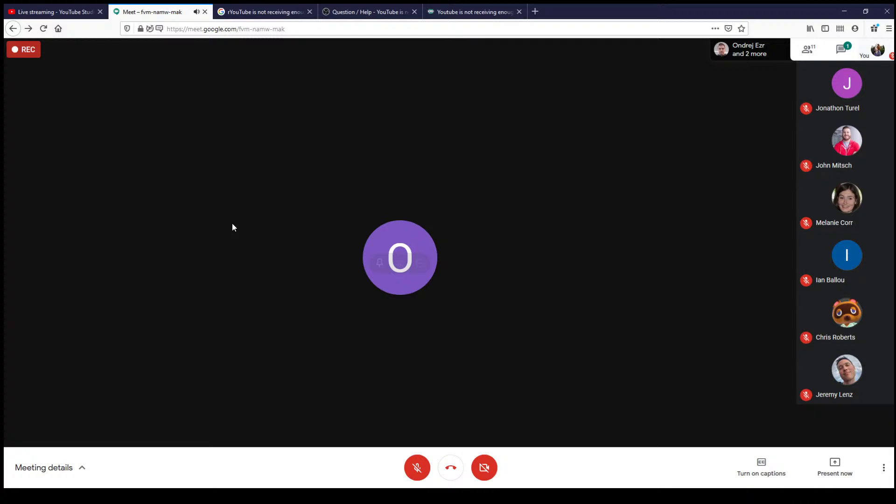
click(39, 13)
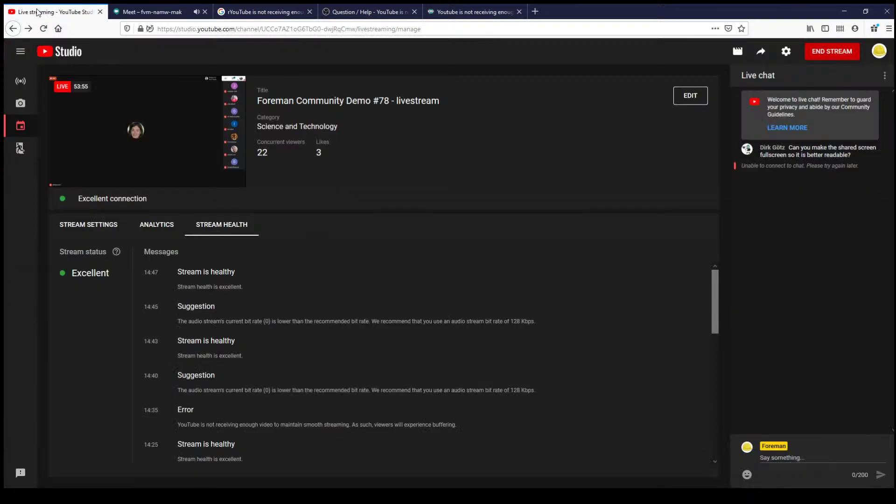
click(846, 52)
click(527, 278)
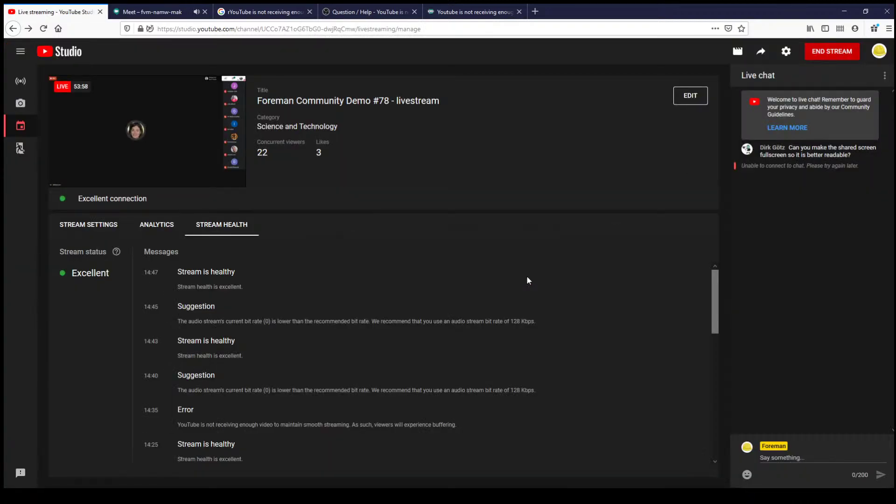